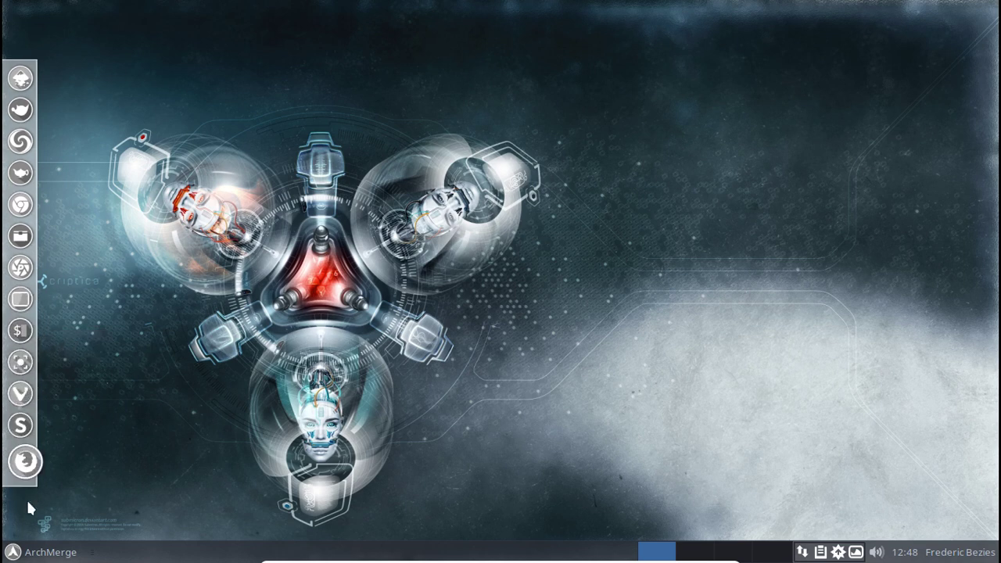
pyautogui.click(31, 552)
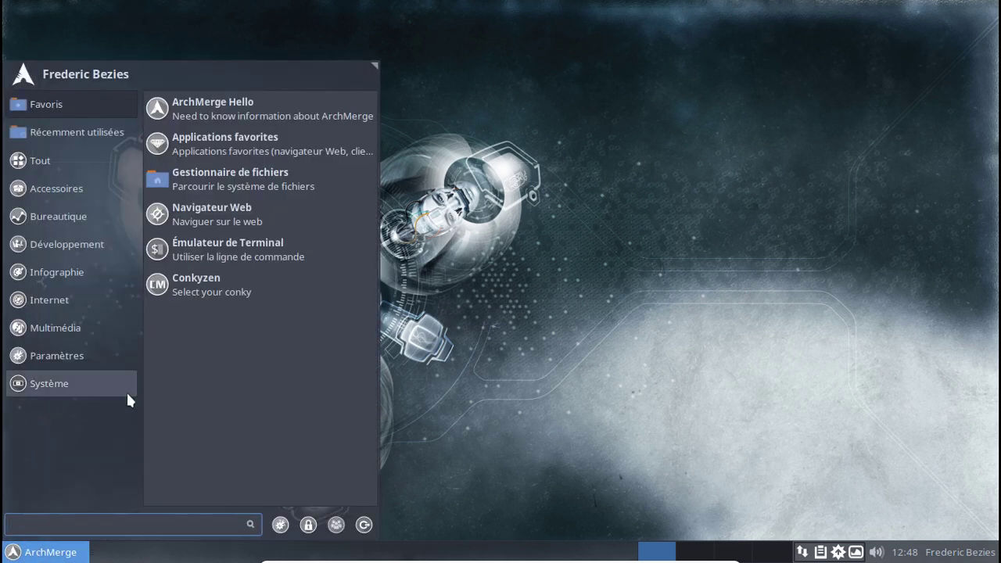
pyautogui.click(126, 390)
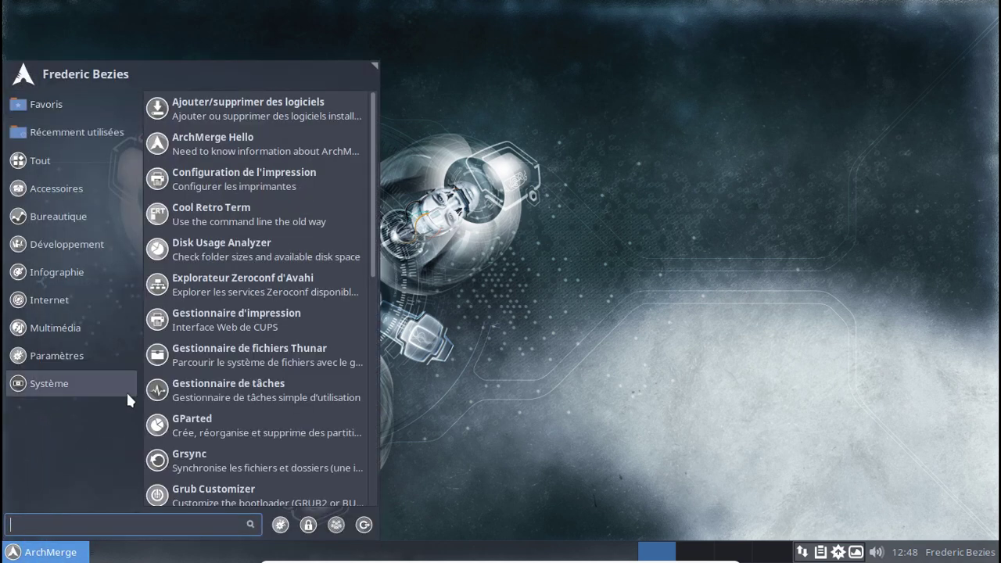
pyautogui.click(100, 348)
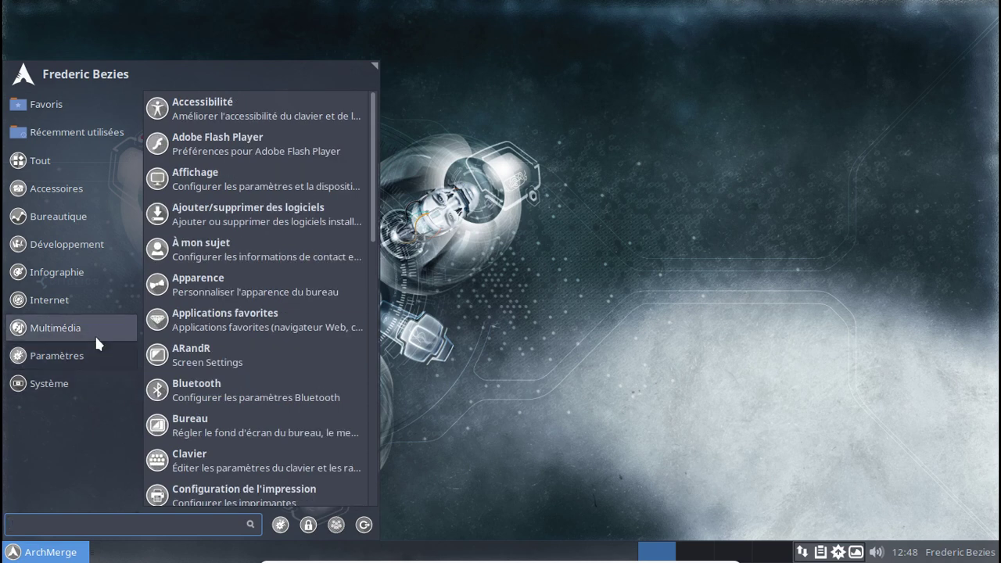
pyautogui.click(95, 333)
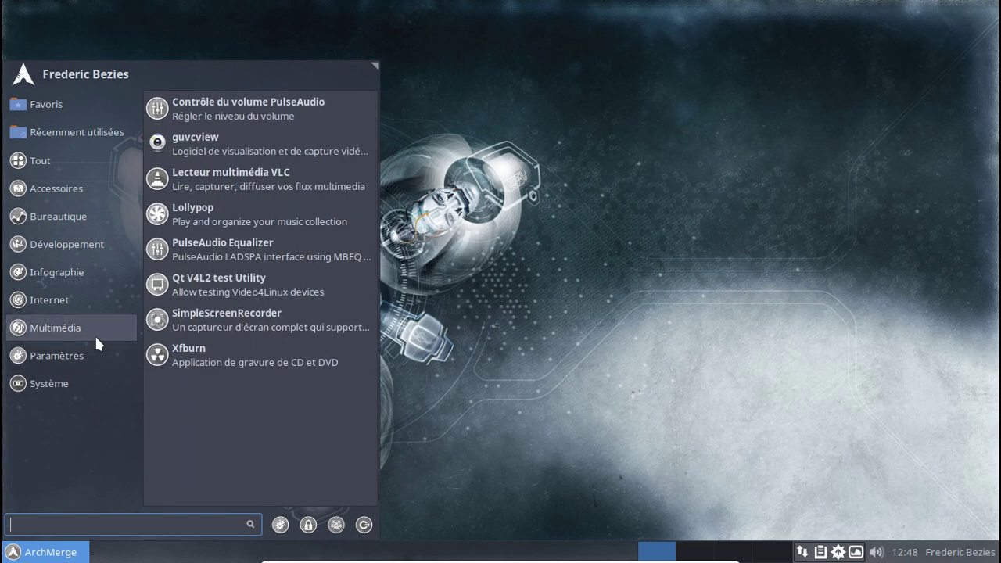
pyautogui.click(72, 299)
pyautogui.click(61, 272)
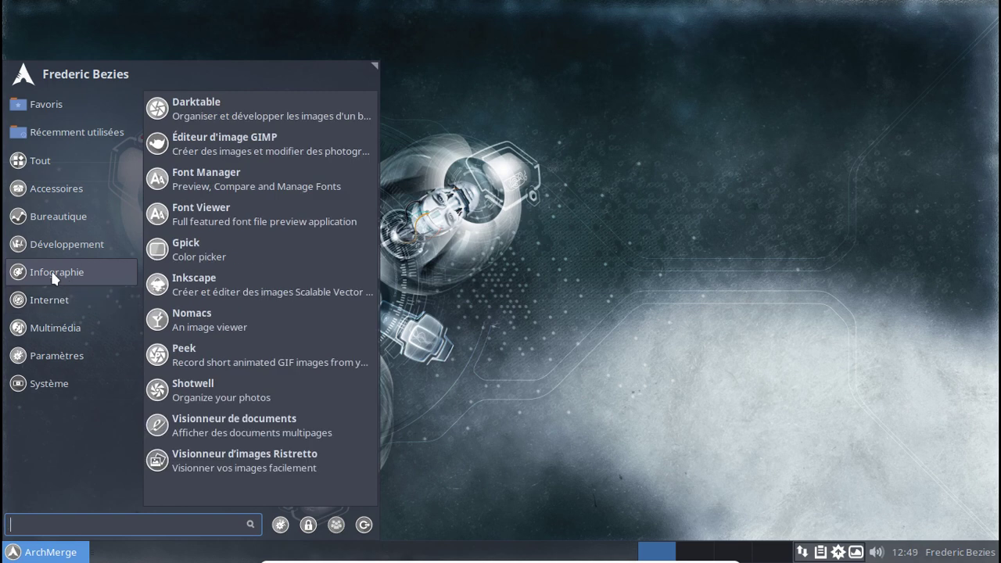
pyautogui.click(55, 240)
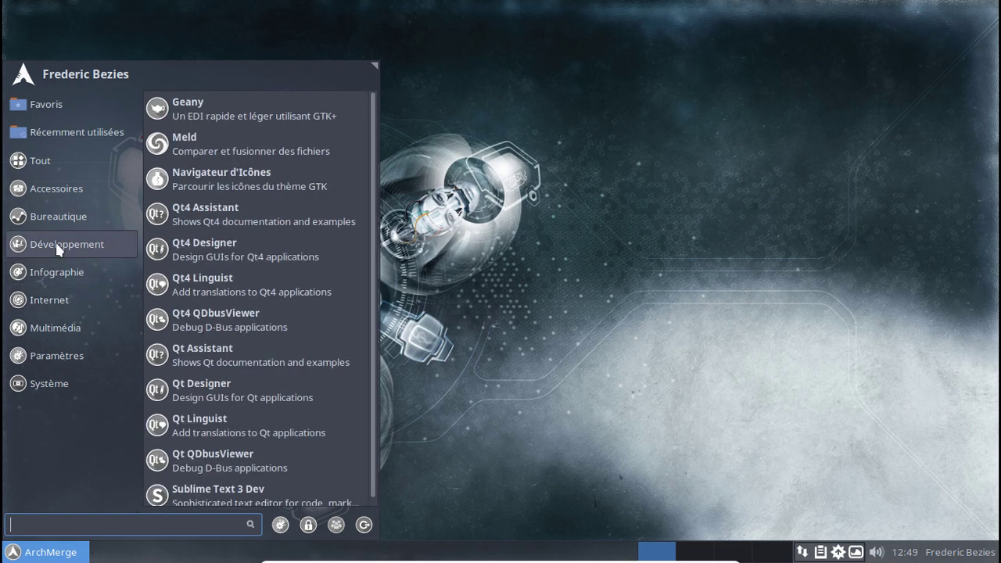
pyautogui.click(58, 222)
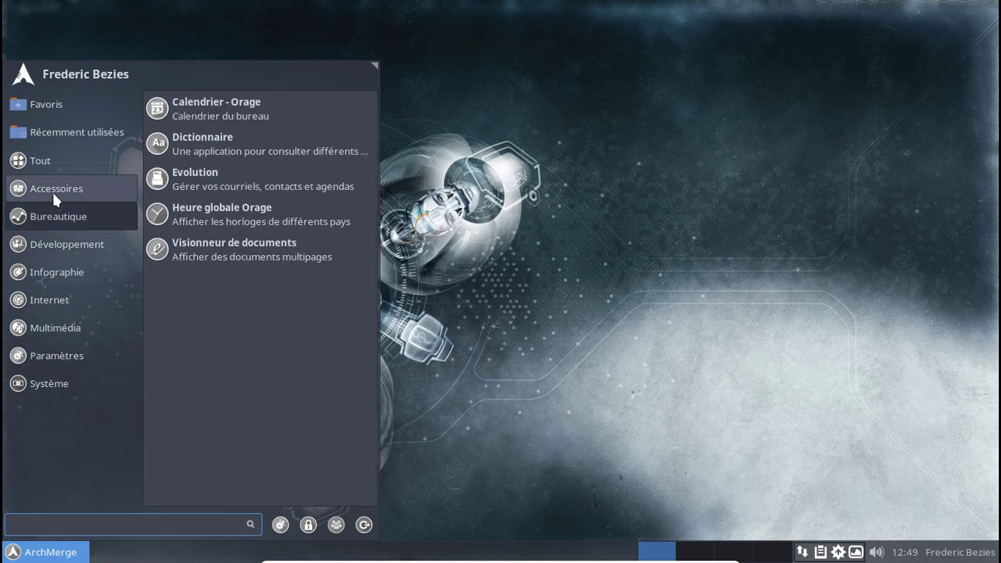
pyautogui.click(51, 190)
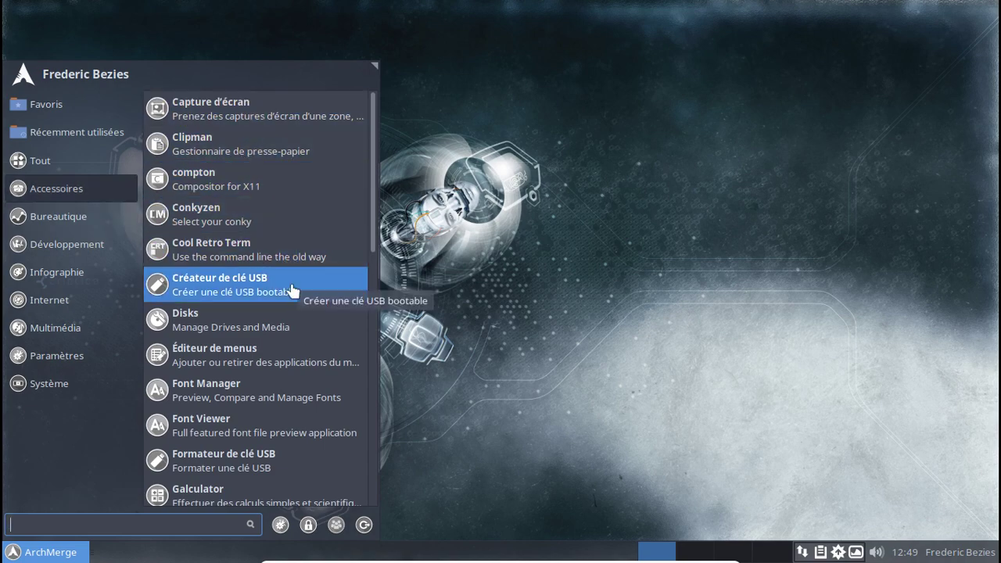
pyautogui.scroll(-3, 292, 281)
pyautogui.scroll(-5, 292, 287)
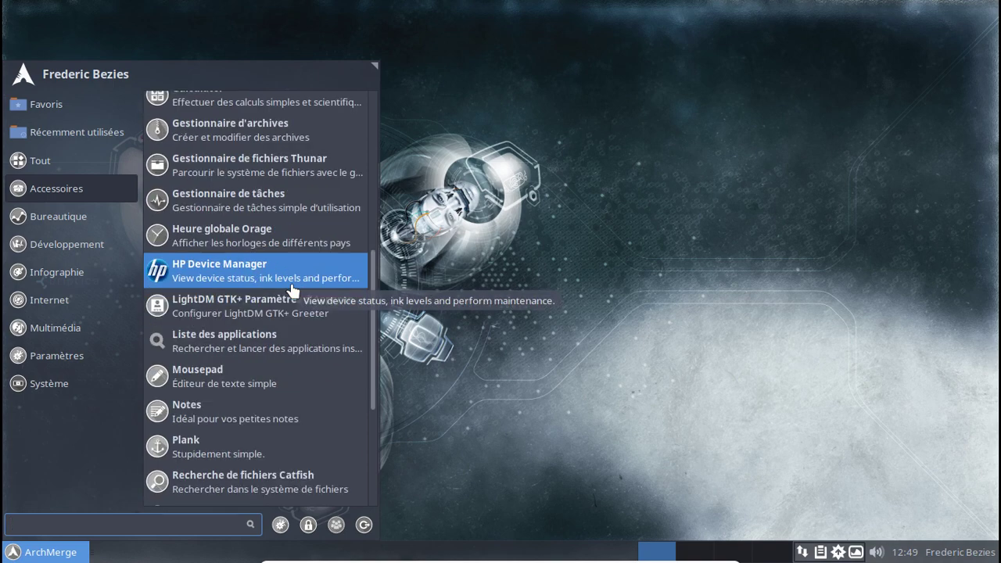
pyautogui.scroll(-3, 278, 279)
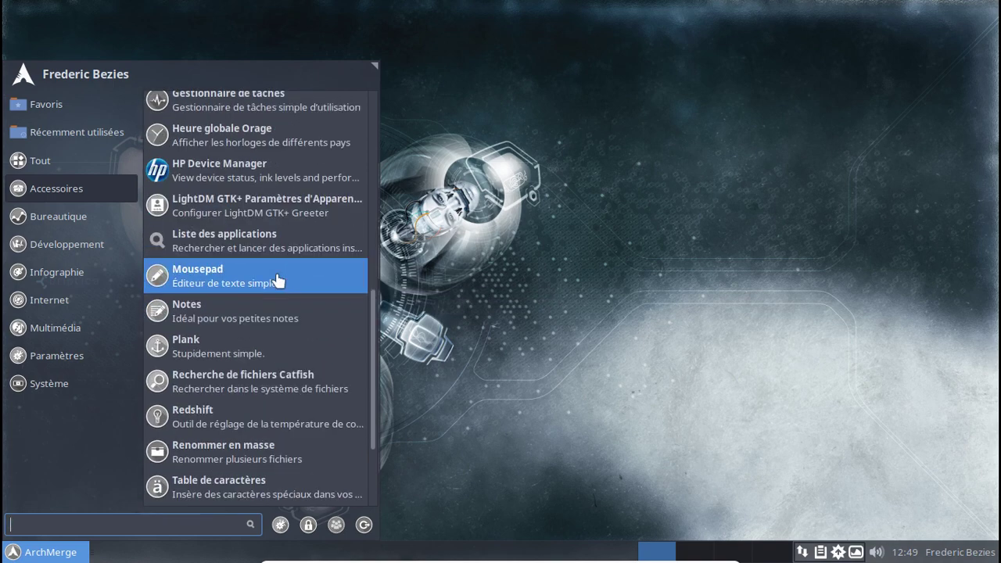
pyautogui.scroll(-2, 279, 286)
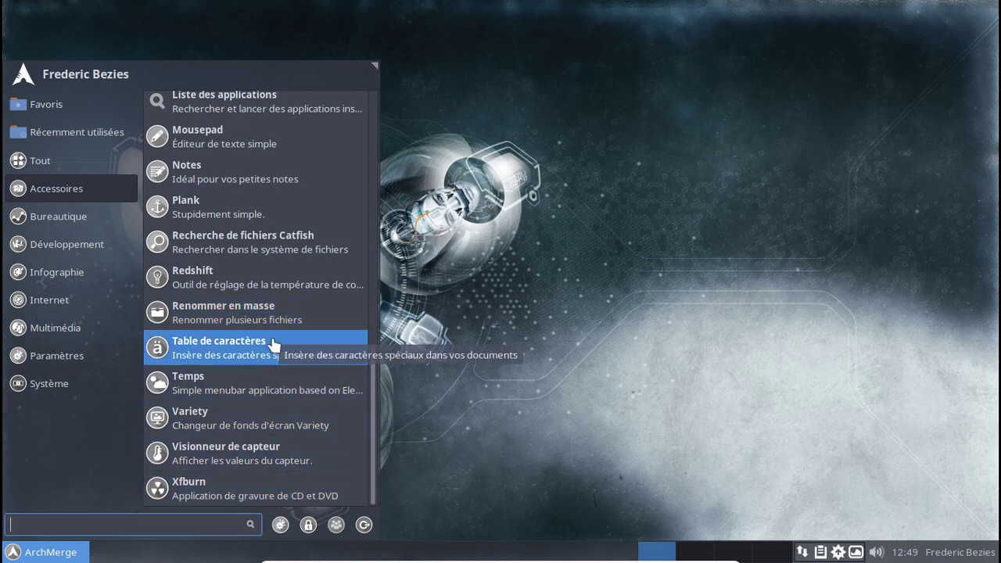
pyautogui.click(72, 152)
pyautogui.click(63, 109)
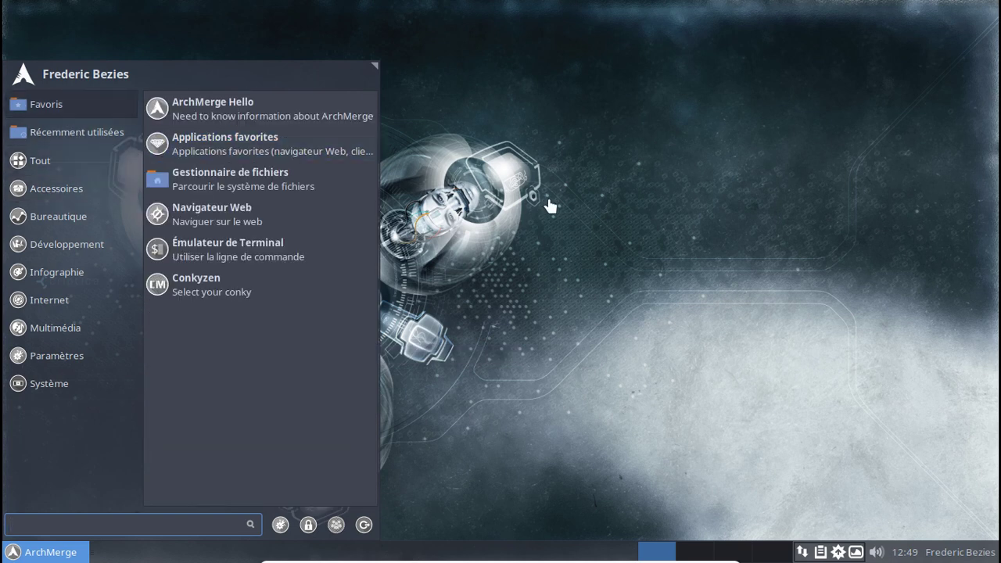
pyautogui.click(539, 200)
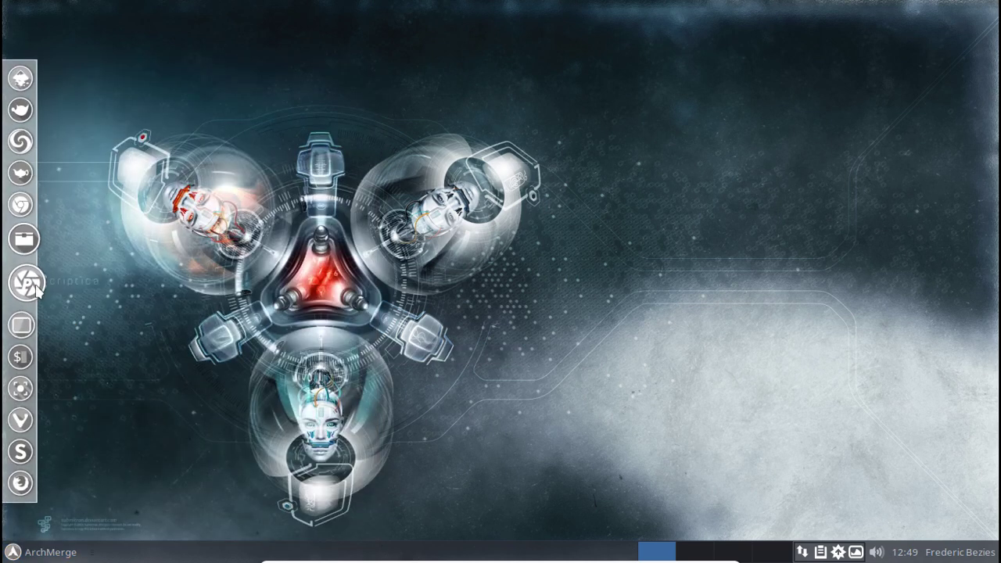
# Launch Thunar and view its version information under Aide > À propos.
pyautogui.click(28, 252)
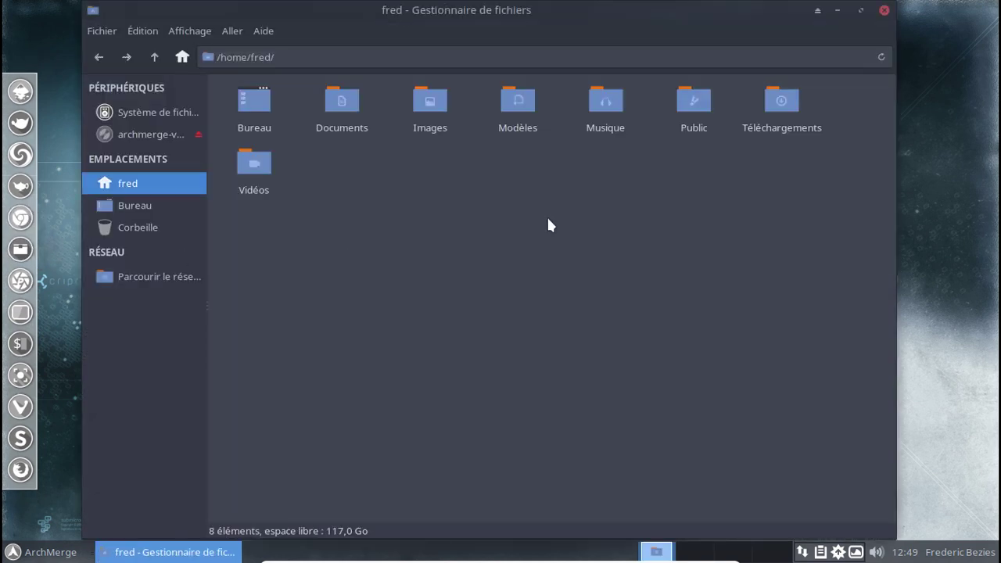
pyautogui.click(258, 33)
pyautogui.click(286, 73)
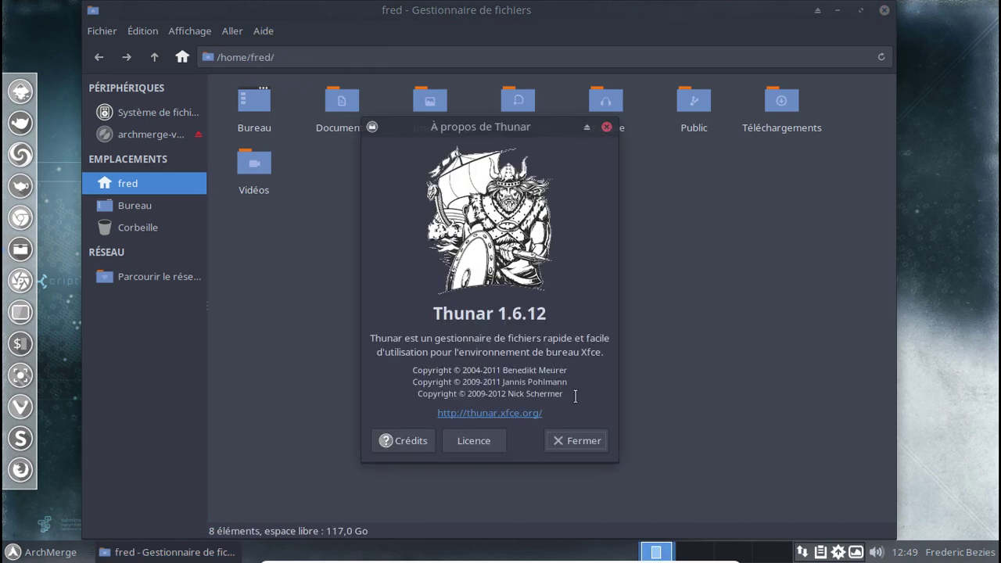
pyautogui.click(585, 438)
# Browse the Réseau locations, return to the home folder, and open a terminal there.
pyautogui.click(160, 277)
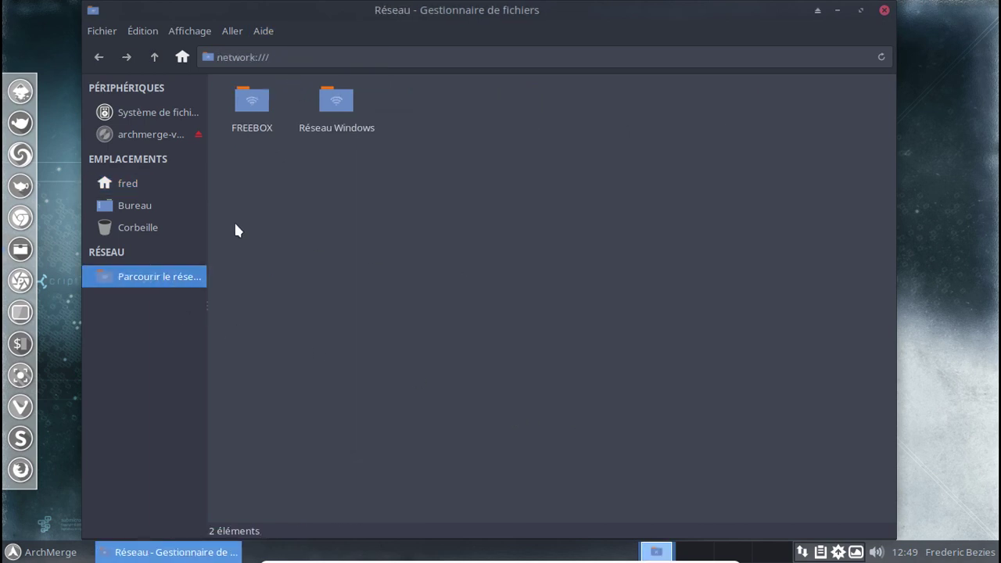
pyautogui.click(149, 186)
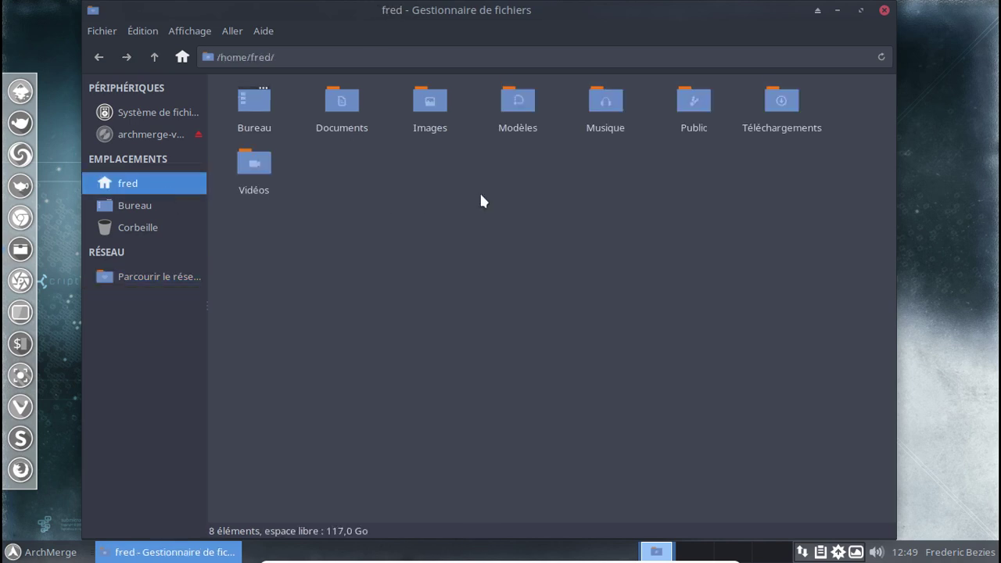
pyautogui.rightClick(534, 165)
pyautogui.click(603, 265)
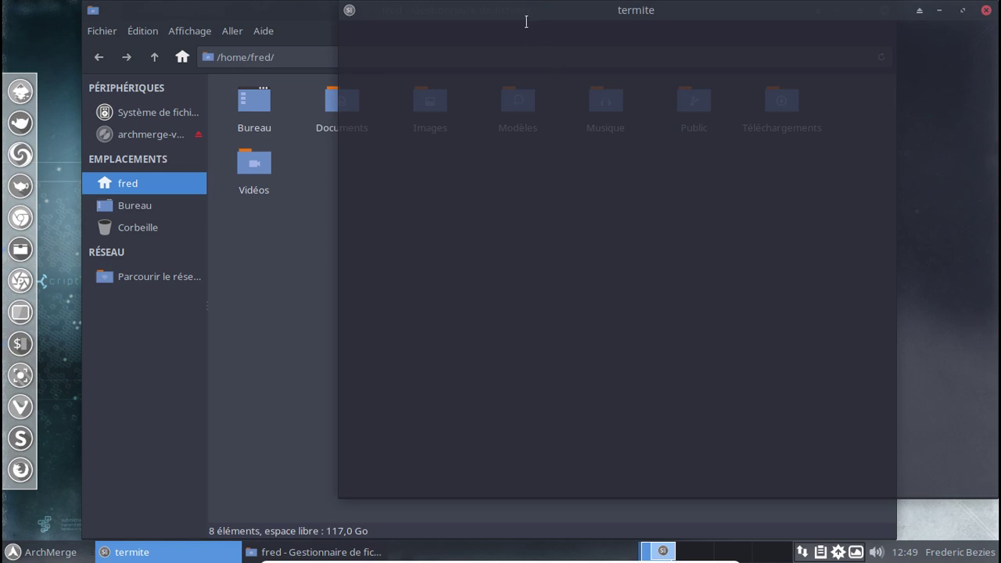
# Close the Thunar window and the Termite terminal, then bring up the package manager's tray menu.
pyautogui.moveTo(508, 15); pyautogui.dragTo(365, 25)
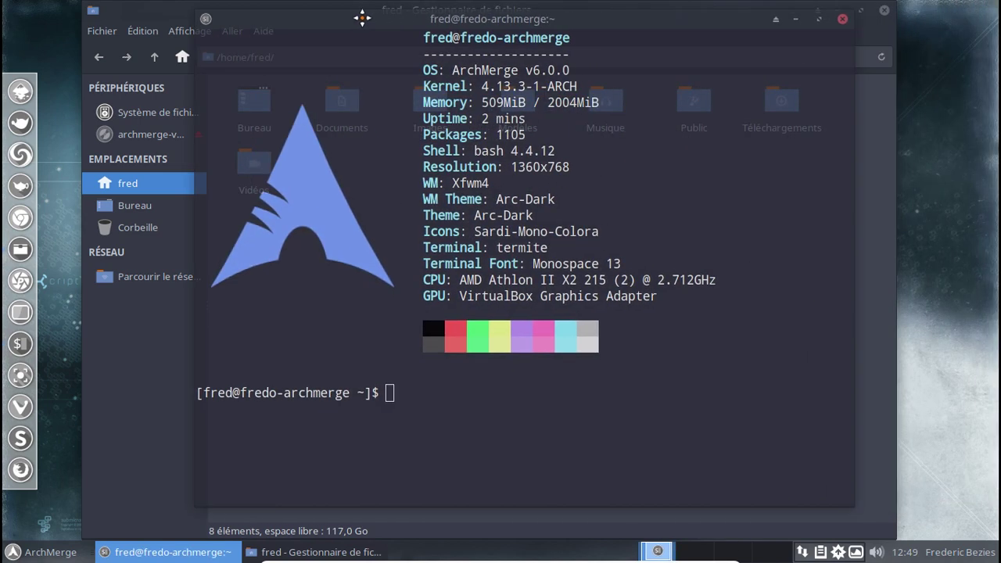
pyautogui.click(883, 11)
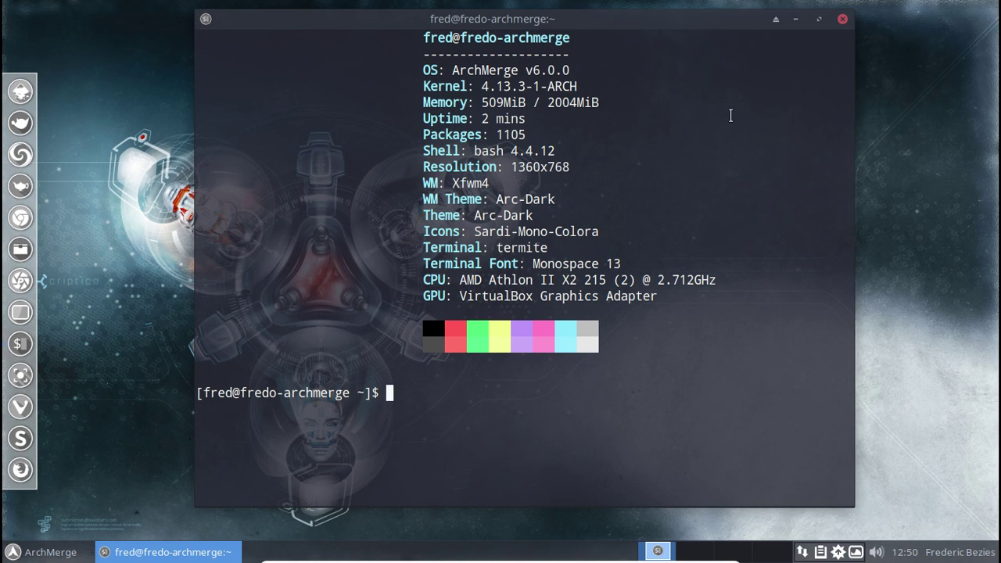
pyautogui.click(843, 21)
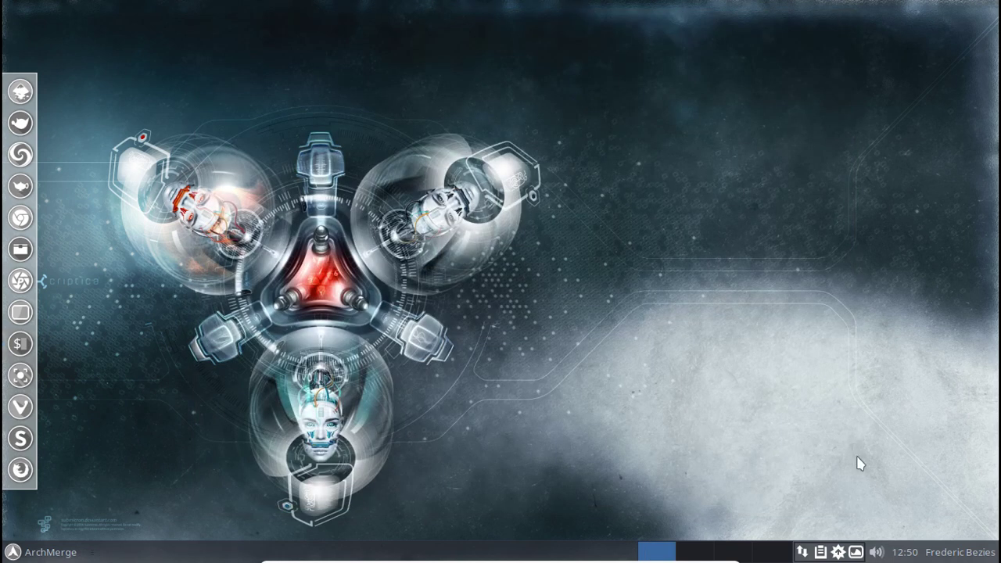
pyautogui.rightClick(838, 552)
# Open Pamac from the tray and list the archmergelinux_repo packages under Dépôts.
pyautogui.click(875, 526)
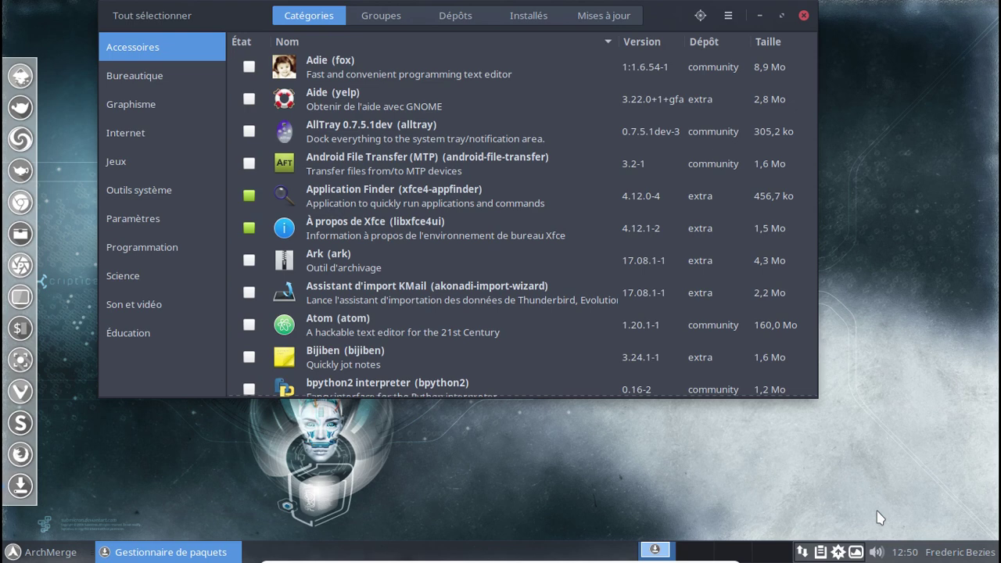
pyautogui.click(728, 15)
pyautogui.click(728, 15)
pyautogui.click(463, 24)
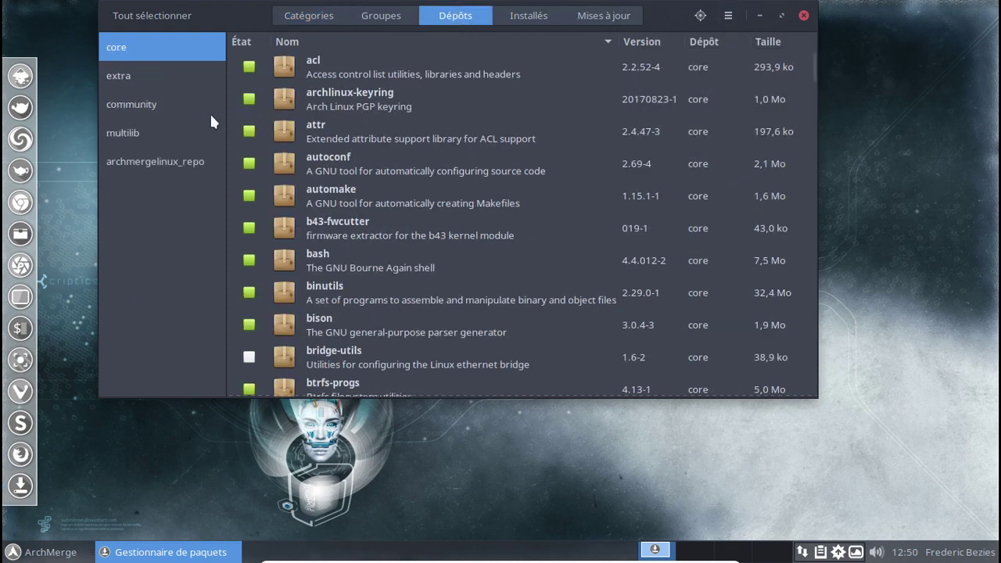
pyautogui.click(182, 163)
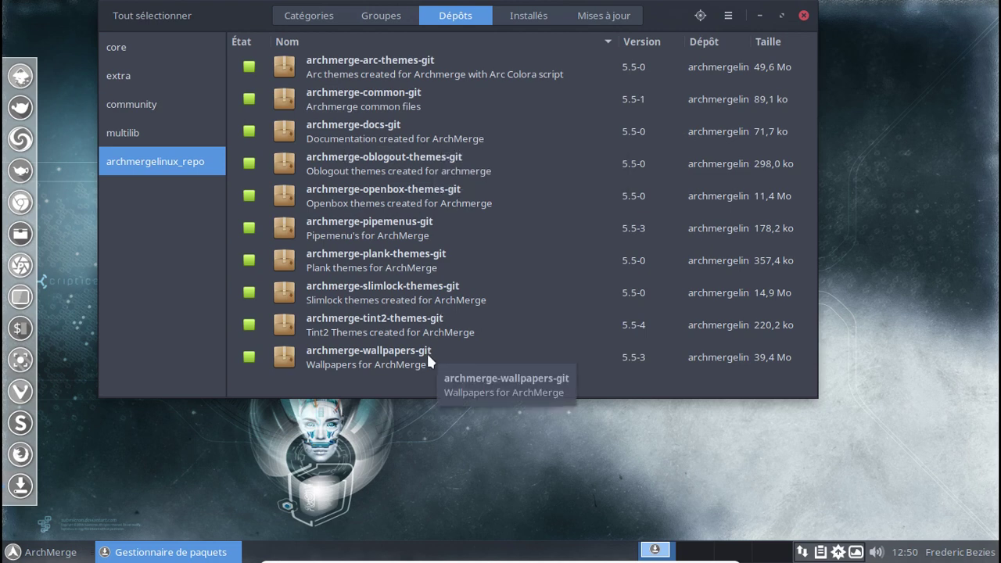
pyautogui.click(531, 16)
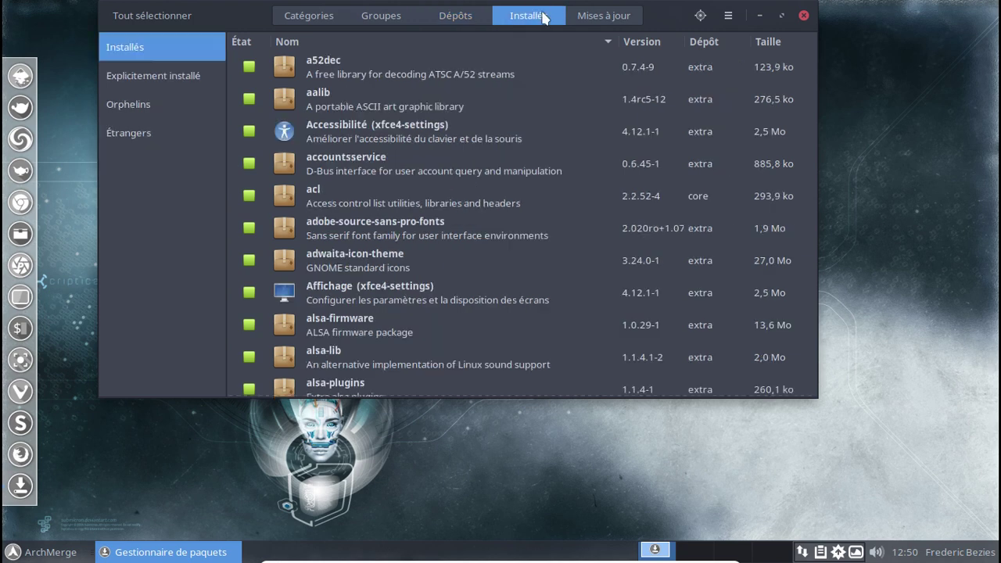
# List the Étrangers (foreign) installed packages and look through them.
pyautogui.click(197, 129)
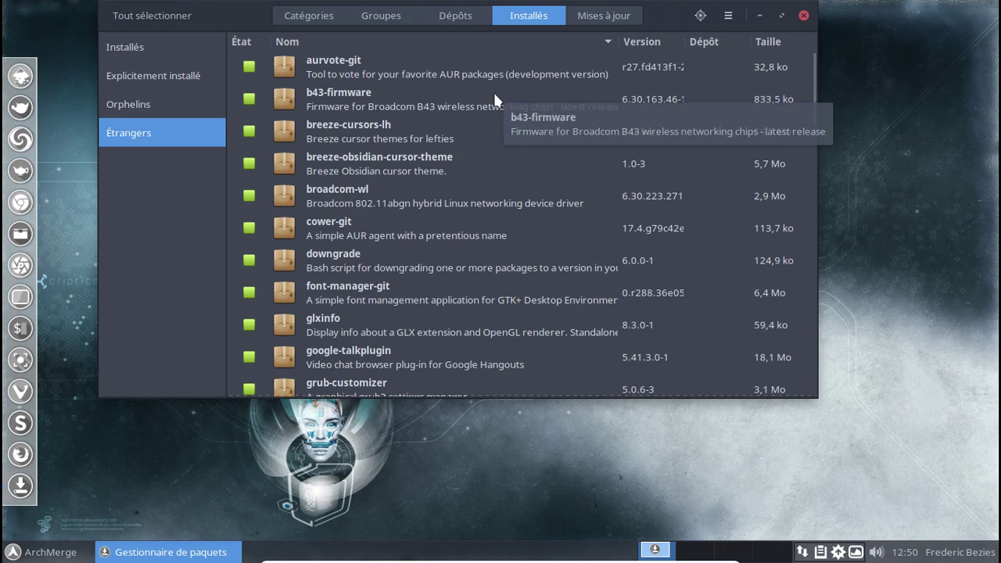
pyautogui.scroll(-1, 493, 90)
pyautogui.scroll(-5, 495, 99)
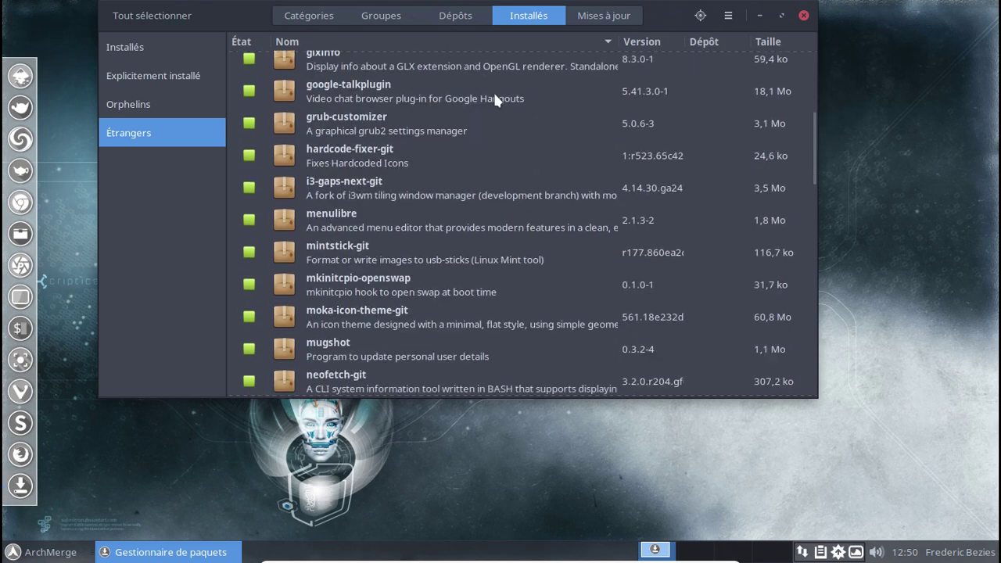
pyautogui.scroll(-4, 494, 99)
pyautogui.scroll(-9, 494, 99)
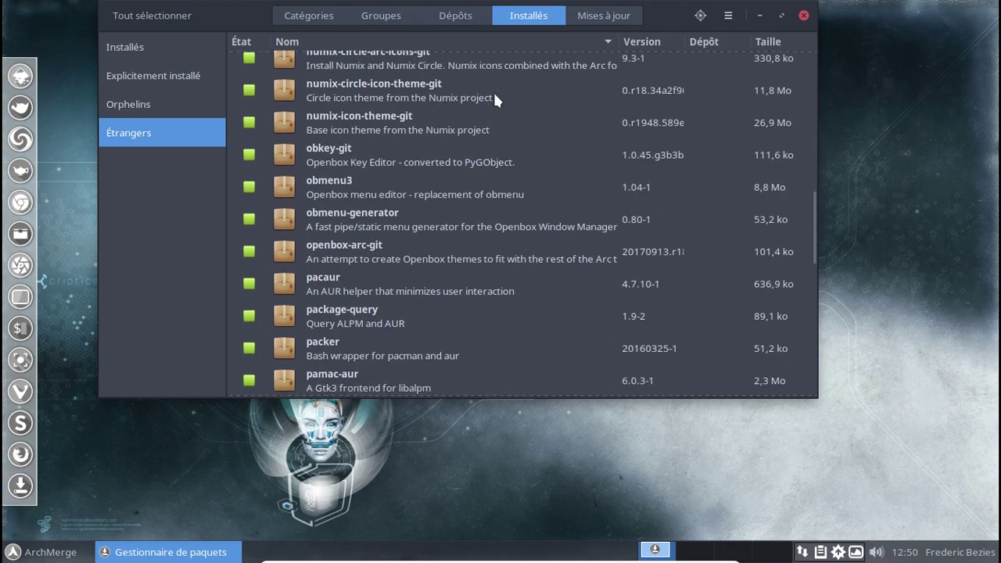
pyautogui.scroll(-10, 494, 99)
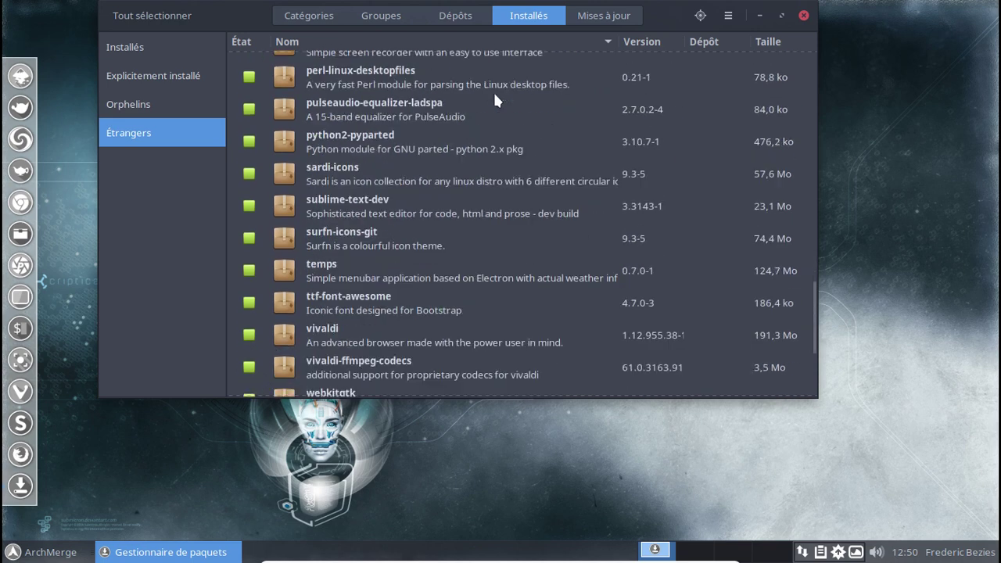
pyautogui.scroll(-2, 494, 99)
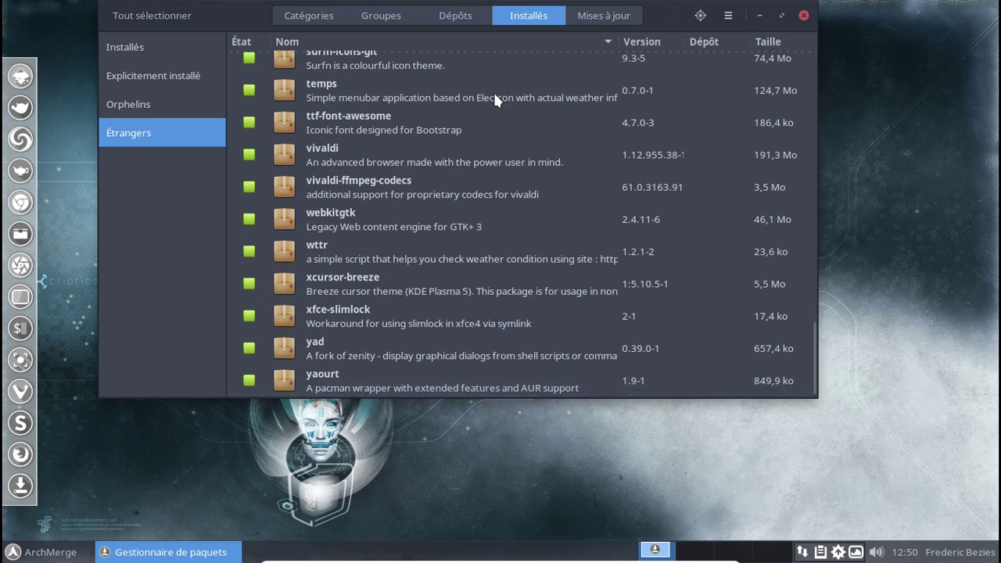
pyautogui.scroll(6, 494, 99)
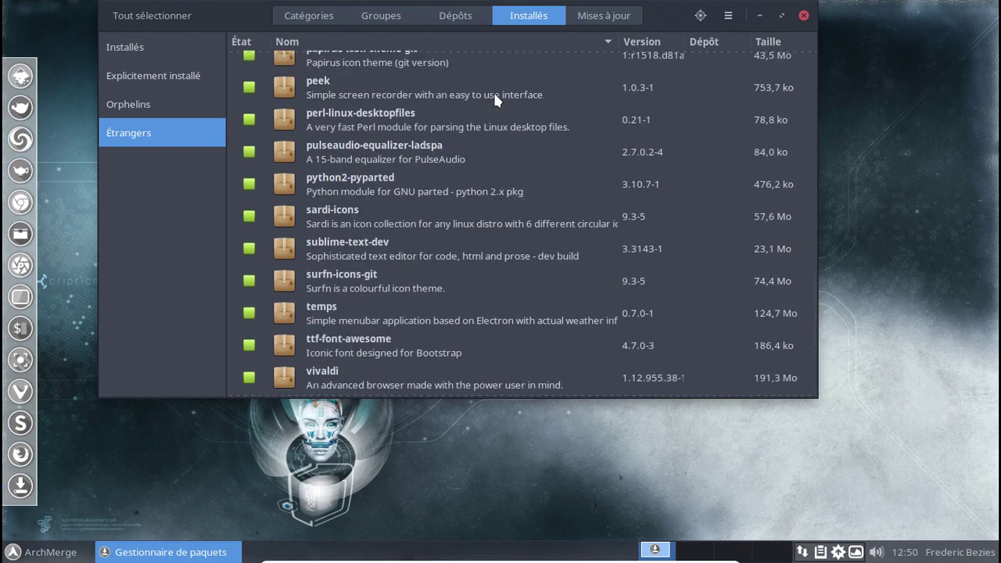
pyautogui.scroll(7, 550, 190)
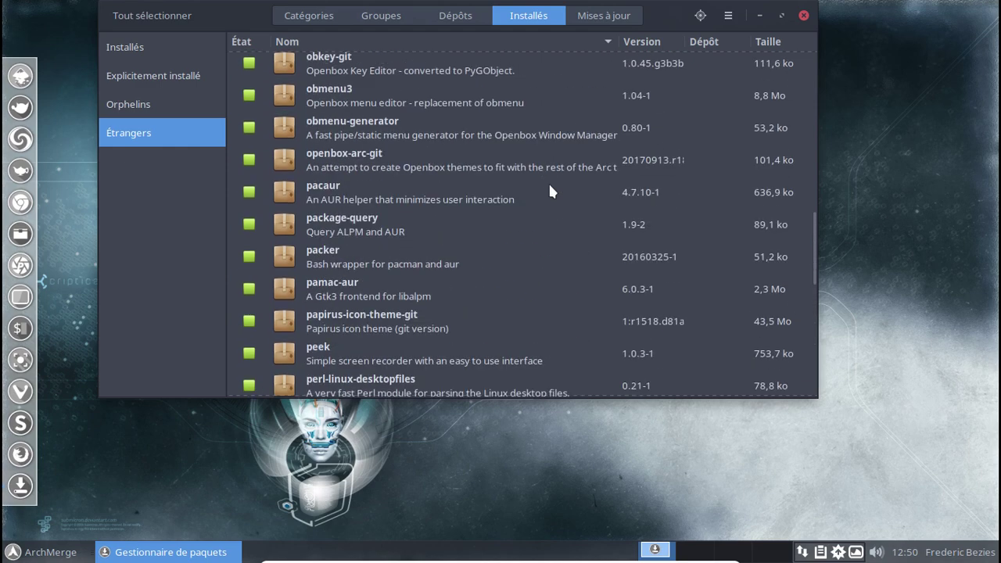
pyautogui.scroll(4, 550, 190)
pyautogui.scroll(-5, 550, 190)
pyautogui.scroll(-12, 550, 190)
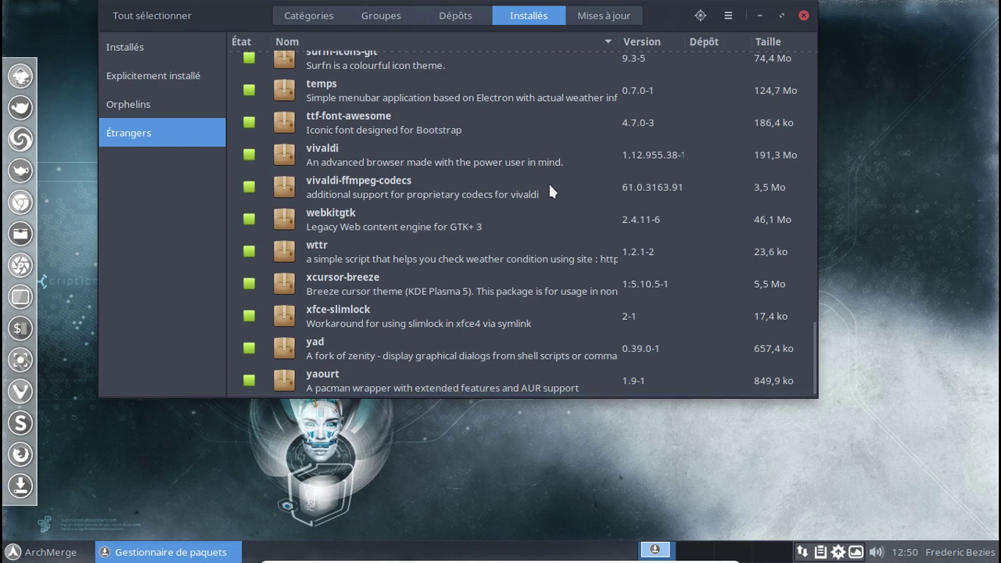
pyautogui.scroll(15, 550, 190)
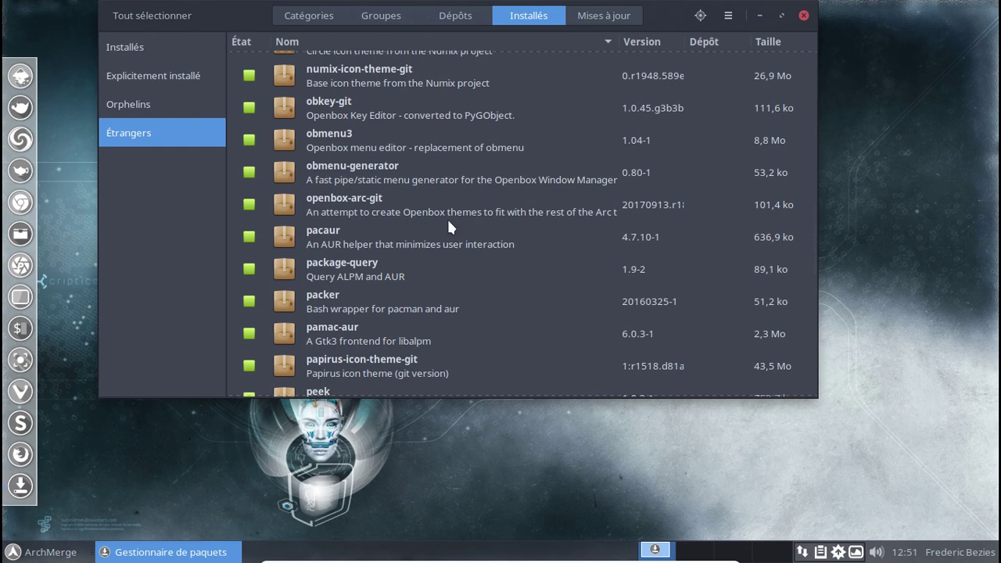
pyautogui.scroll(-10, 448, 225)
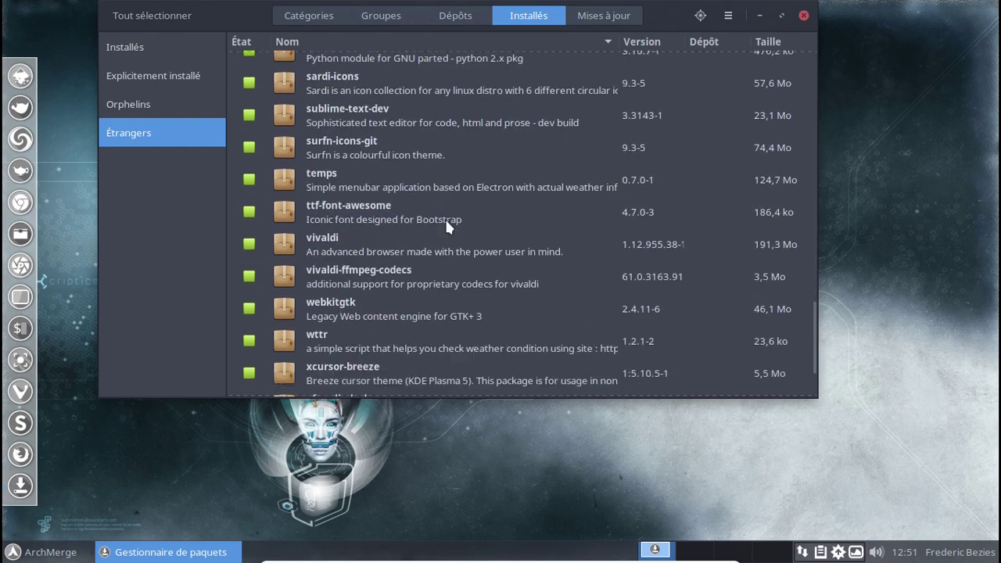
pyautogui.scroll(-3, 445, 218)
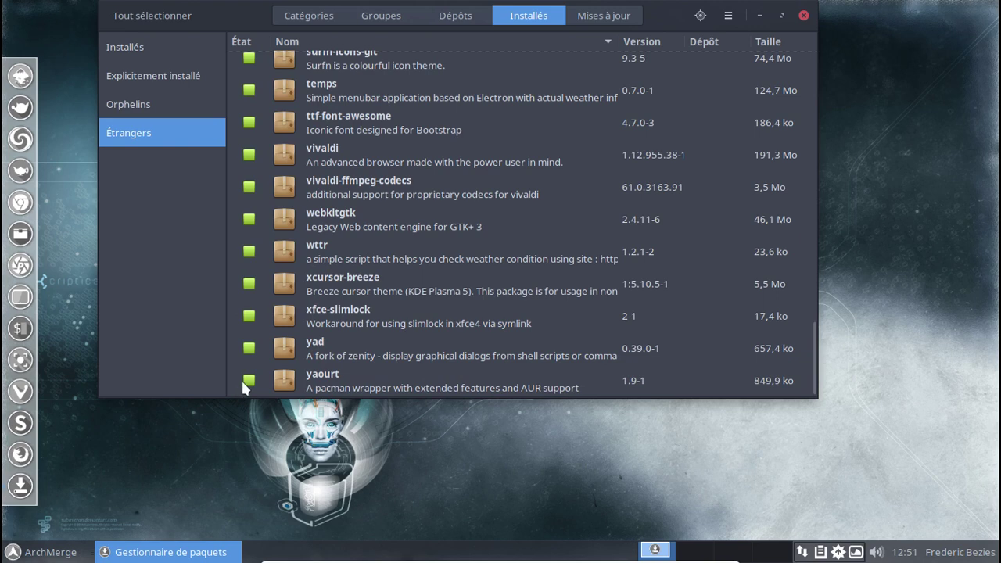
# Mark yaourt and package-query for removal and apply to show the transaction summary.
pyautogui.click(242, 383)
pyautogui.scroll(10, 448, 291)
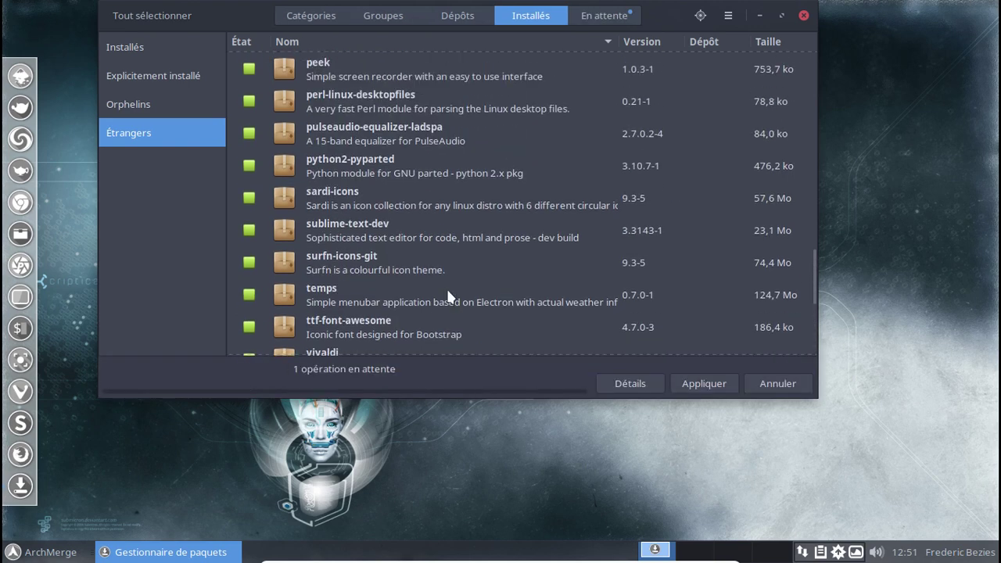
pyautogui.scroll(2, 448, 296)
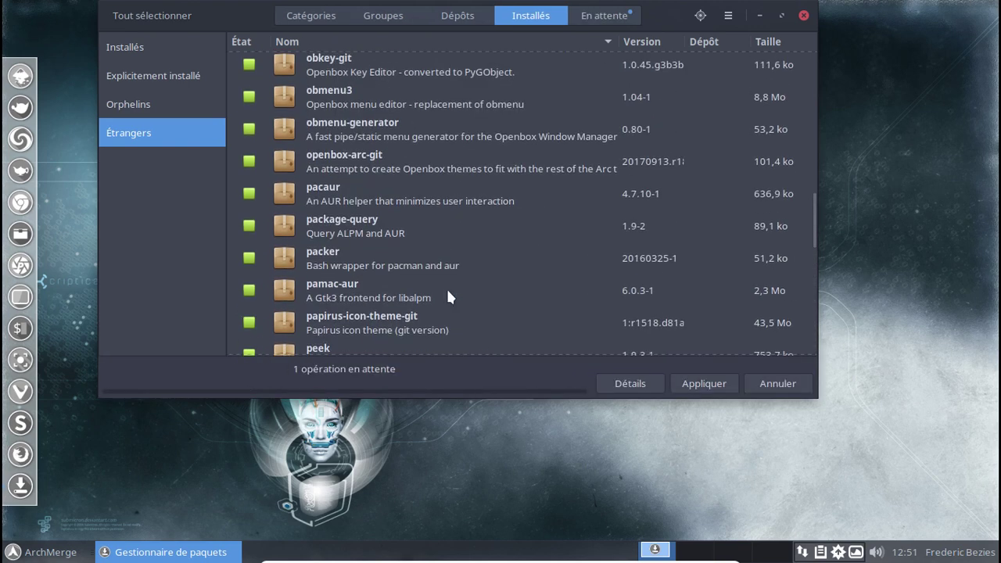
pyautogui.click(250, 225)
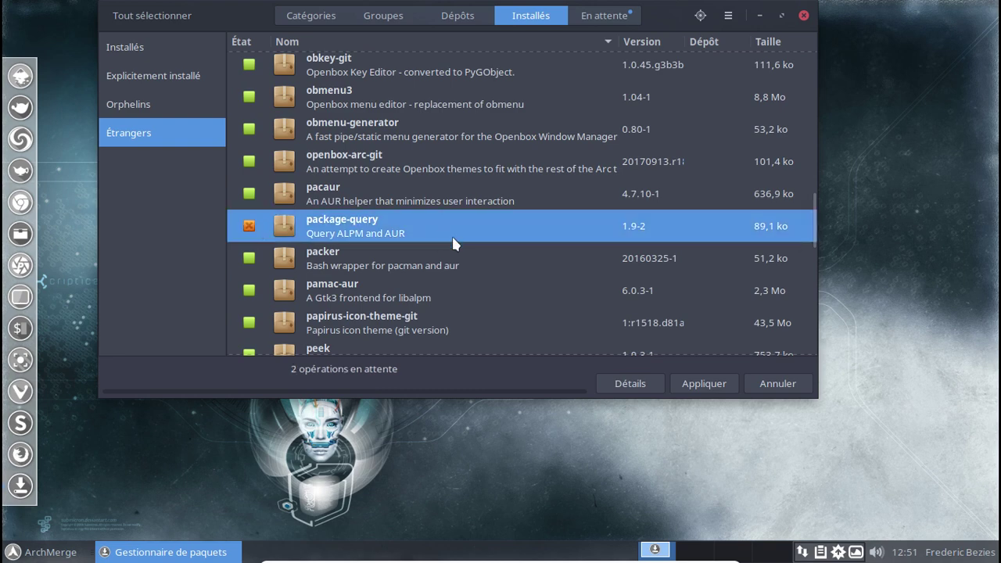
pyautogui.click(704, 379)
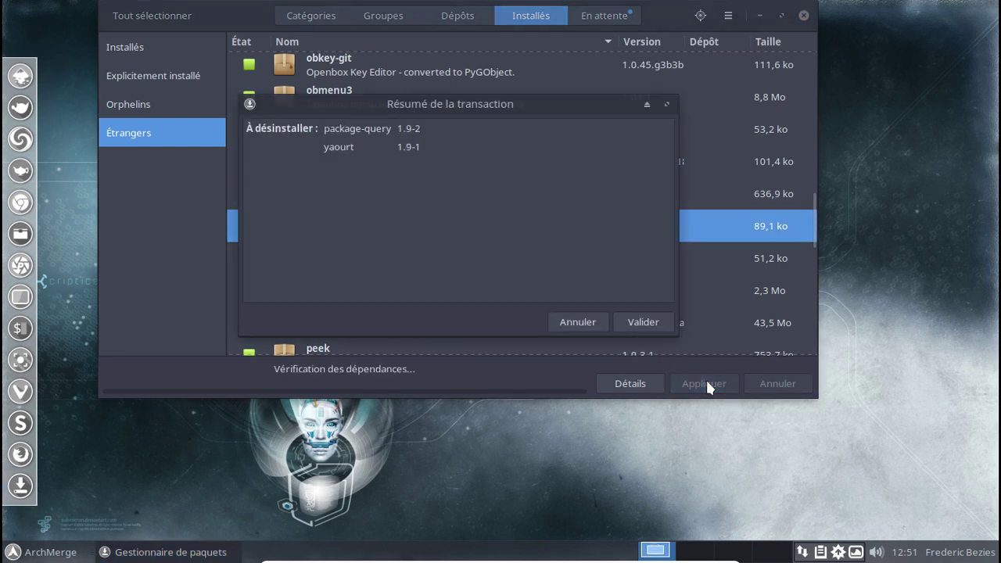
# Confirm the removal summary and authenticate with the administrator password to uninstall both packages.
pyautogui.click(653, 321)
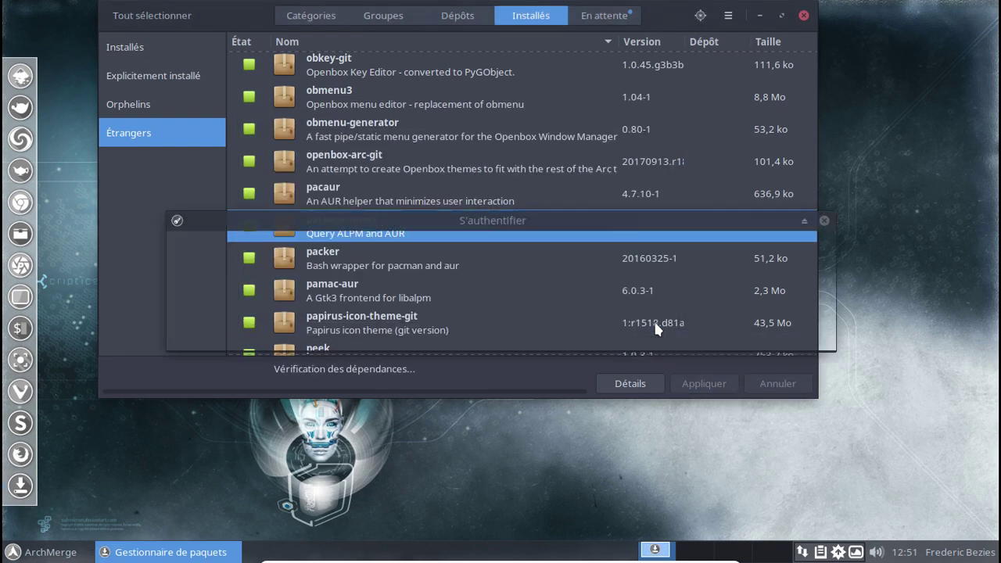
pyautogui.write('********')
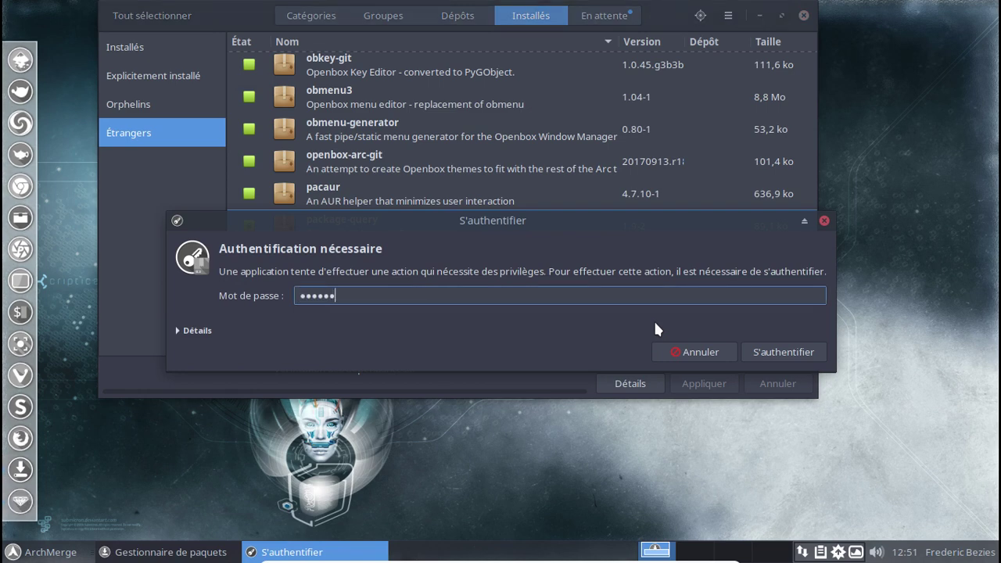
pyautogui.press('Return')
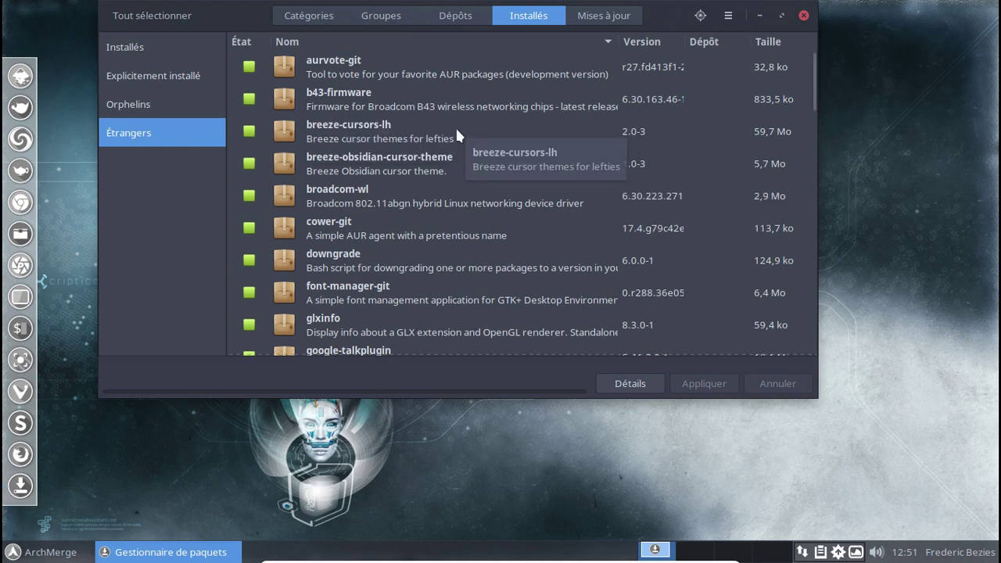
# Mark b43-firmware and broadcom-wl for removal.
pyautogui.click(248, 100)
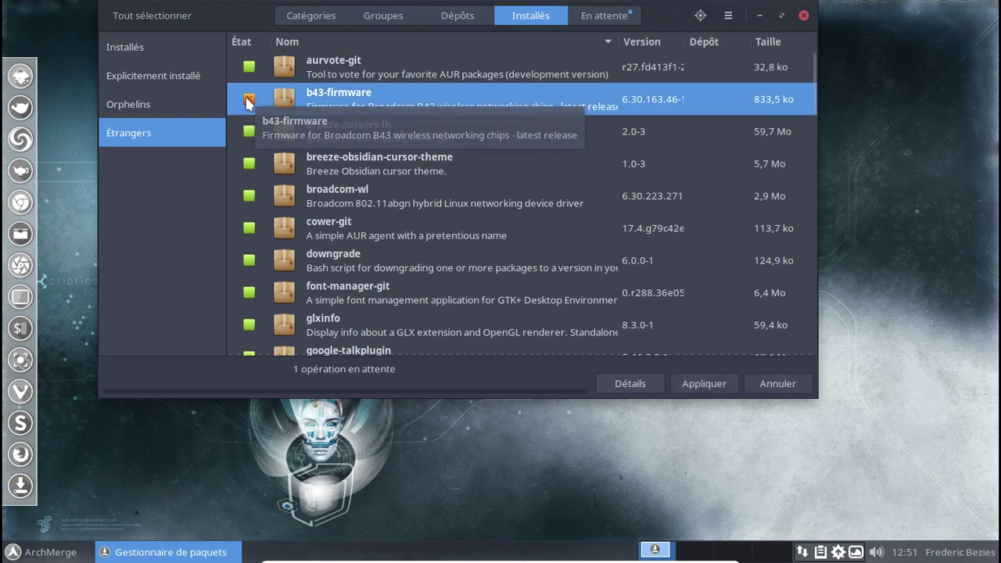
pyautogui.click(249, 195)
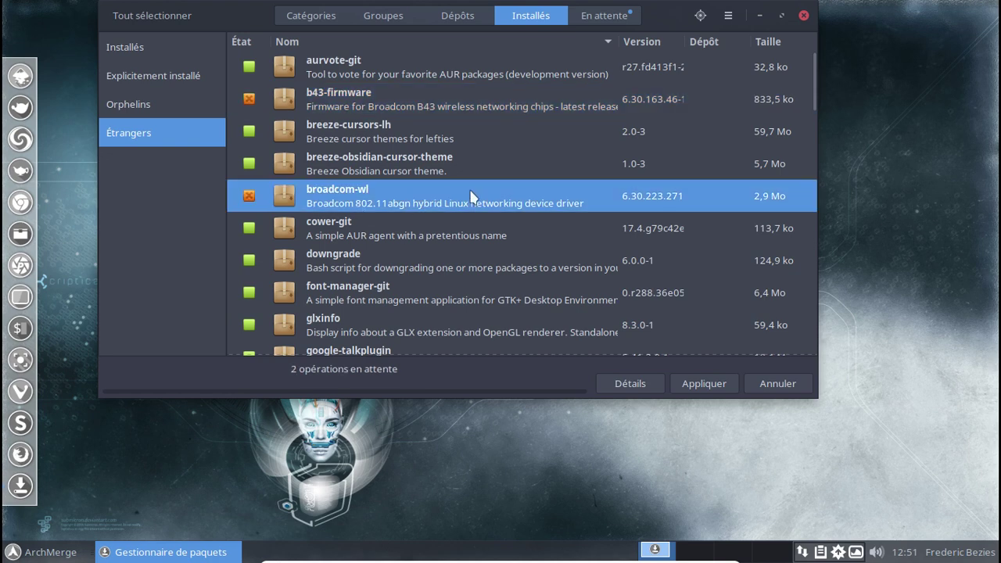
pyautogui.scroll(-2, 472, 195)
pyautogui.scroll(-1, 472, 196)
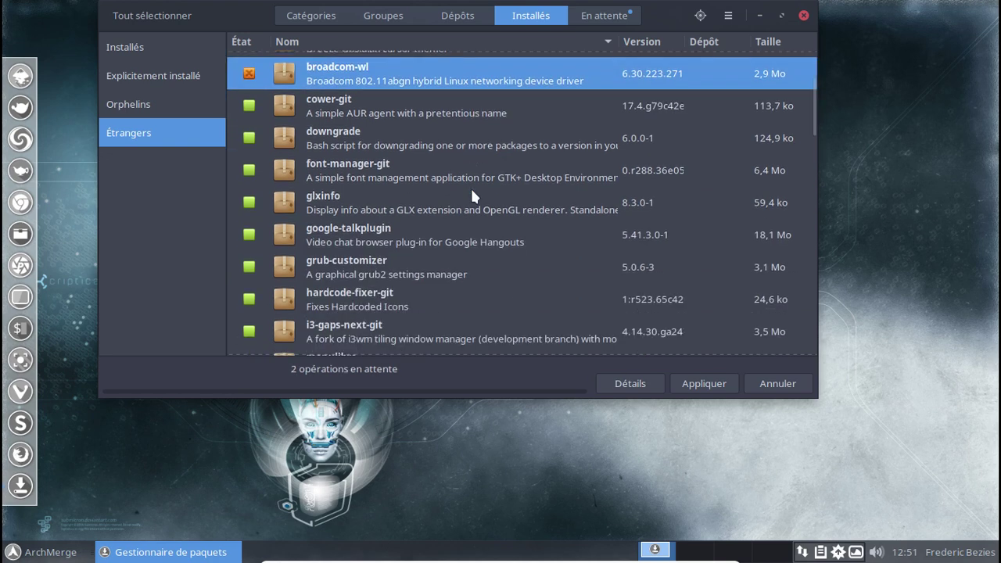
pyautogui.scroll(-1, 472, 195)
pyautogui.scroll(-5, 472, 191)
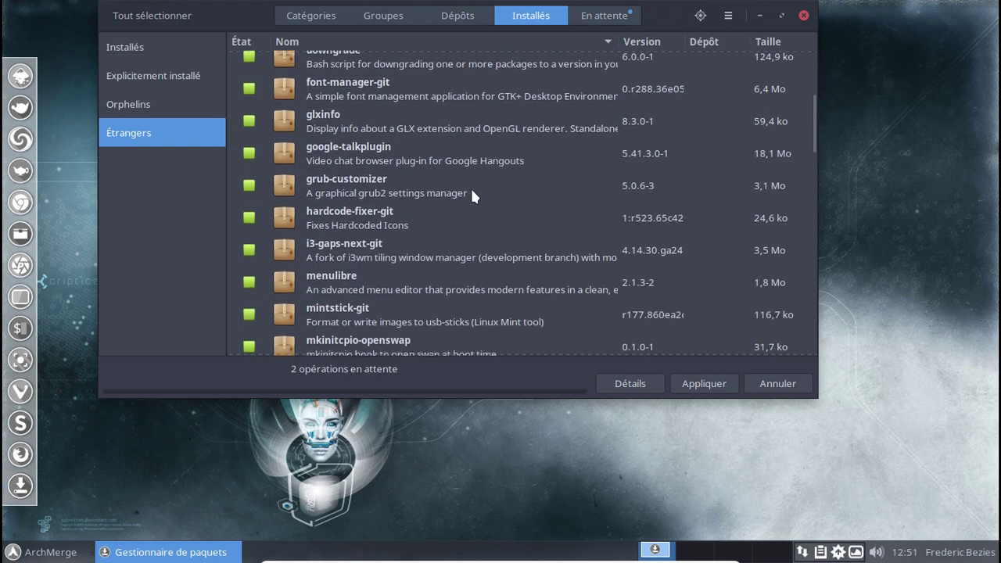
pyautogui.scroll(-1, 472, 192)
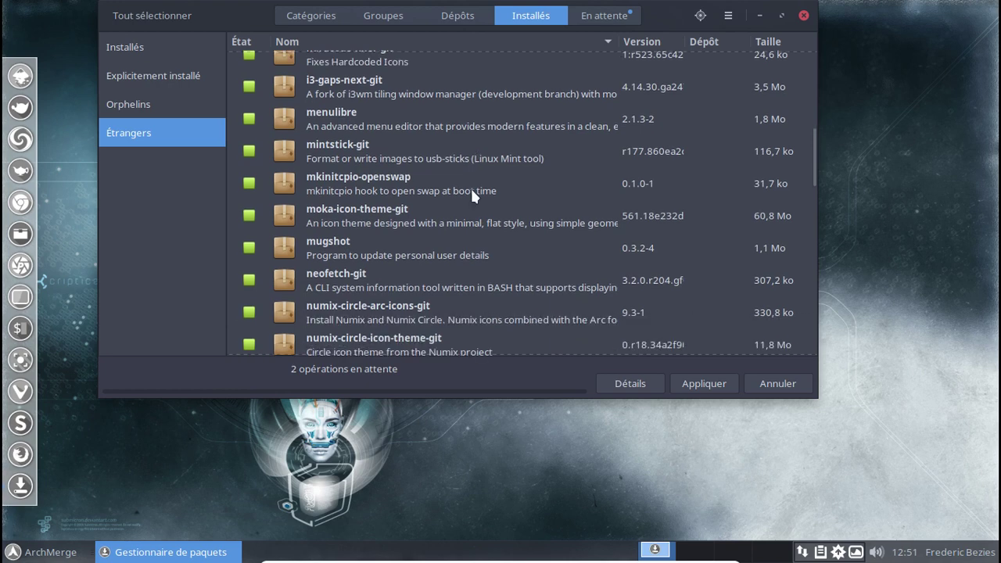
pyautogui.scroll(-3, 471, 195)
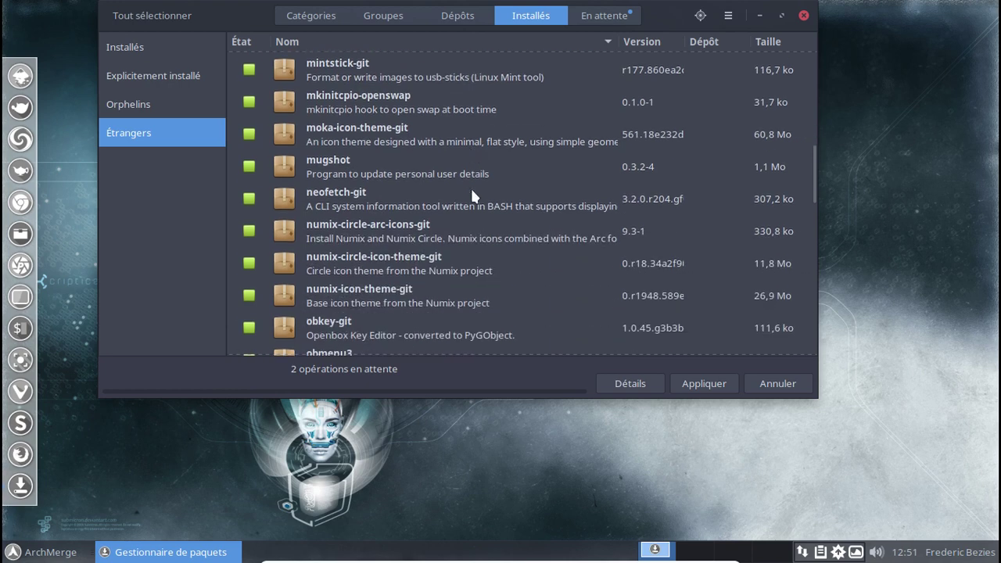
pyautogui.scroll(-1, 471, 195)
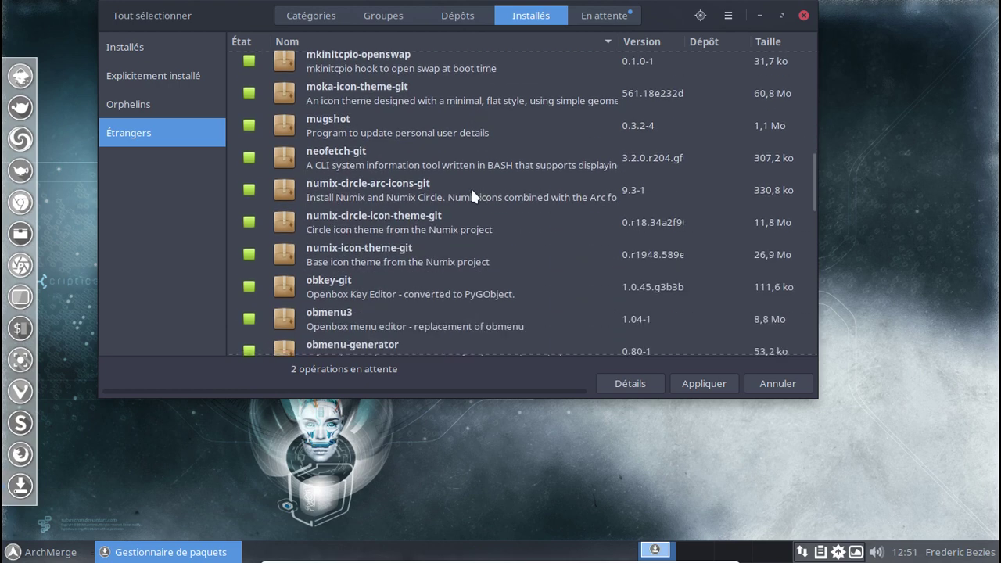
pyautogui.scroll(-7, 471, 191)
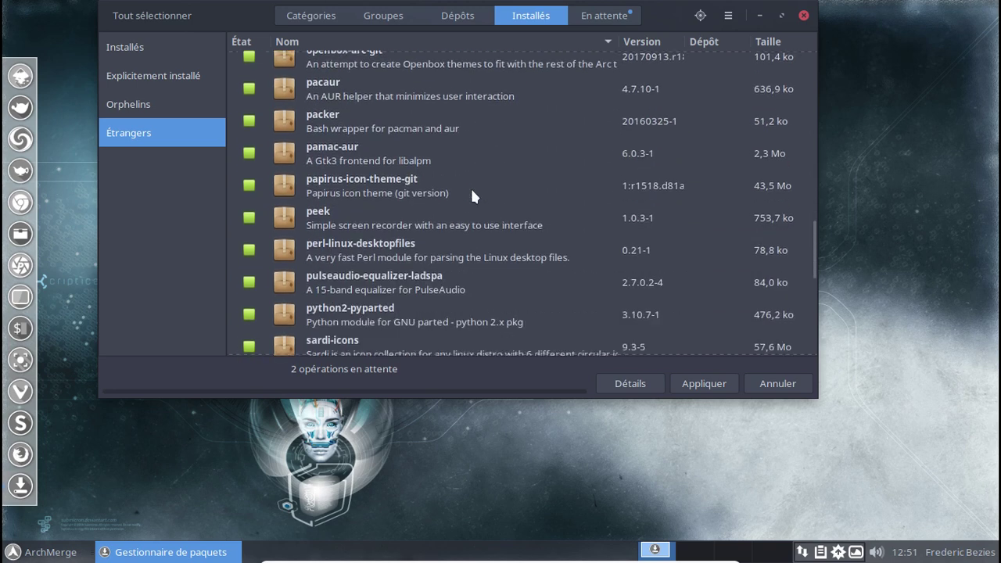
pyautogui.scroll(-7, 472, 196)
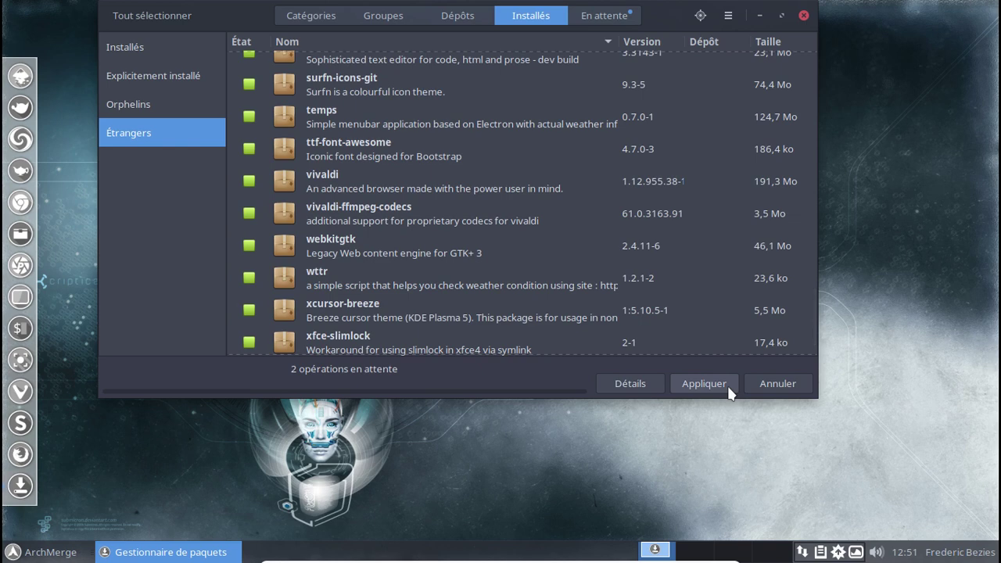
# Apply and confirm the two removals, then close Pamac.
pyautogui.click(704, 383)
pyautogui.click(642, 322)
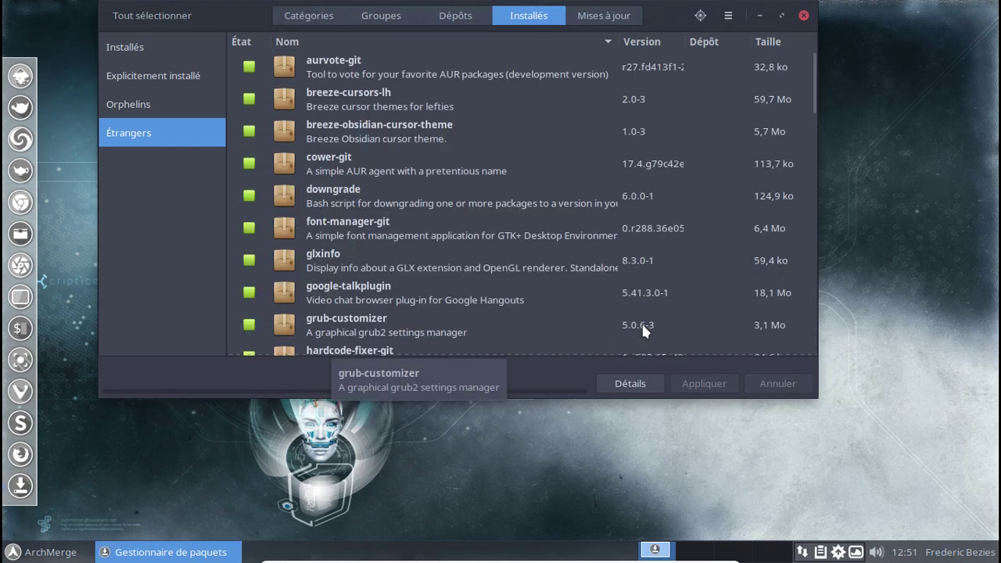
pyautogui.click(803, 15)
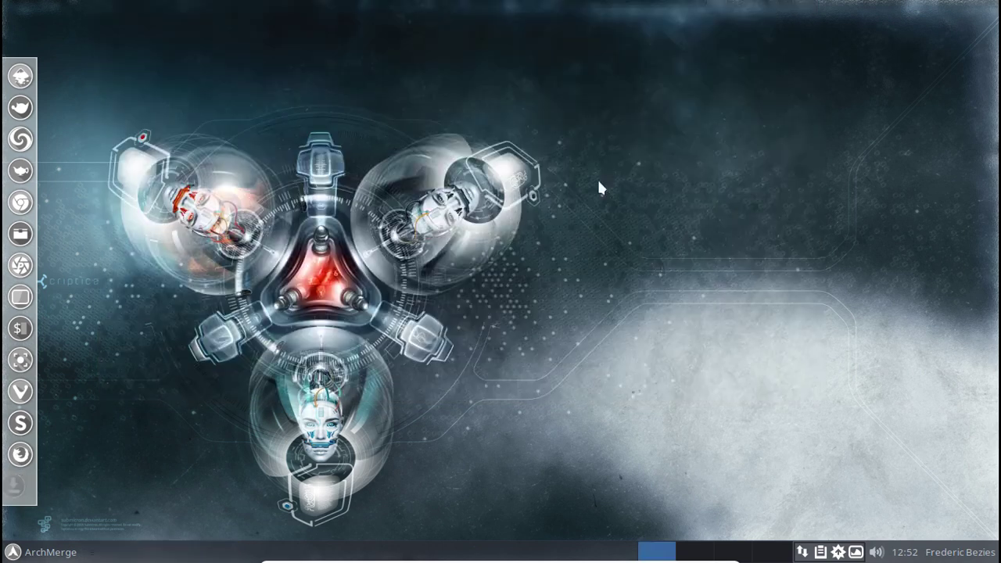
# Open the Whisker menu and browse the office, development, graphics and internet categories.
pyautogui.click(46, 553)
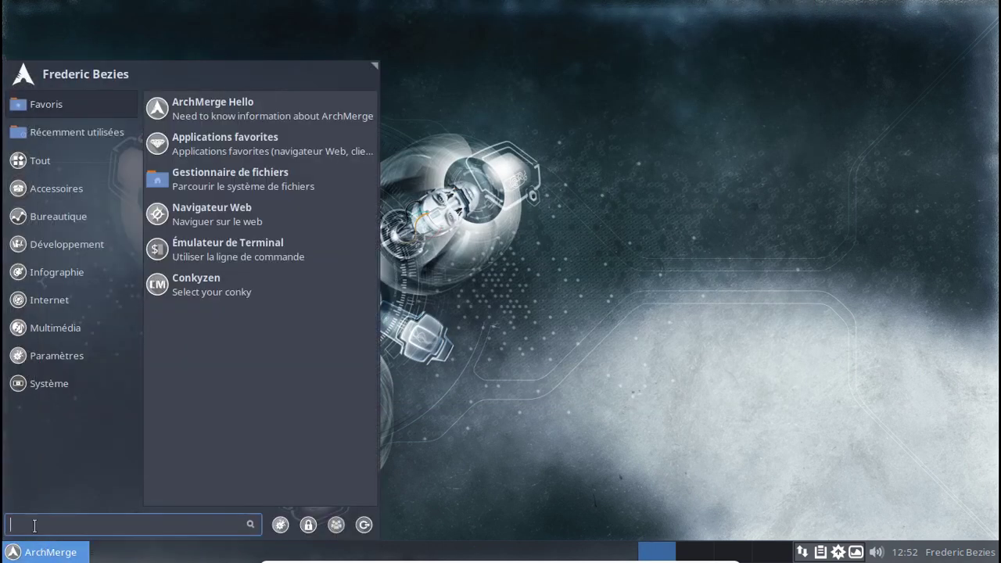
pyautogui.click(73, 210)
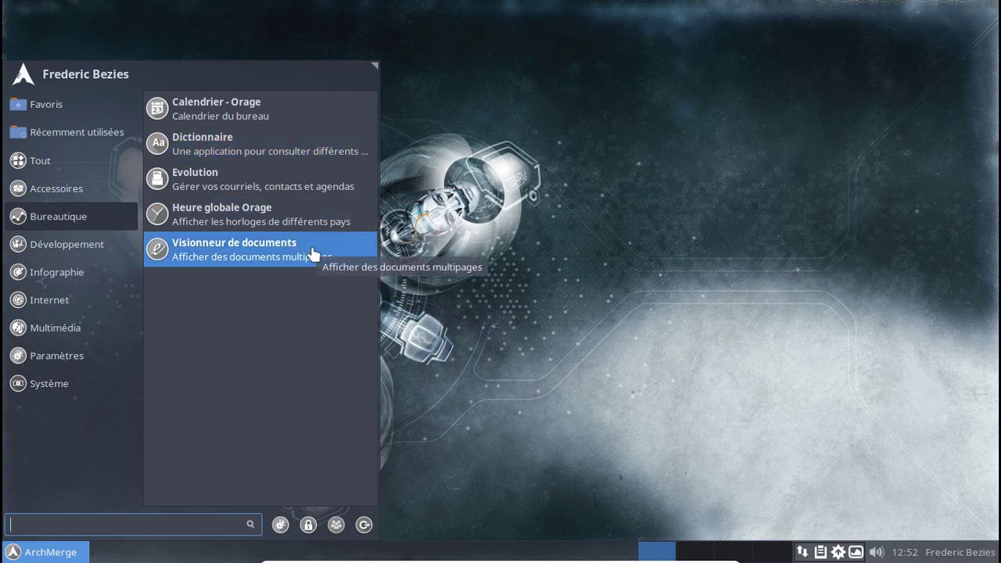
pyautogui.click(68, 243)
pyautogui.click(81, 274)
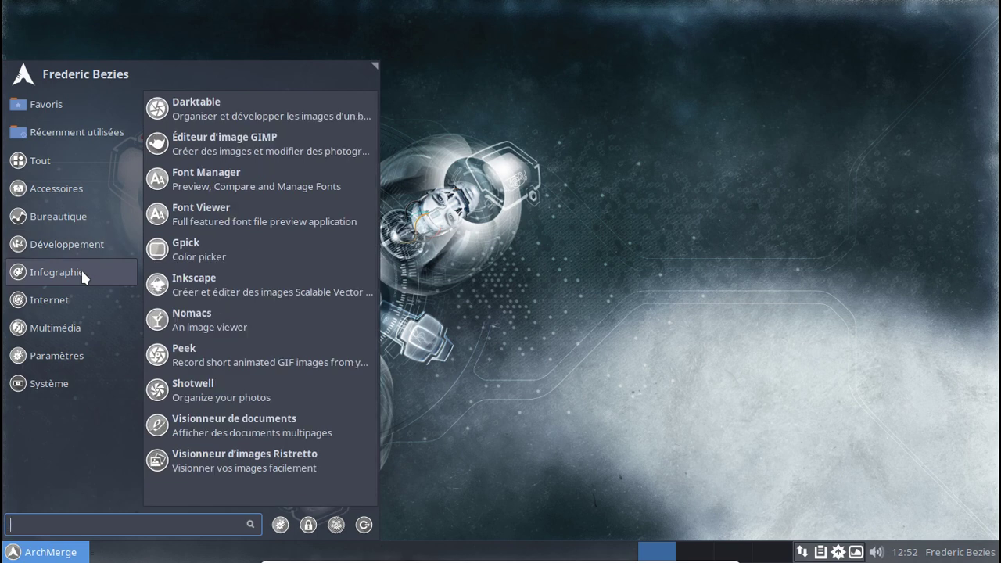
pyautogui.click(72, 299)
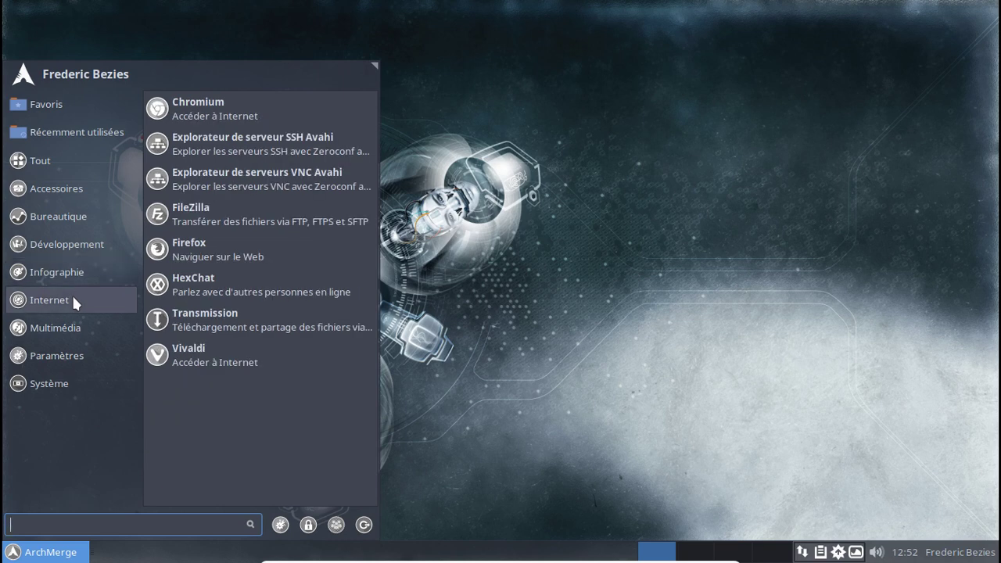
# View the multimedia applications, close the menu, and reopen Pamac from the tray.
pyautogui.click(75, 327)
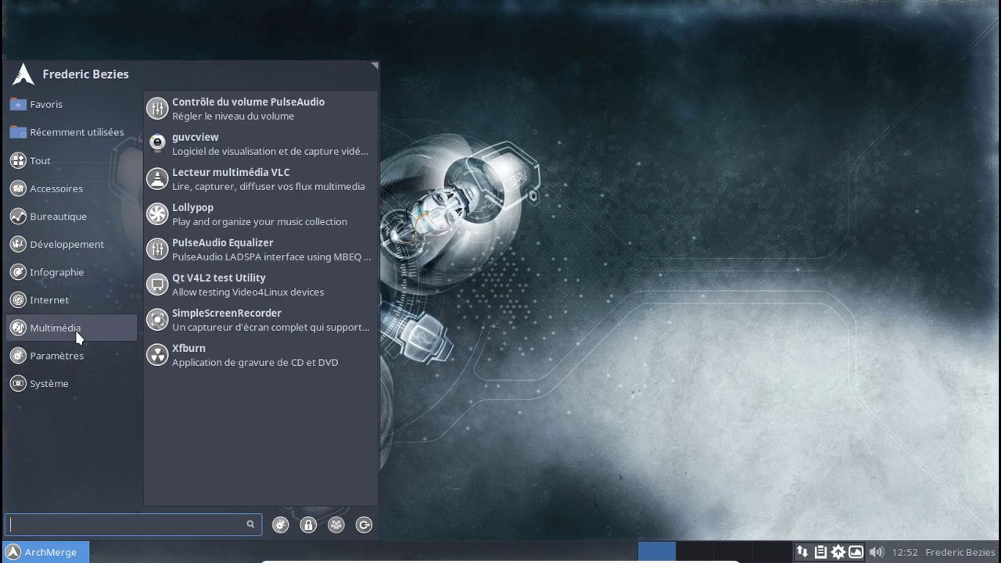
pyautogui.click(565, 317)
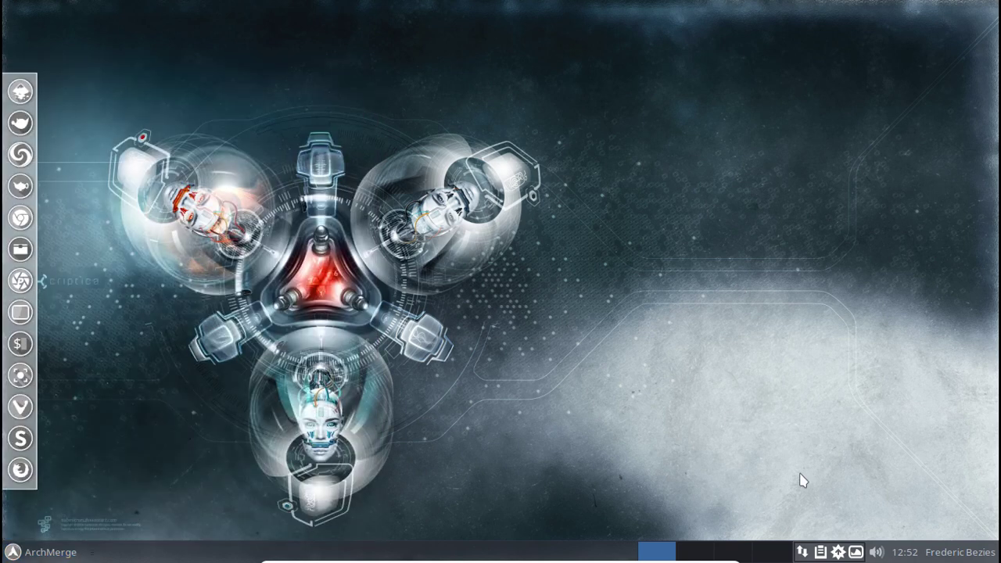
pyautogui.rightClick(840, 553)
pyautogui.click(890, 510)
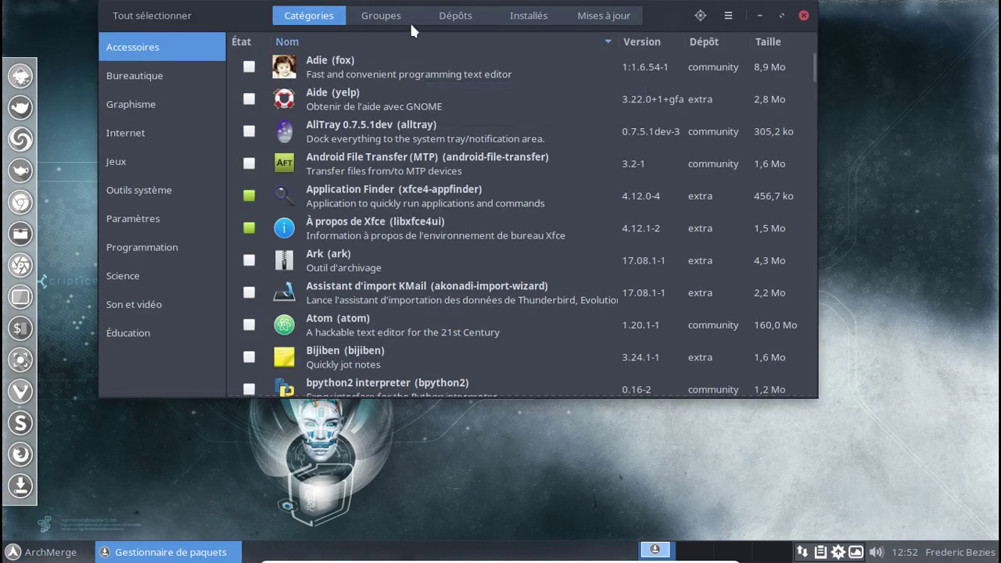
# In the Bureautique category, tick the LibreOffice packages and apply them for installation.
pyautogui.click(136, 76)
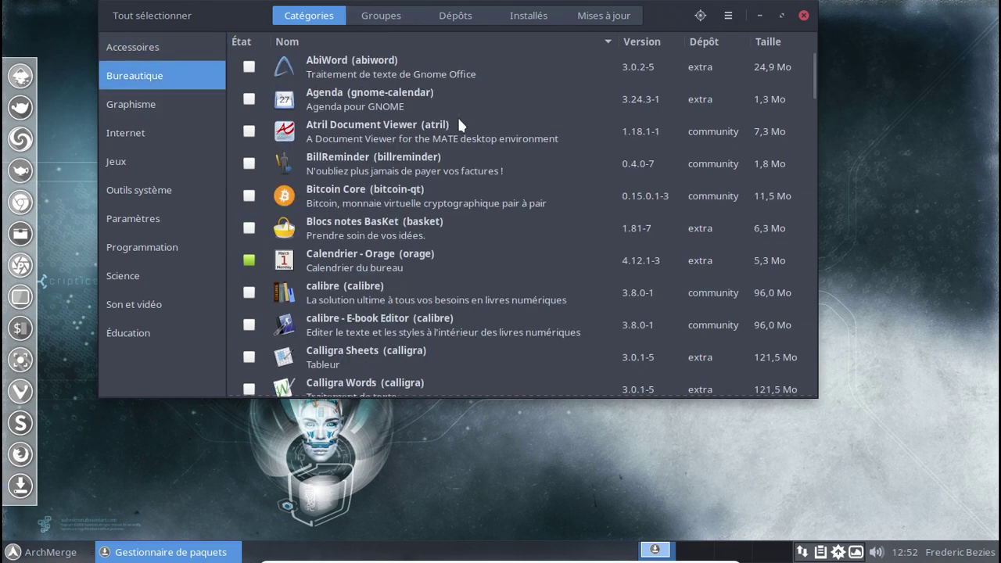
pyautogui.scroll(-10, 459, 125)
pyautogui.scroll(-10, 459, 125)
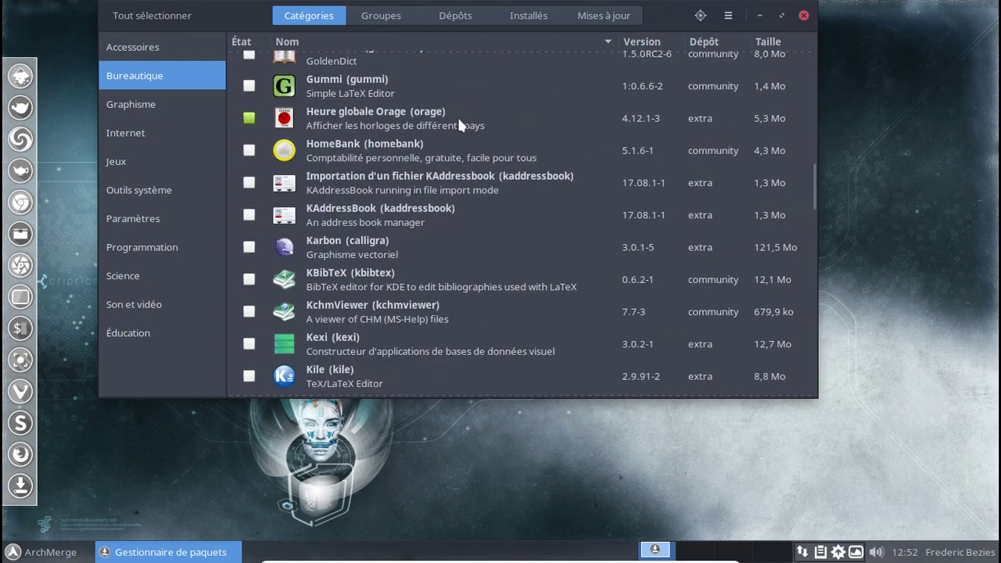
pyautogui.scroll(-3, 459, 125)
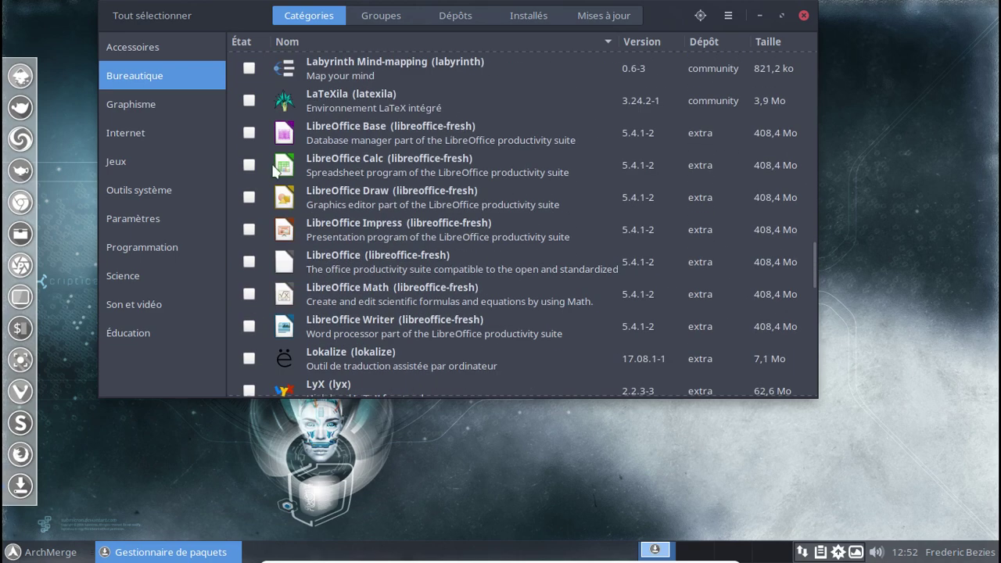
pyautogui.click(249, 135)
pyautogui.click(249, 166)
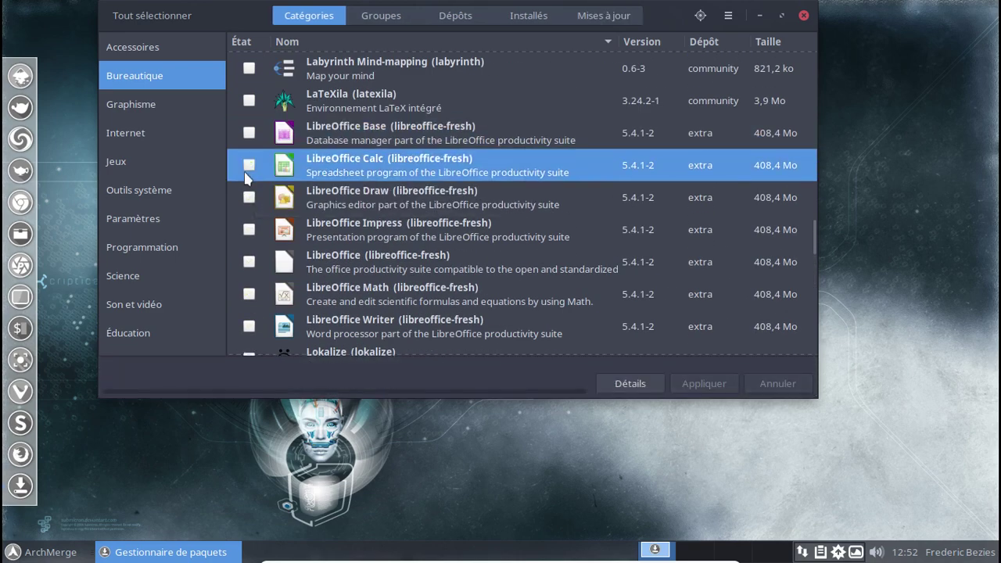
pyautogui.click(249, 133)
pyautogui.scroll(-1, 375, 160)
pyautogui.scroll(-3, 375, 160)
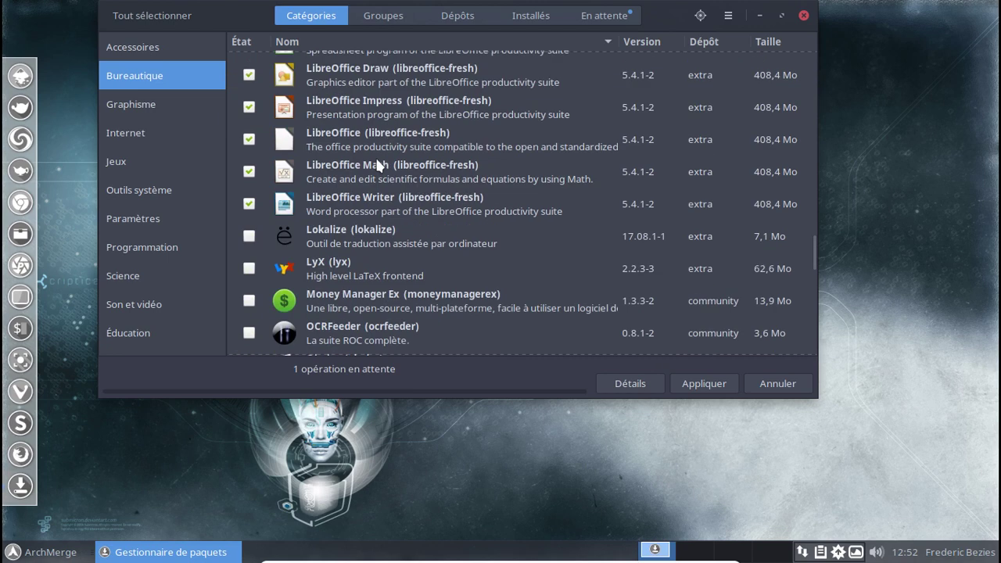
pyautogui.click(723, 382)
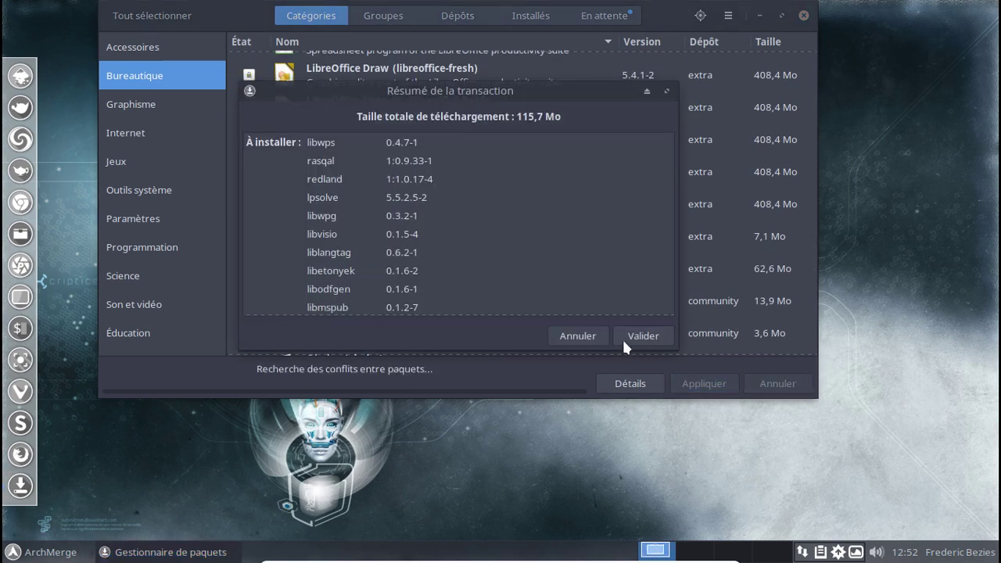
# Confirm the LibreOffice transaction and enter the administrator password to start the 115,7 Mo download.
pyautogui.click(620, 335)
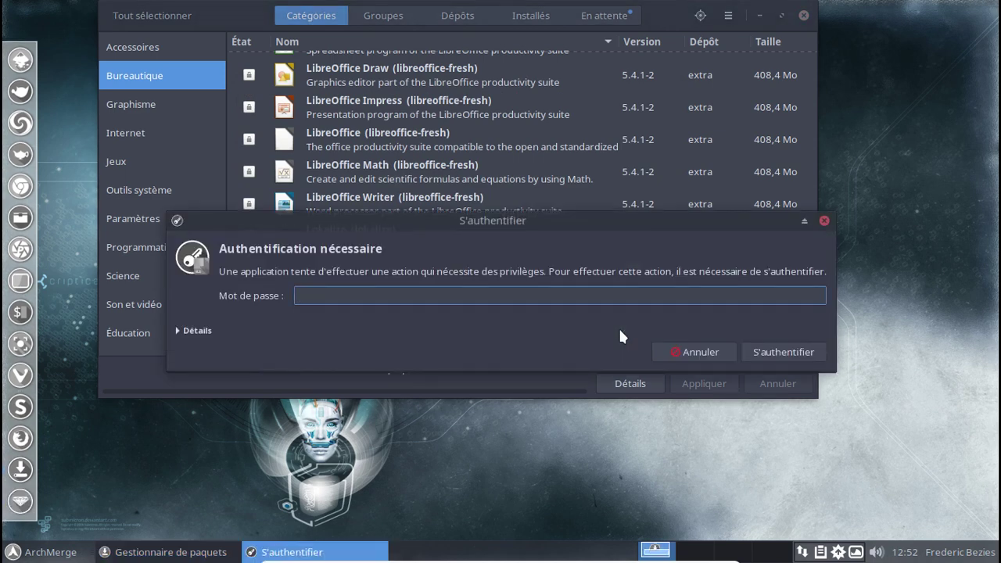
pyautogui.write('********')
pyautogui.press('Return')
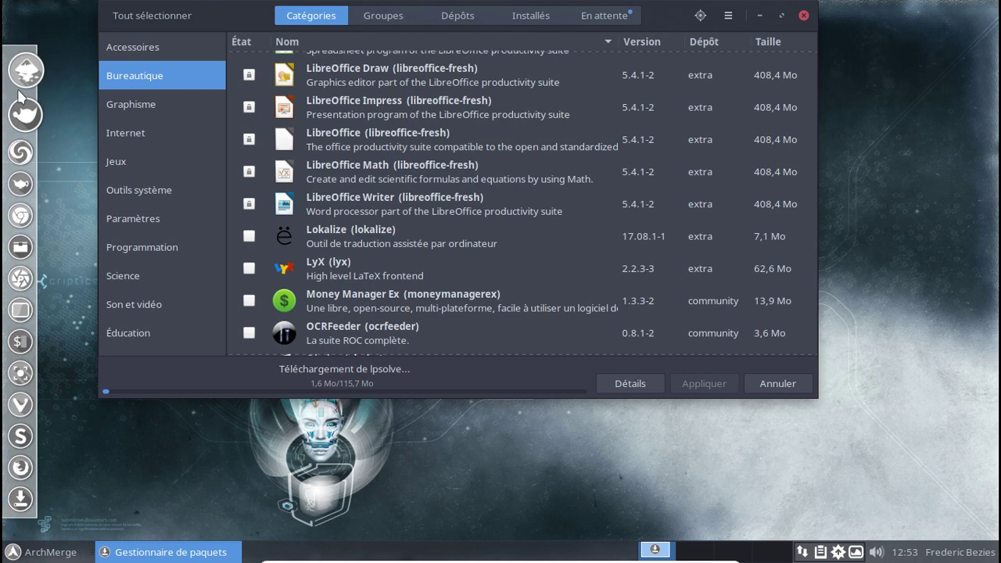
pyautogui.click(15, 553)
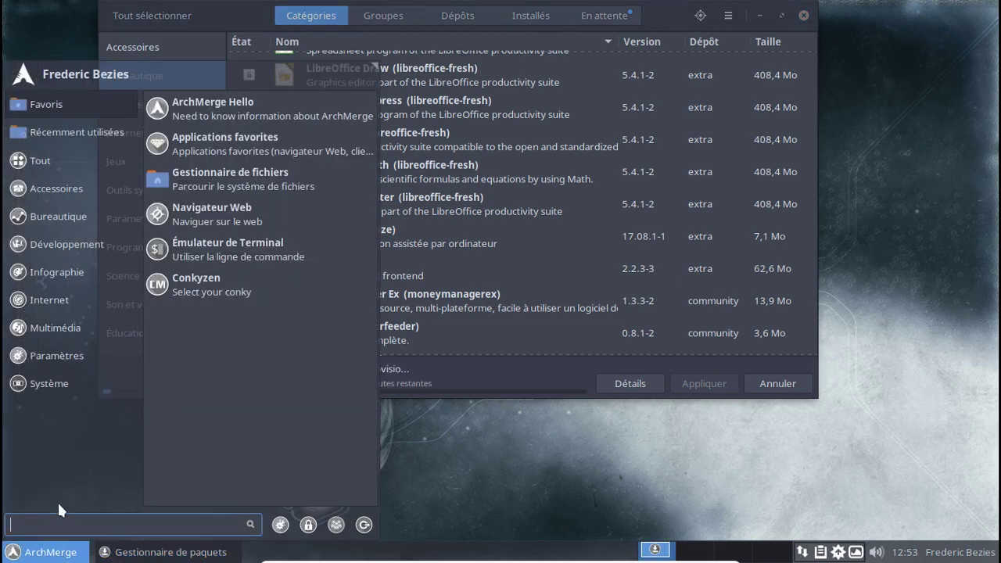
pyautogui.click(65, 331)
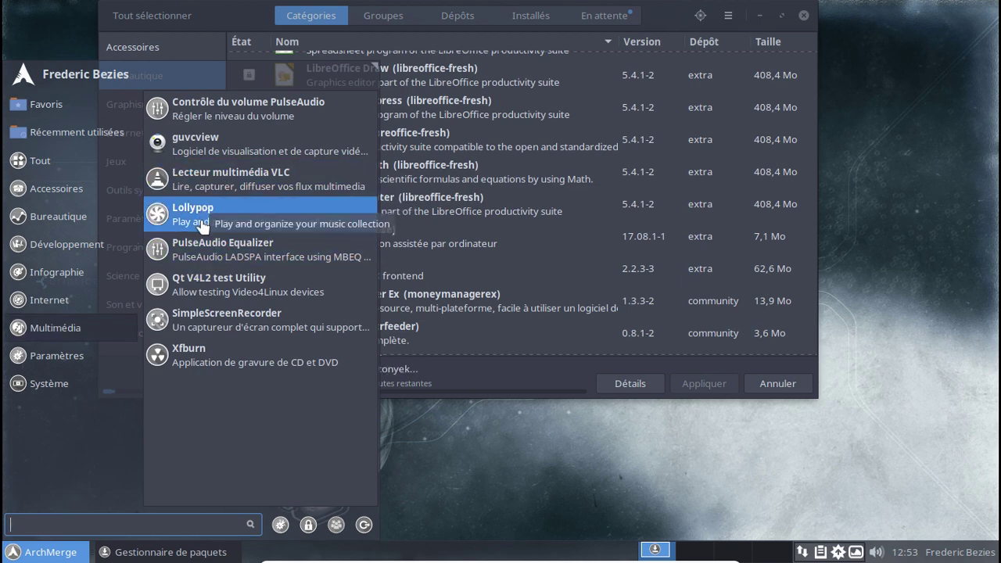
pyautogui.click(70, 245)
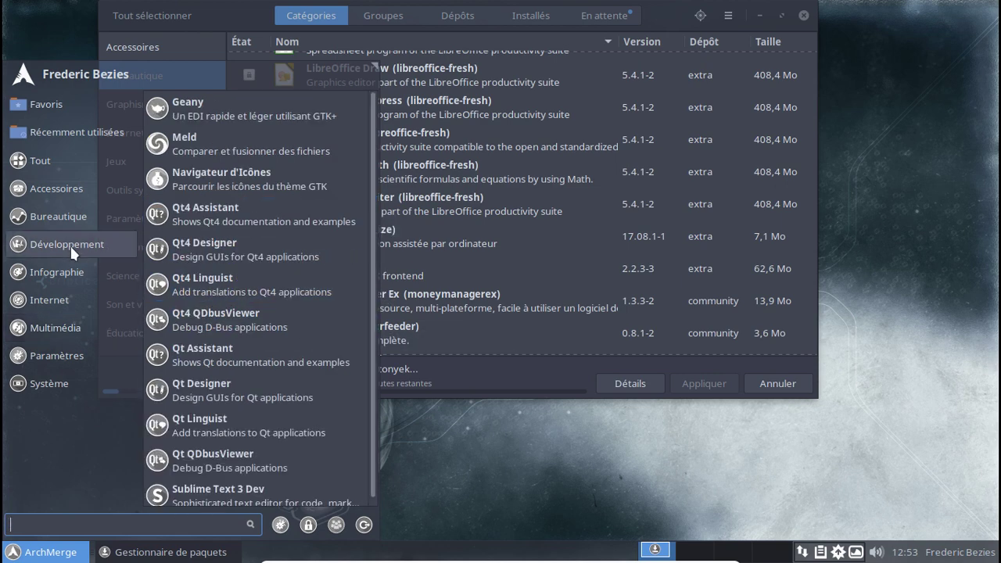
pyautogui.click(67, 272)
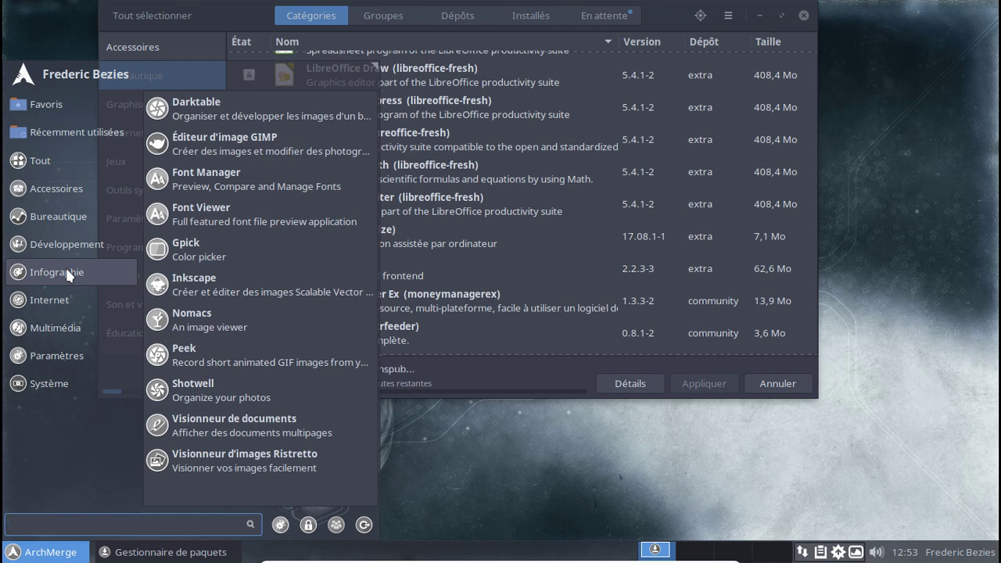
pyautogui.click(59, 298)
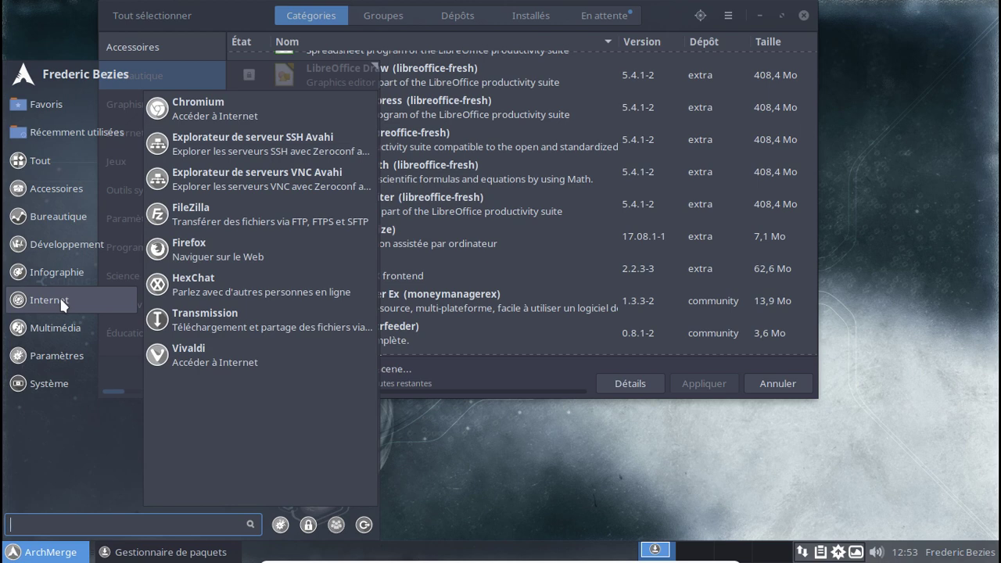
pyautogui.moveTo(53, 191)
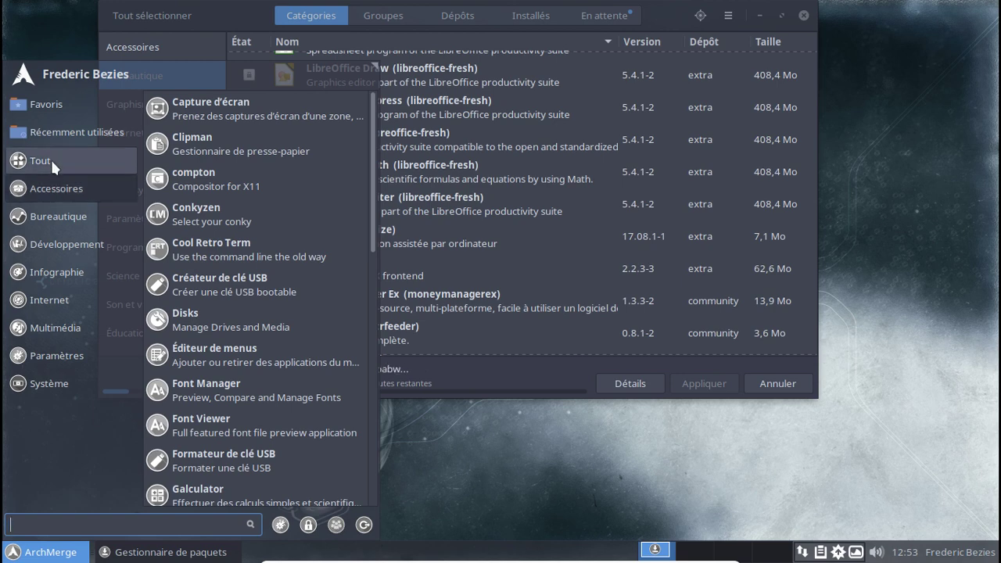
pyautogui.moveTo(50, 158)
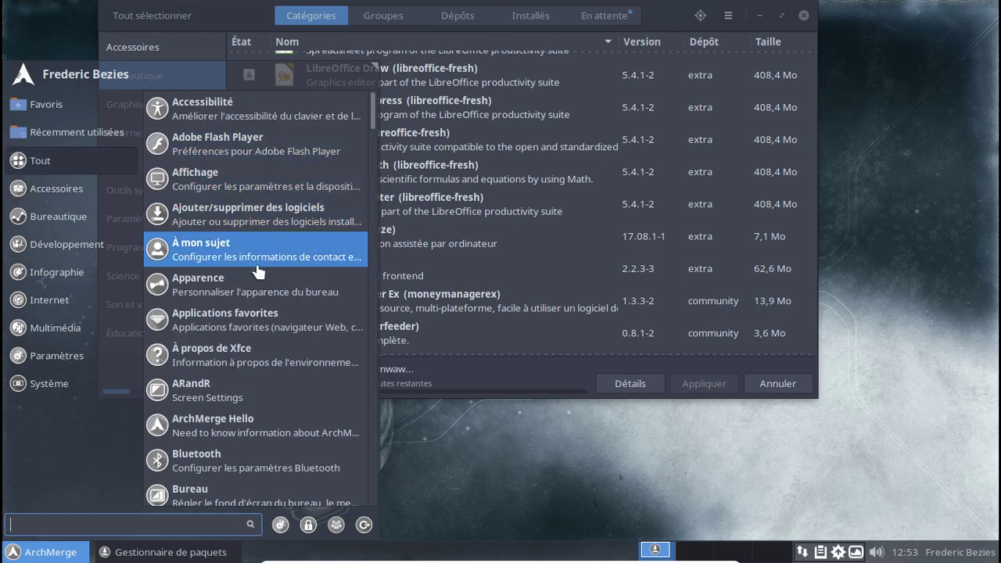
pyautogui.moveTo(96, 309)
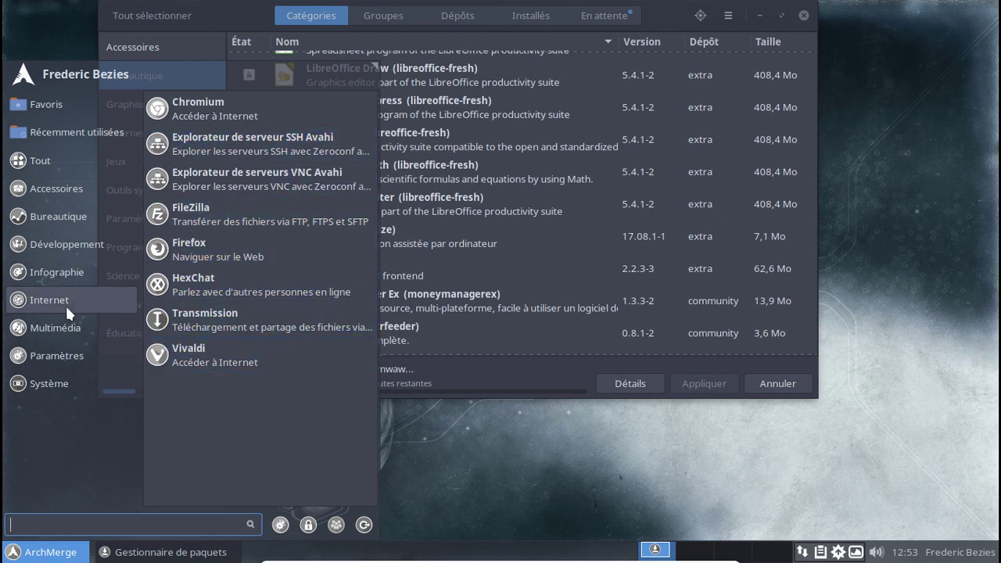
pyautogui.moveTo(63, 269)
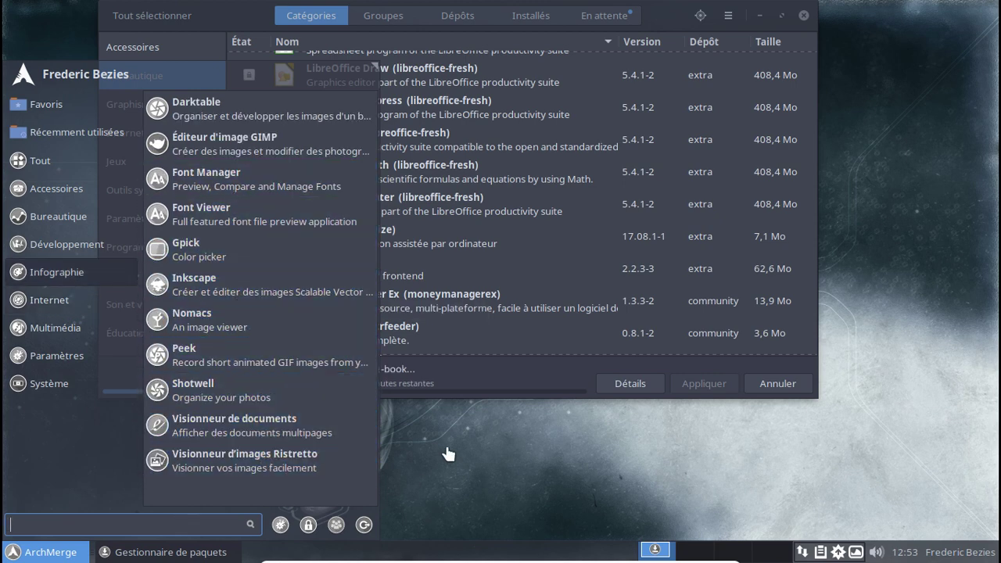
pyautogui.press('Escape')
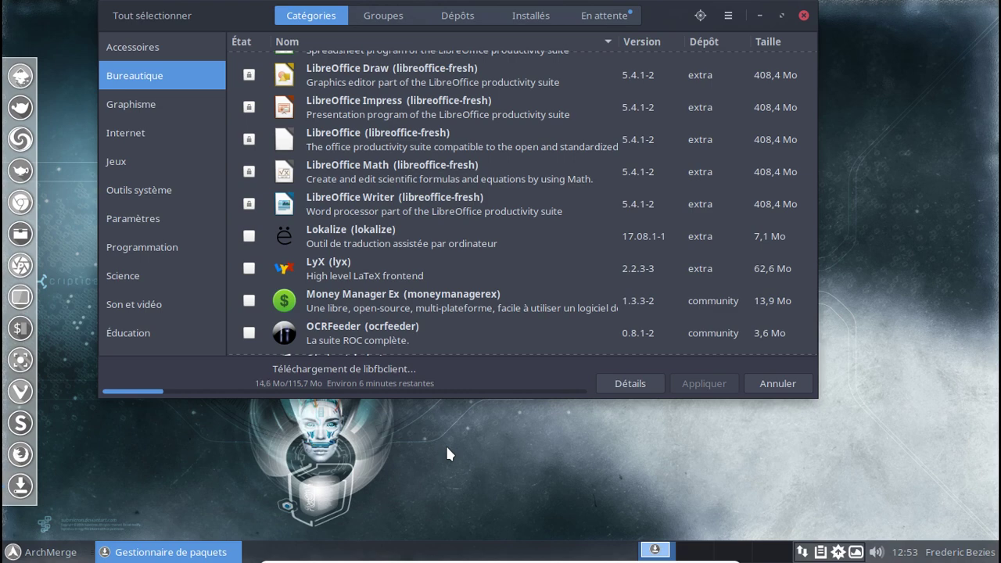
# Check the download log in Détails, go back, and cancel the LibreOffice download.
pyautogui.click(609, 378)
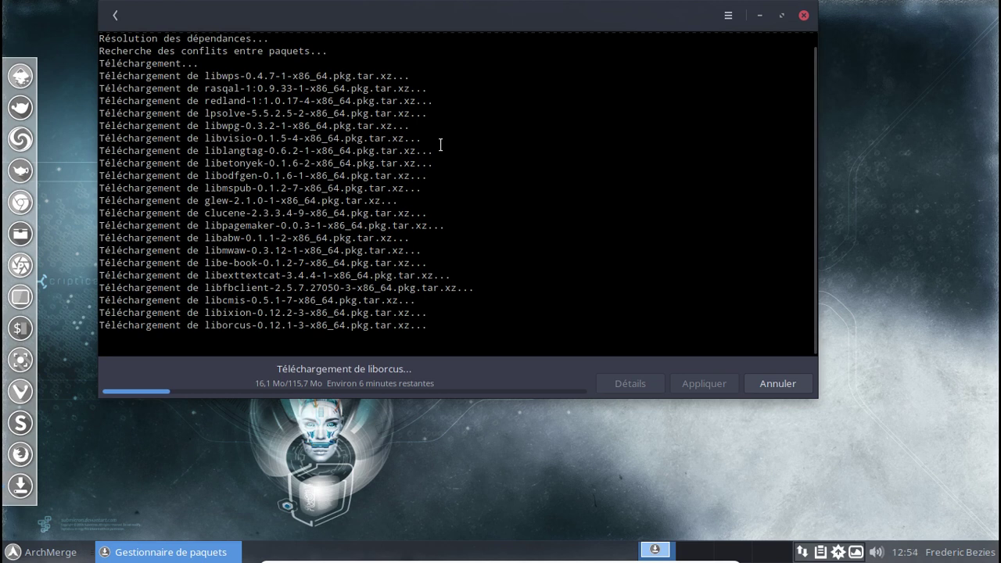
pyautogui.click(110, 18)
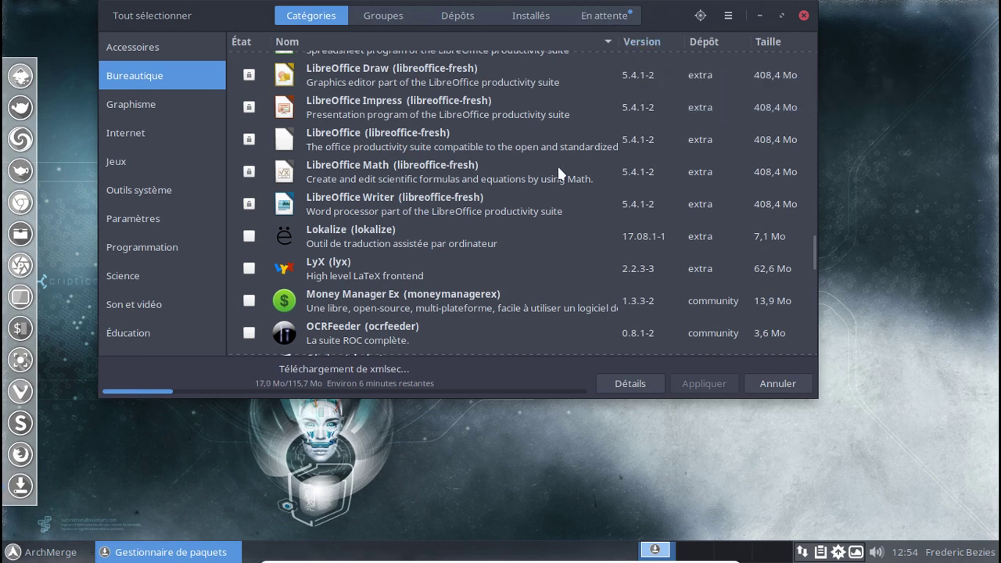
pyautogui.scroll(-2, 558, 168)
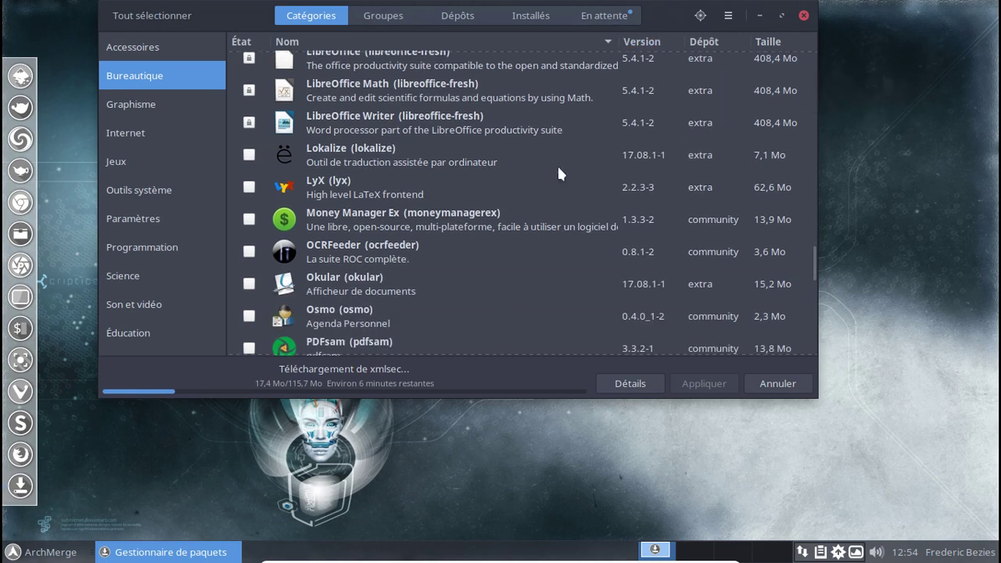
pyautogui.click(772, 383)
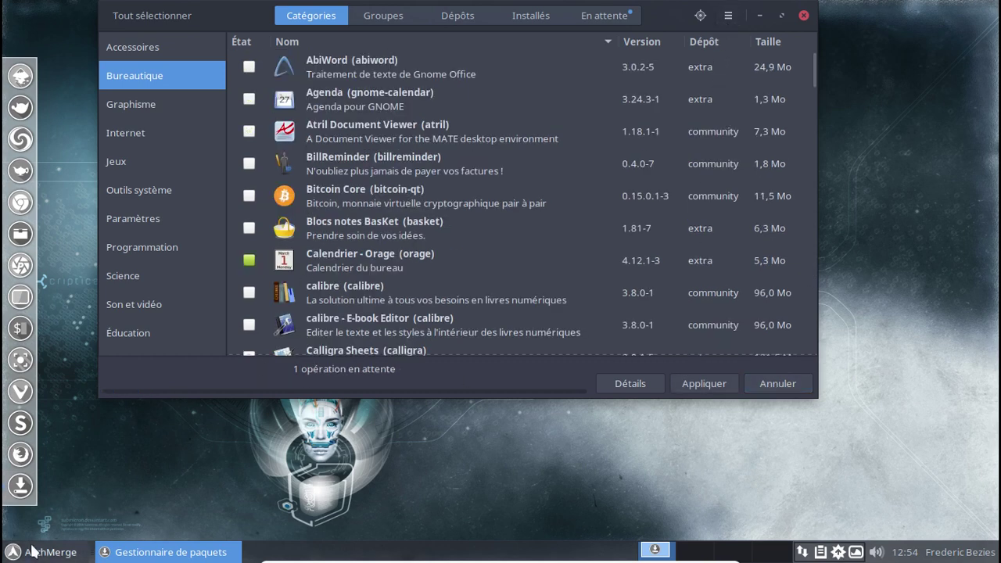
pyautogui.click(22, 332)
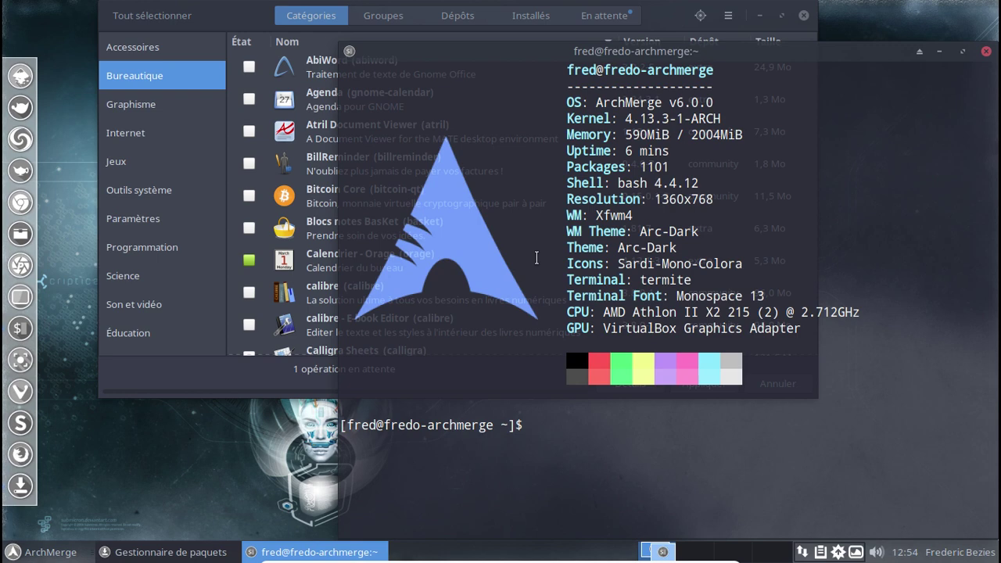
# Open /etc/pacman.d/mirrorlist in nano with sudo.
pyautogui.write('nano /')
pyautogui.press('BackSpace')
pyautogui.press('BackSpace')
pyautogui.press('BackSpace')
pyautogui.press('BackSpace')
pyautogui.press('BackSpace')
pyautogui.press('BackSpace')
pyautogui.write('sudo nano /etc/pacm')
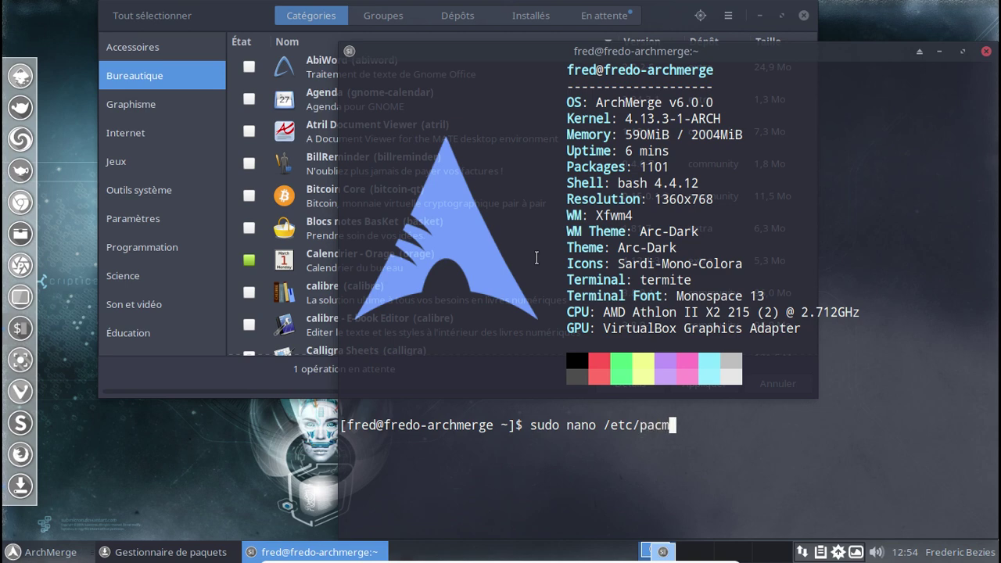
pyautogui.write('an.d/m')
pyautogui.press('Tab')
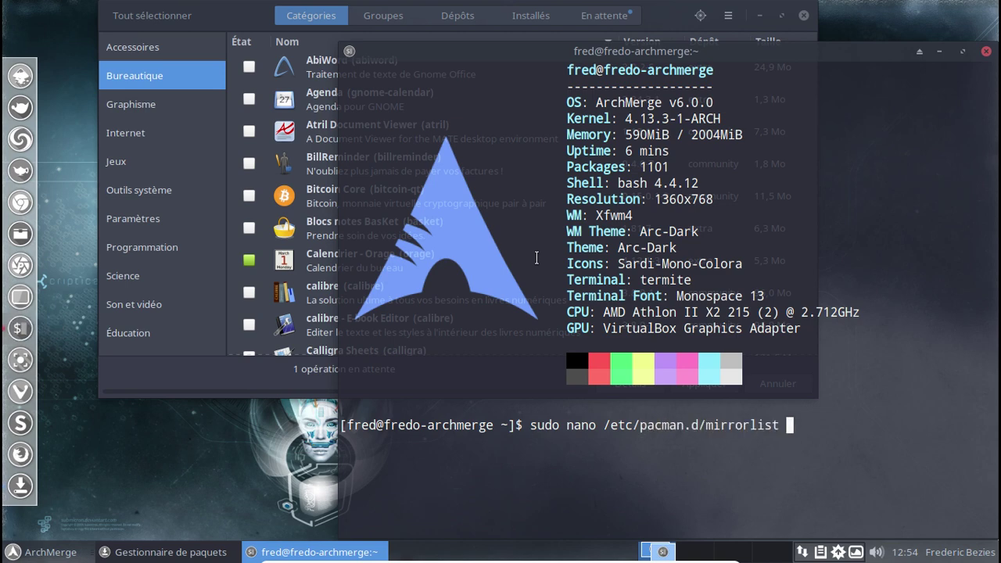
pyautogui.press('Return')
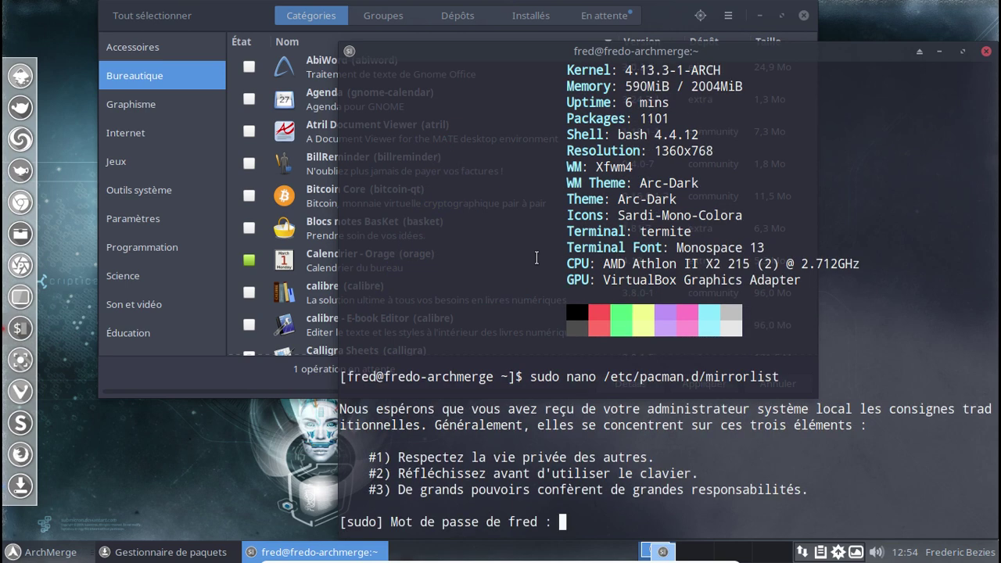
pyautogui.press('Return')
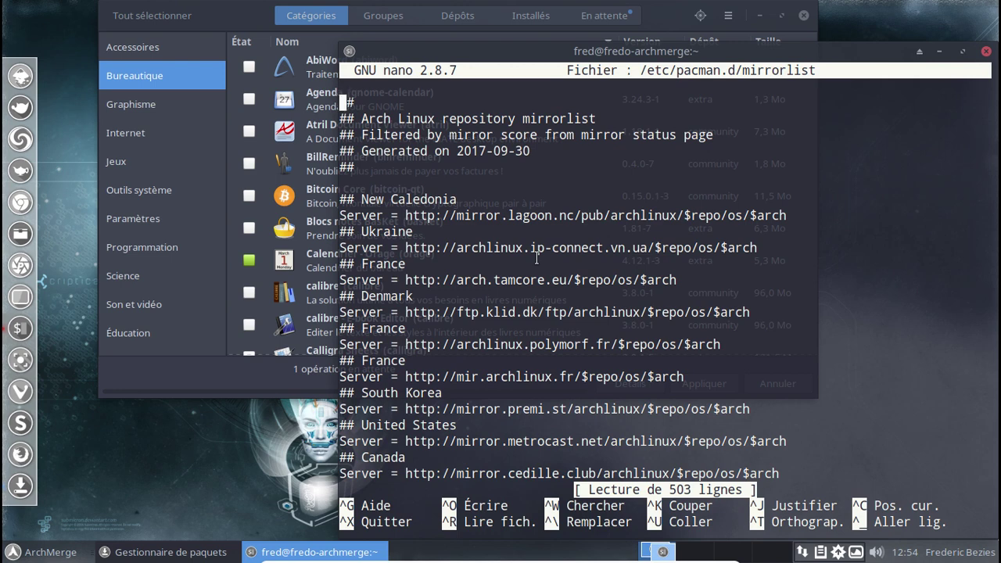
# Comment out every Server line as #Server and re-enable only the archlinux.polymorf.fr mirror.
pyautogui.hotkey('ctrl', '\\')
pyautogui.write('Server')
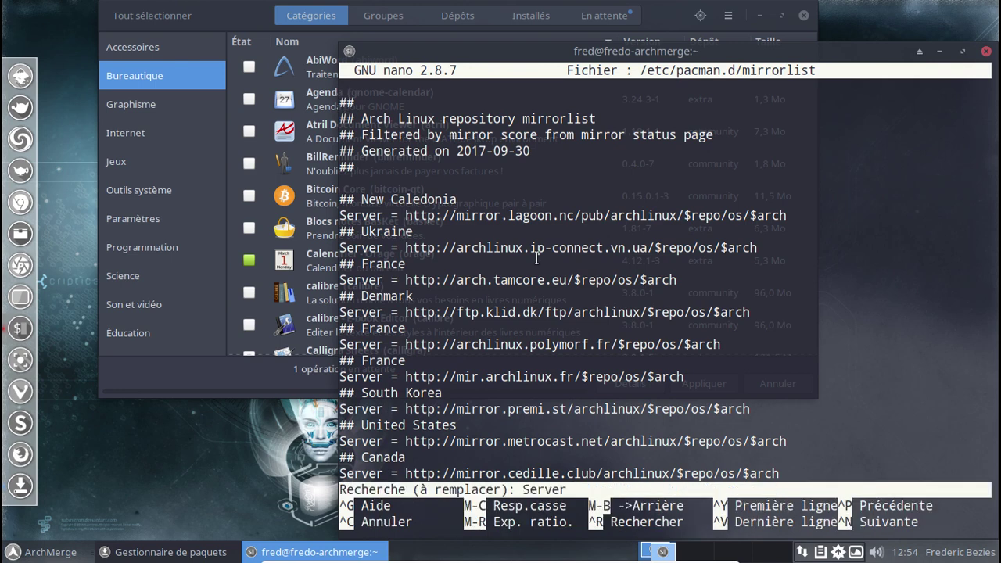
pyautogui.press('Return')
pyautogui.write('#Server')
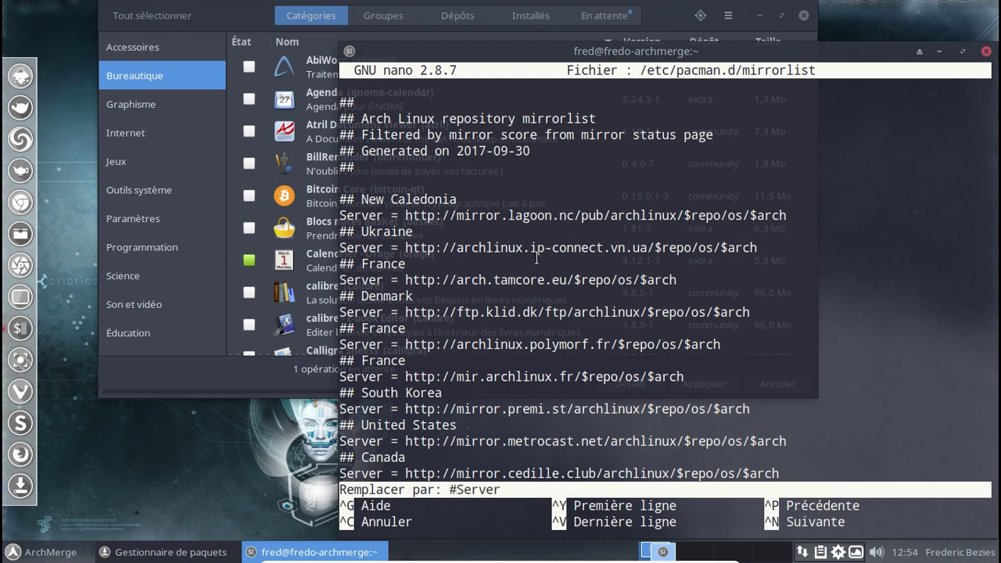
pyautogui.press('Return')
pyautogui.press('t')
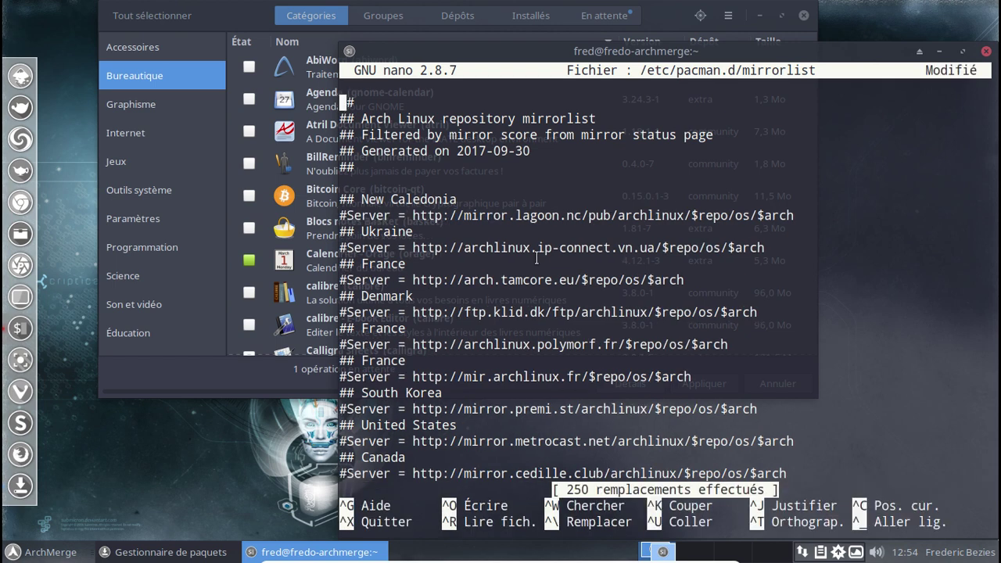
pyautogui.press('Down')
pyautogui.press('Down')
pyautogui.press('Down')
pyautogui.press('Down')
pyautogui.press('Down')
pyautogui.press('Down')
pyautogui.press('Down')
pyautogui.press('Down')
pyautogui.press('Down')
pyautogui.press('Down')
pyautogui.press('Down')
pyautogui.press('Down')
pyautogui.press('Down')
pyautogui.press('Down')
pyautogui.press('Down')
pyautogui.press('Delete')
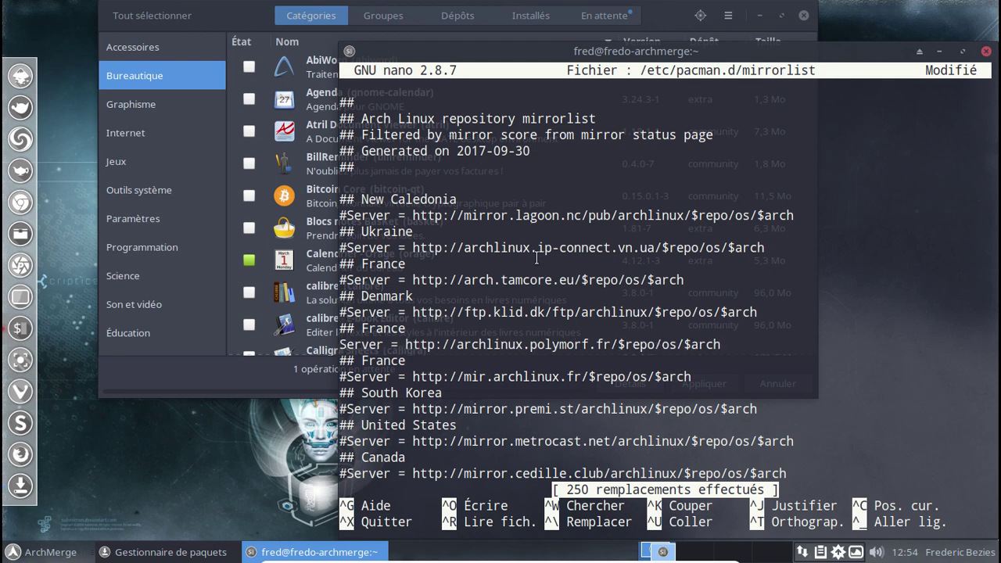
# Save the mirror list and force-resync the package databases with pacaur -Syy.
pyautogui.hotkey('ctrl', 'x')
pyautogui.press('o')
pyautogui.press('Return')
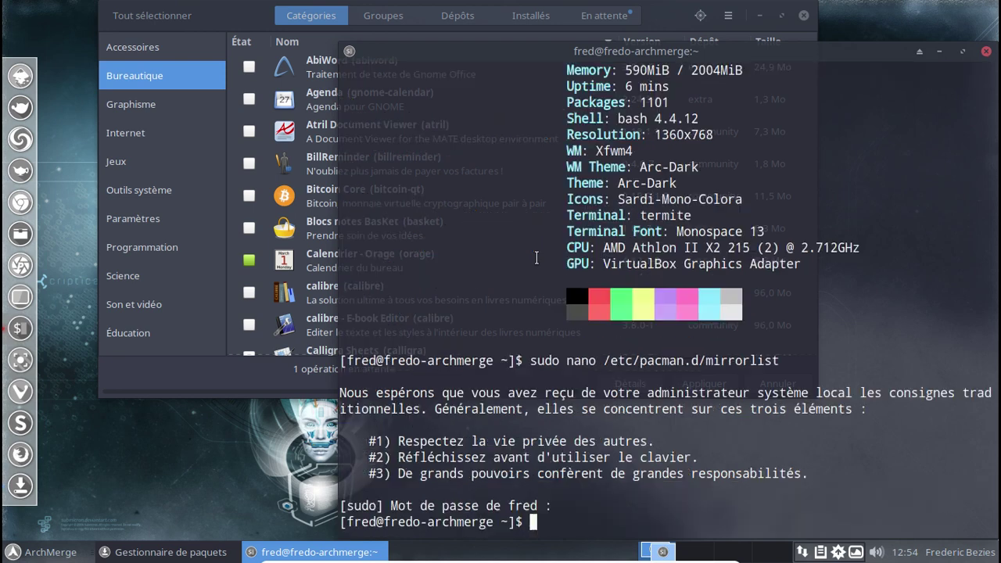
pyautogui.write('pacaur -Syy')
pyautogui.press('Return')
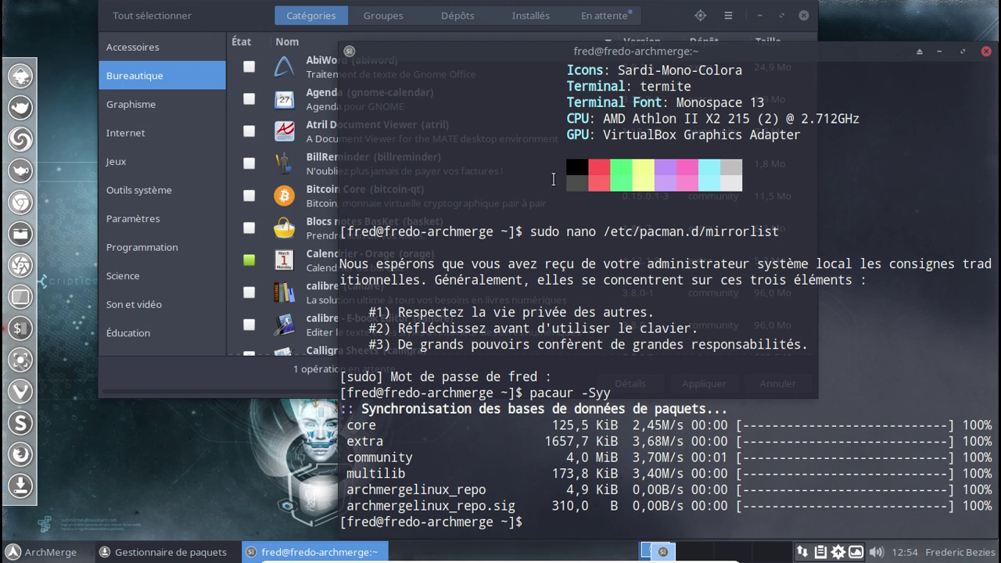
# Close the terminal, retry then cancel Pamac's pending libreoffice-fresh installation, and close Pamac.
pyautogui.click(986, 51)
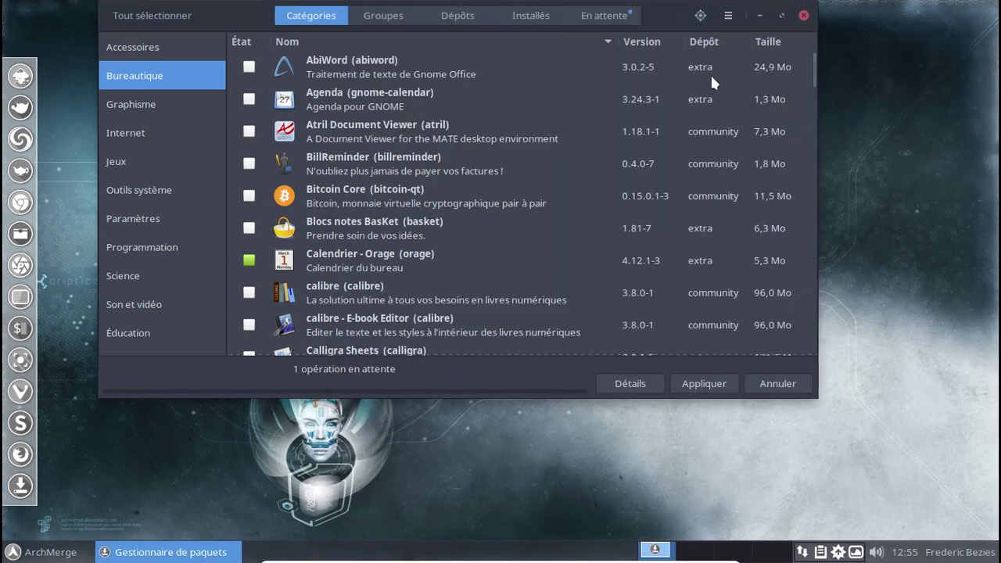
pyautogui.click(612, 19)
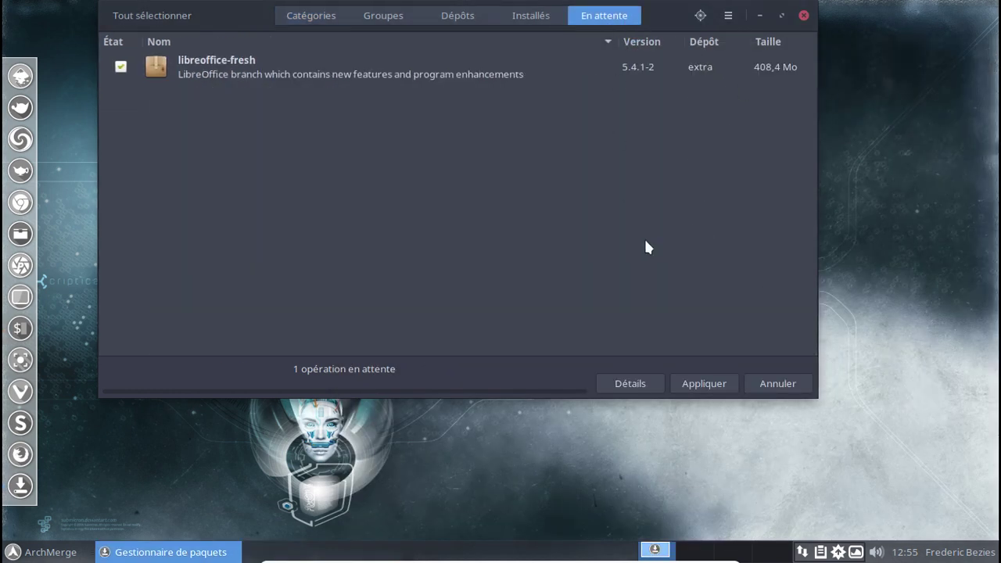
pyautogui.click(681, 381)
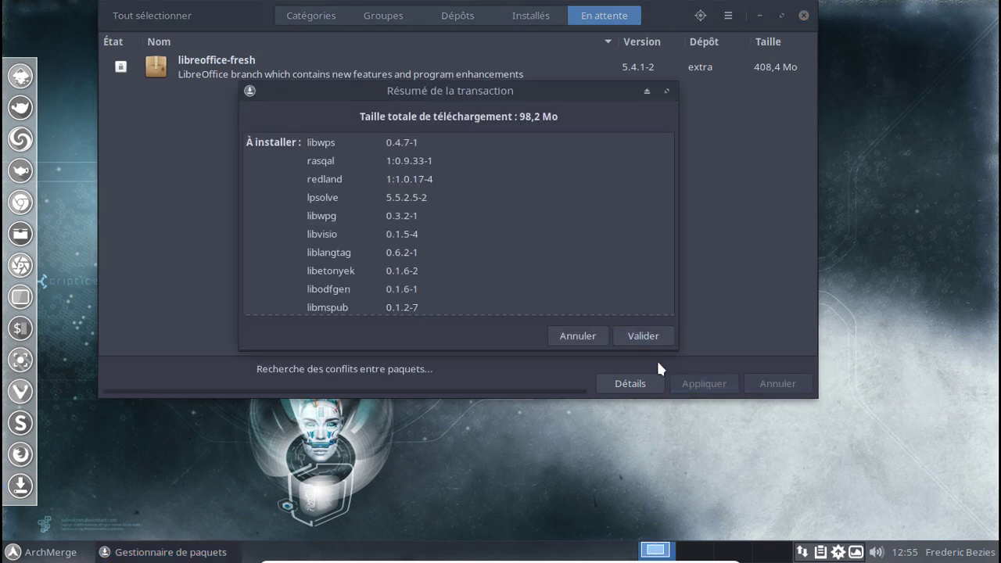
pyautogui.scroll(-3, 648, 222)
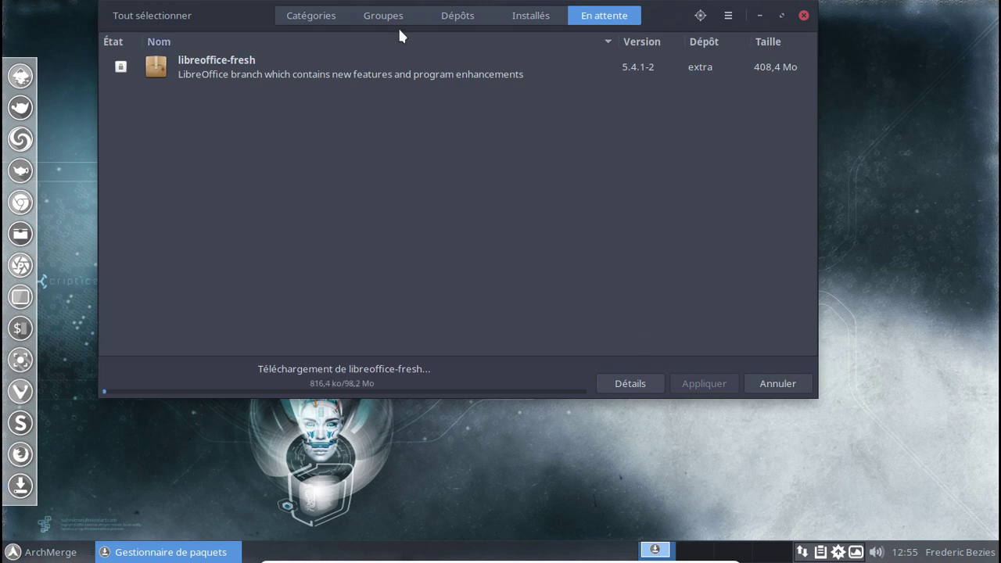
pyautogui.click(631, 383)
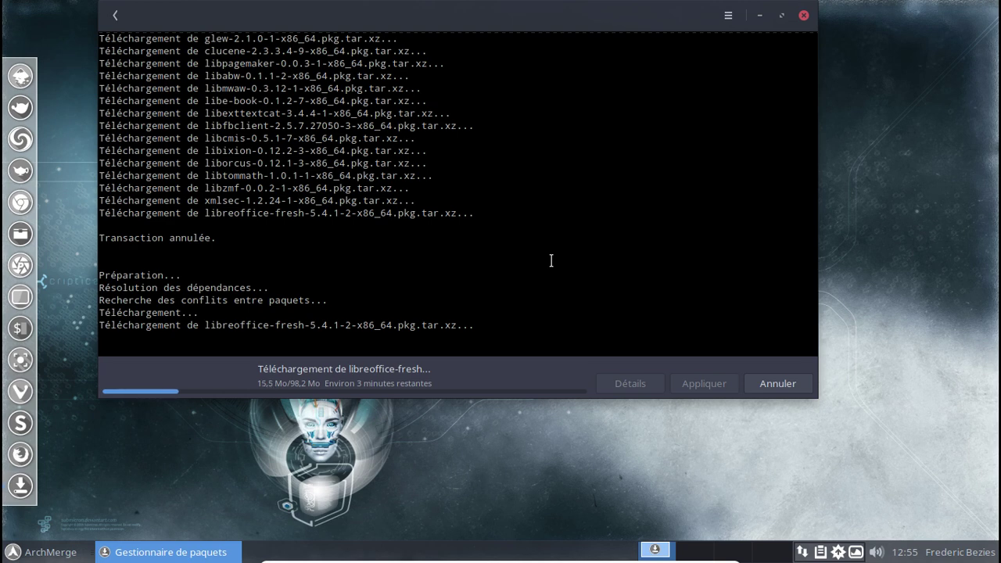
pyautogui.click(796, 385)
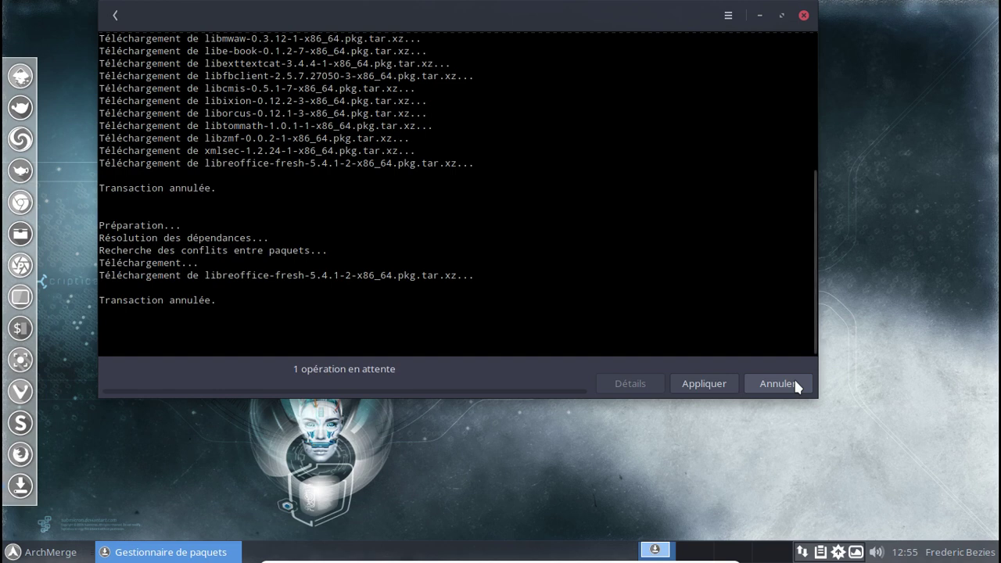
pyautogui.click(804, 16)
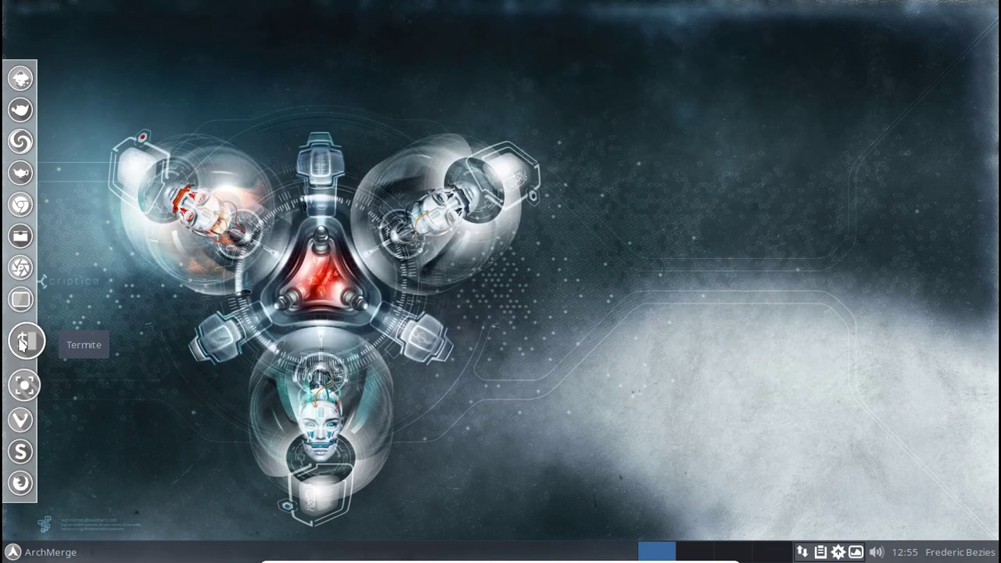
# Run pacaur -Syuu in a new Termite window and install the krb5 and libinput updates.
pyautogui.click(22, 344)
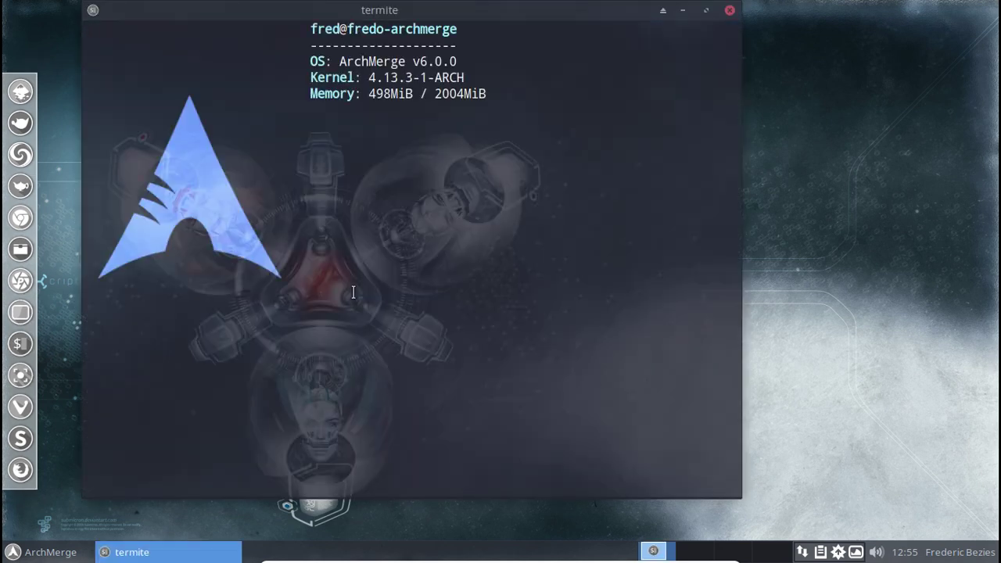
pyautogui.write('pac')
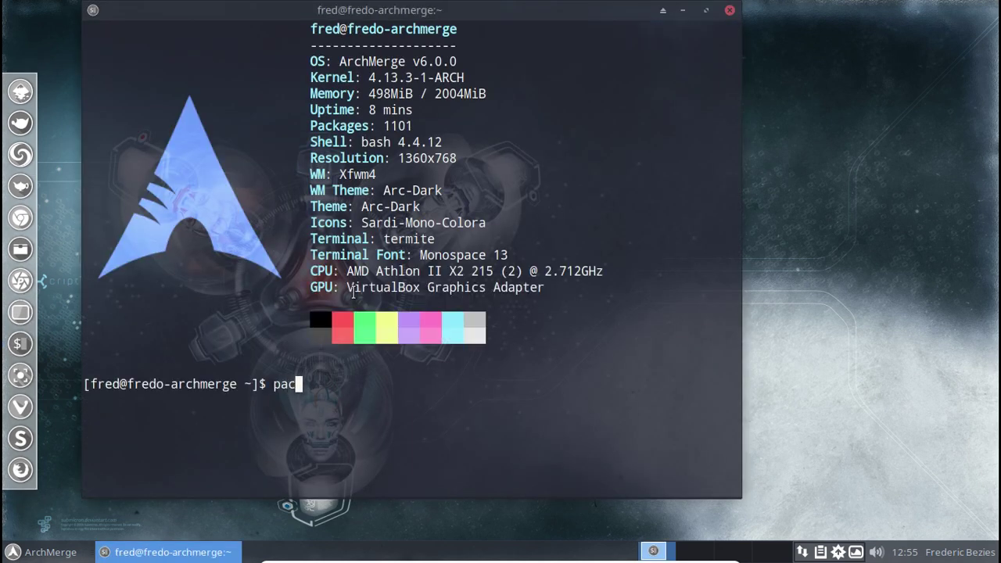
pyautogui.write('aur -Syyuu')
pyautogui.press('Return')
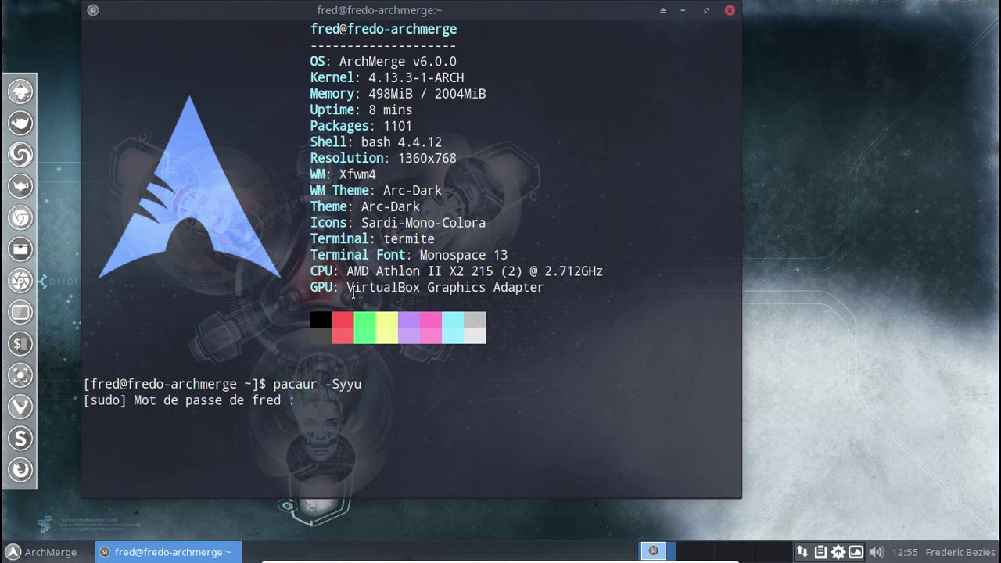
pyautogui.press('Return')
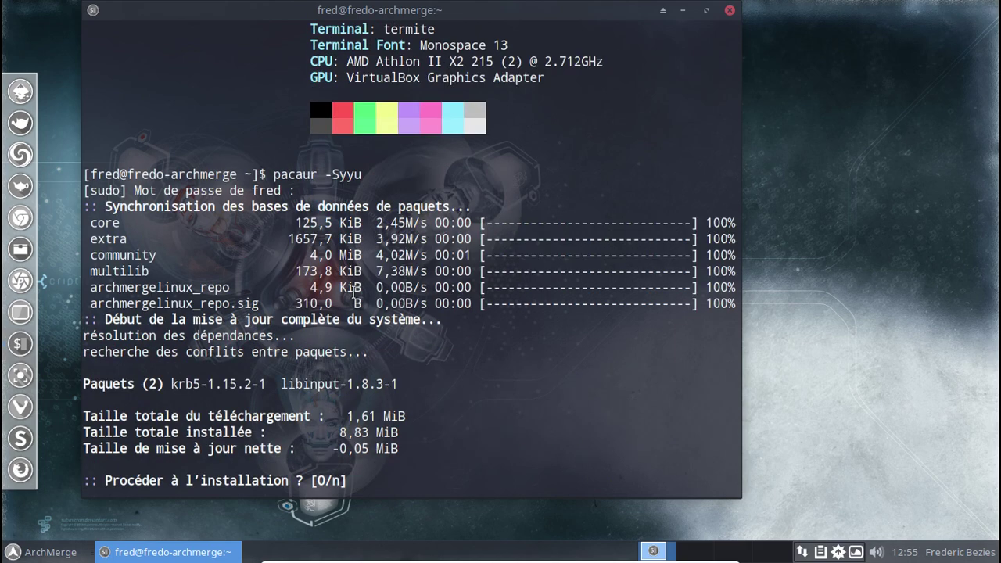
pyautogui.press('Return')
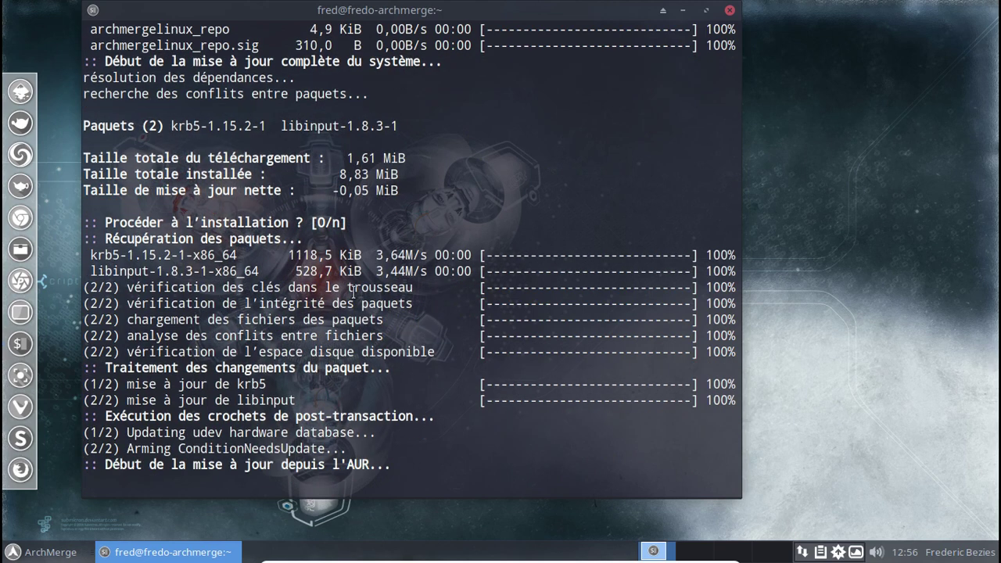
pyautogui.press('Up')
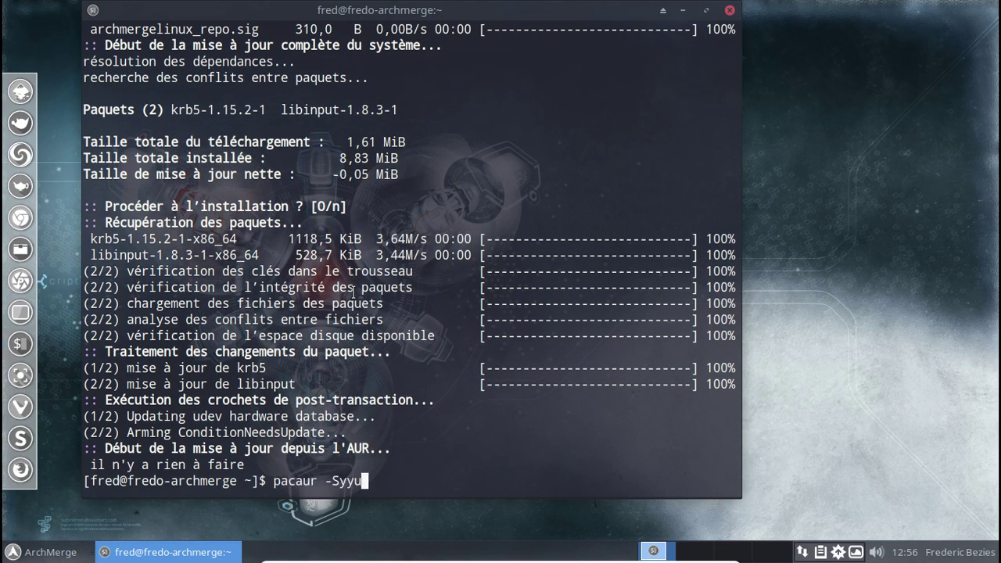
pyautogui.press('BackSpace')
pyautogui.press('BackSpace')
# Install libreoffice-fresh-fr with pacaur -S, accepting all 26 packages.
pyautogui.write('libreofi=')
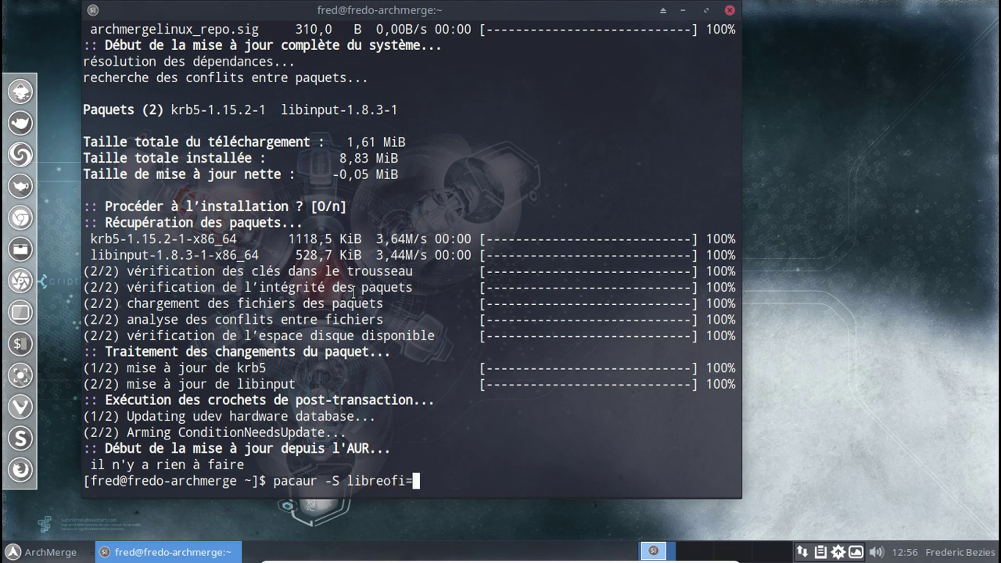
pyautogui.press('BackSpace')
pyautogui.write('fice-fresh-frt')
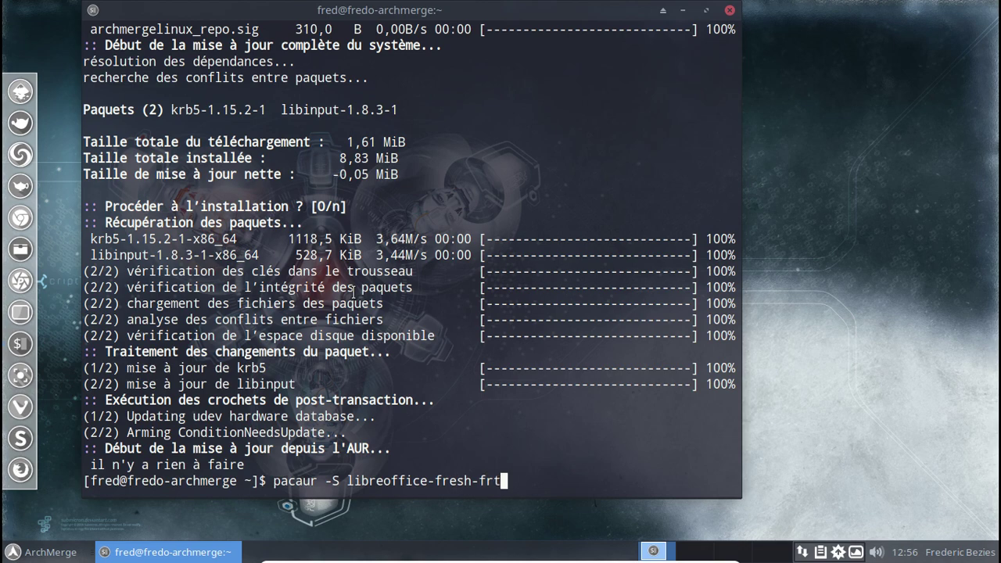
pyautogui.press('Return')
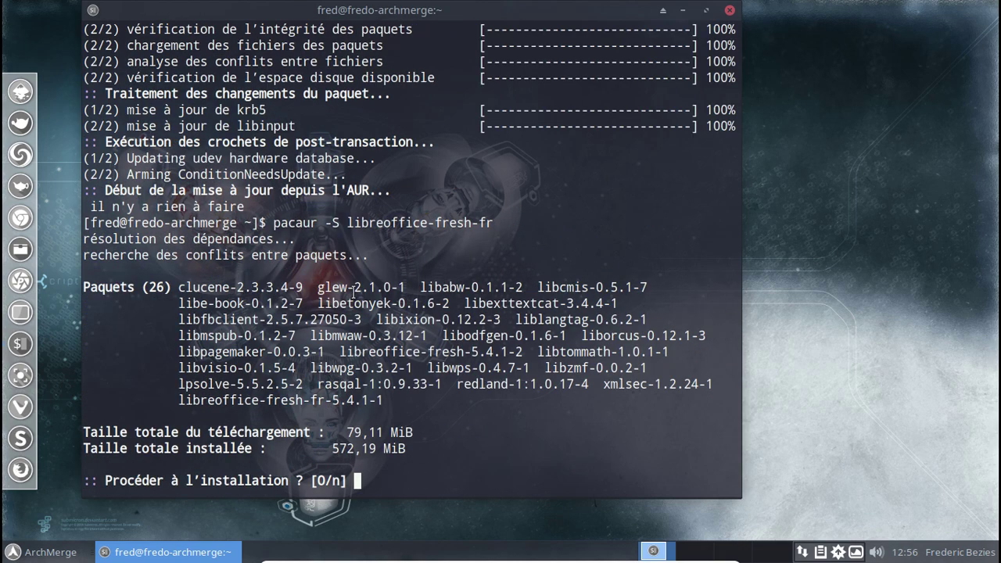
pyautogui.press('Return')
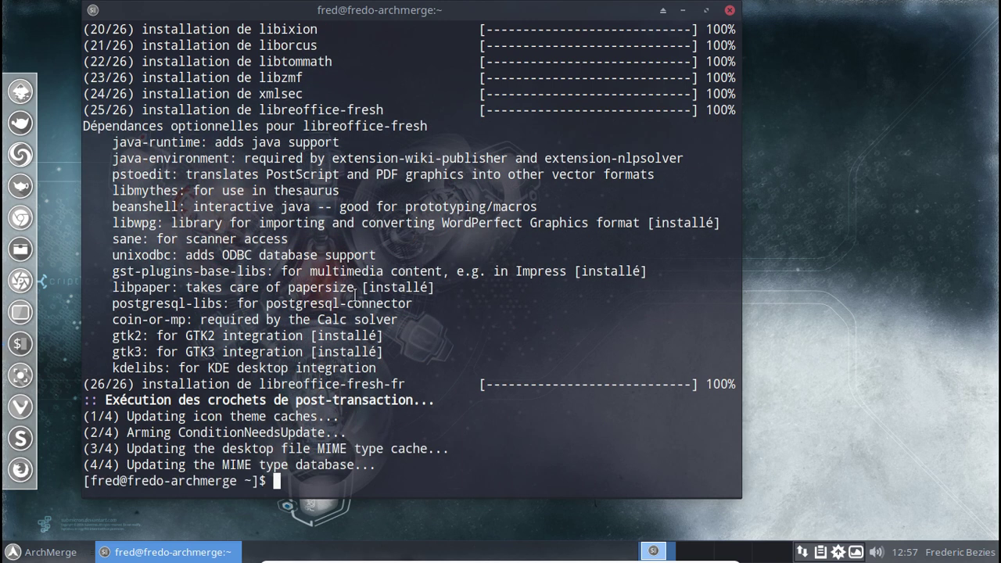
# Open Pamac from the tray and search its packages for Firefox.
pyautogui.rightClick(838, 554)
pyautogui.click(882, 509)
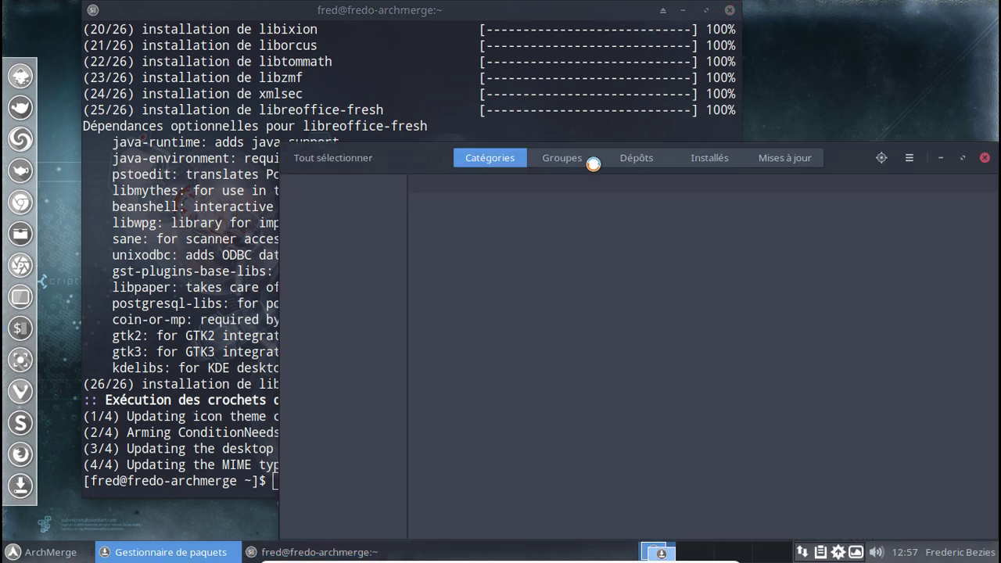
pyautogui.moveTo(416, 153); pyautogui.dragTo(334, 117)
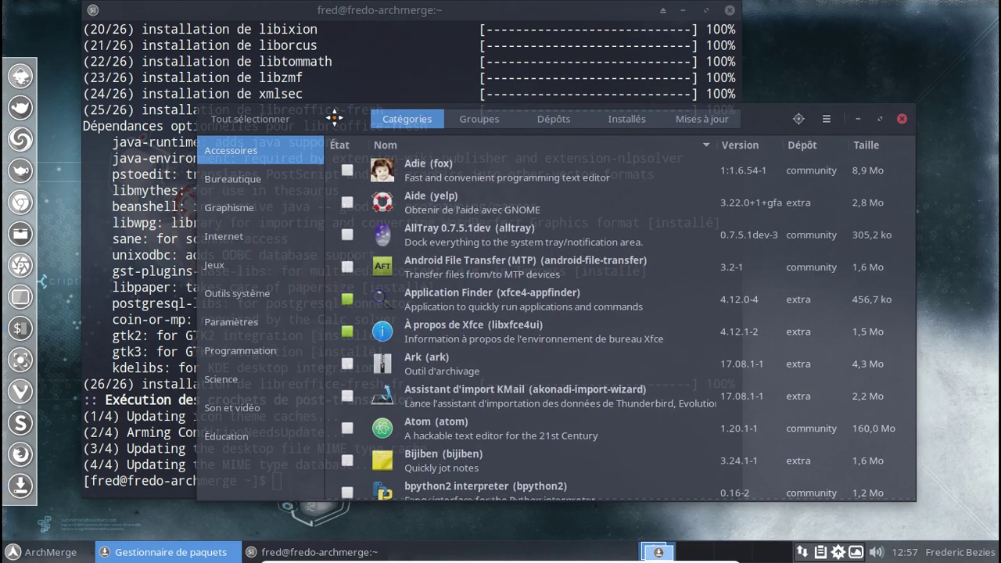
pyautogui.click(798, 119)
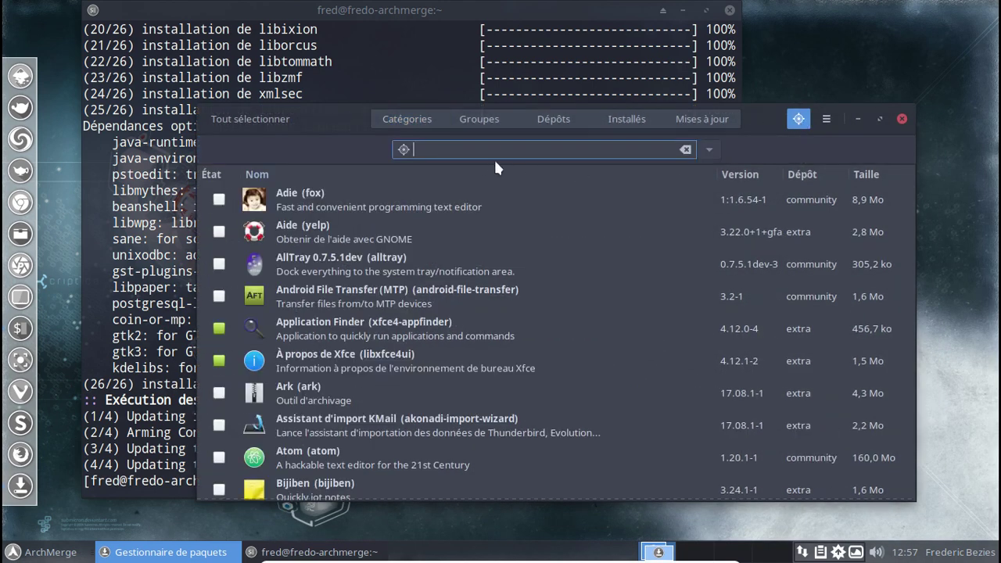
pyautogui.write('firefox')
pyautogui.press('BackSpace')
pyautogui.press('BackSpace')
pyautogui.press('BackSpace')
pyautogui.press('BackSpace')
pyautogui.press('BackSpace')
pyautogui.press('BackSpace')
pyautogui.write('irefo')
pyautogui.press('BackSpace')
pyautogui.press('BackSpace')
pyautogui.press('BackSpace')
pyautogui.press('BackSpace')
pyautogui.press('BackSpace')
pyautogui.write('irefopx')
pyautogui.scroll(-3, 547, 207)
pyautogui.scroll(-10, 580, 213)
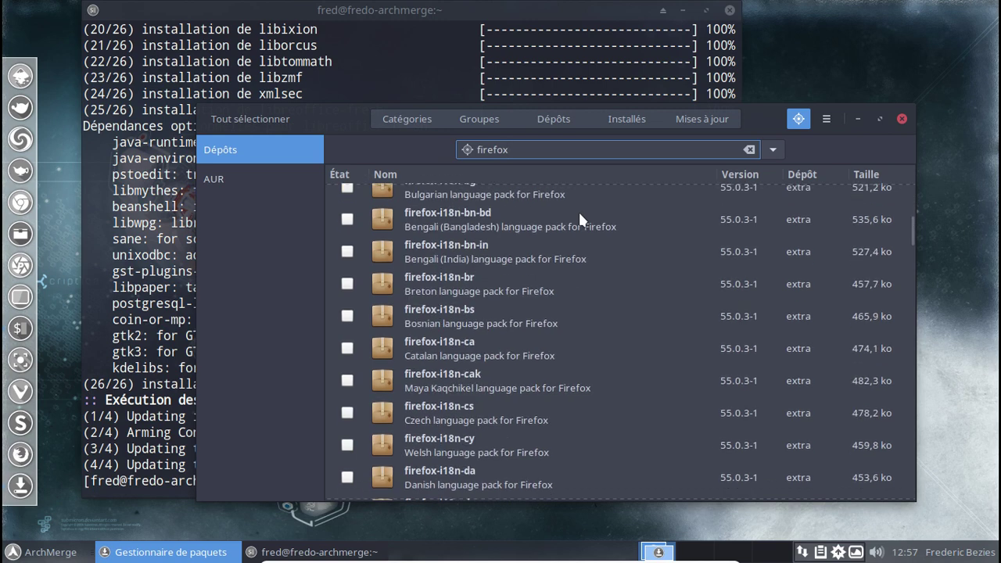
pyautogui.scroll(-5, 580, 219)
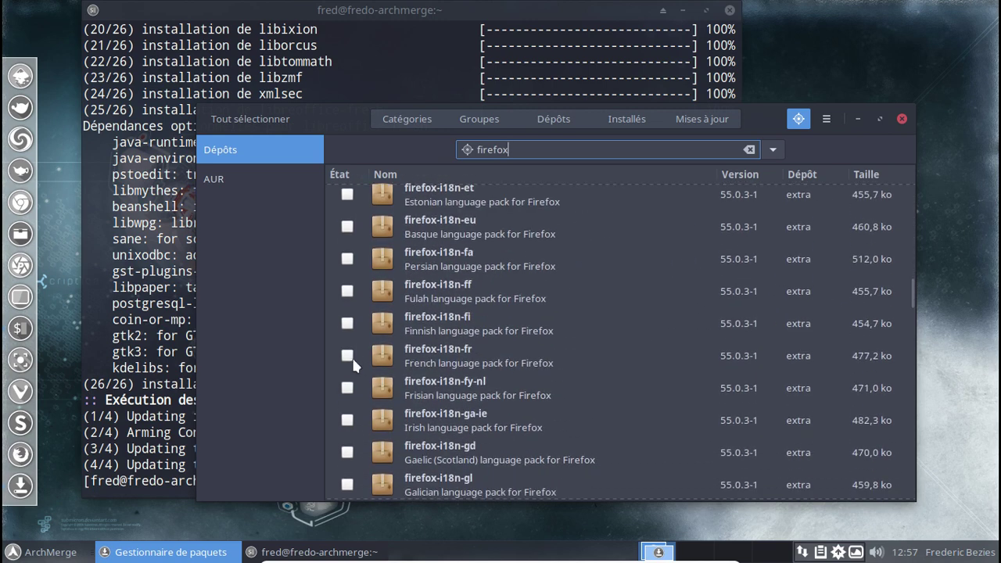
# Mark firefox-i18n-fr, apply and authorise the installation with the password, then close Pamac.
pyautogui.click(347, 355)
pyautogui.click(798, 486)
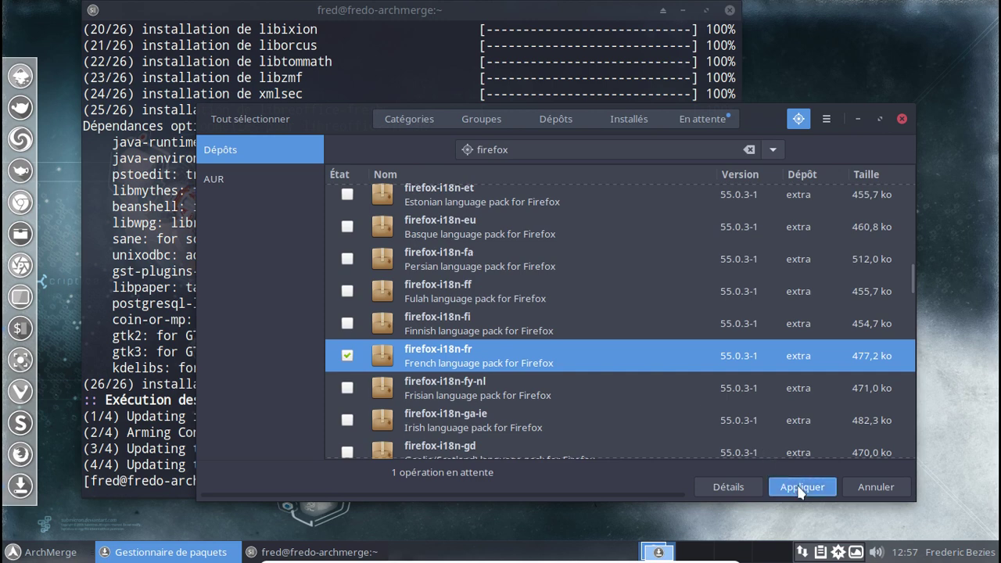
pyautogui.click(745, 438)
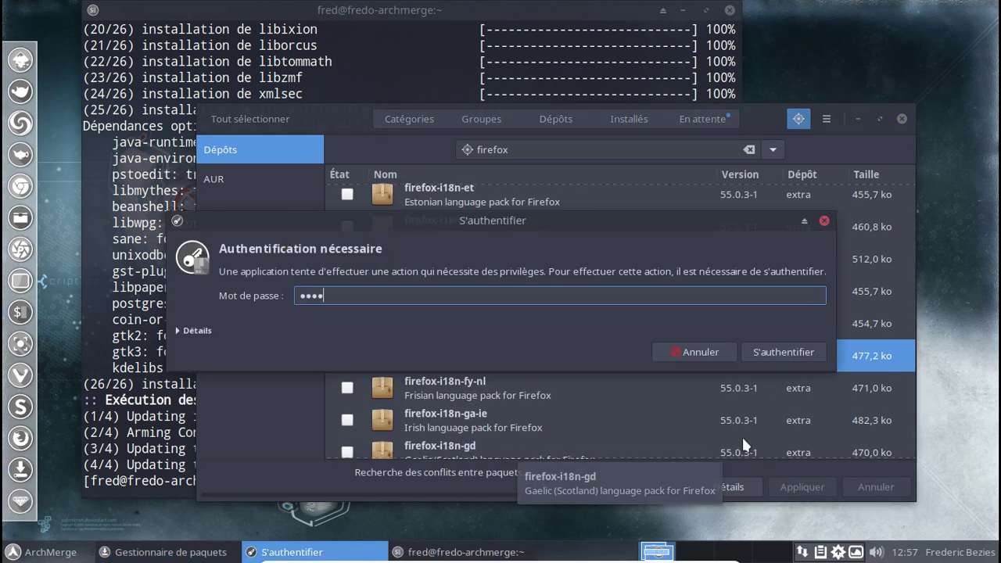
pyautogui.write('•••••')
pyautogui.press('Return')
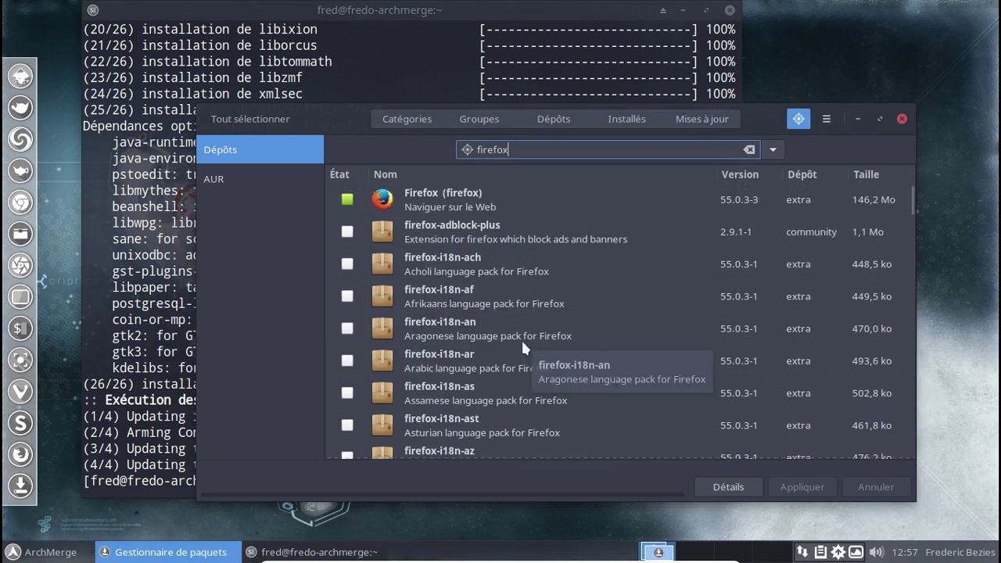
pyautogui.click(901, 118)
# Close the terminal and launch LibreOffice Writer from the Whisker menu's Bureautique category.
pyautogui.click(729, 10)
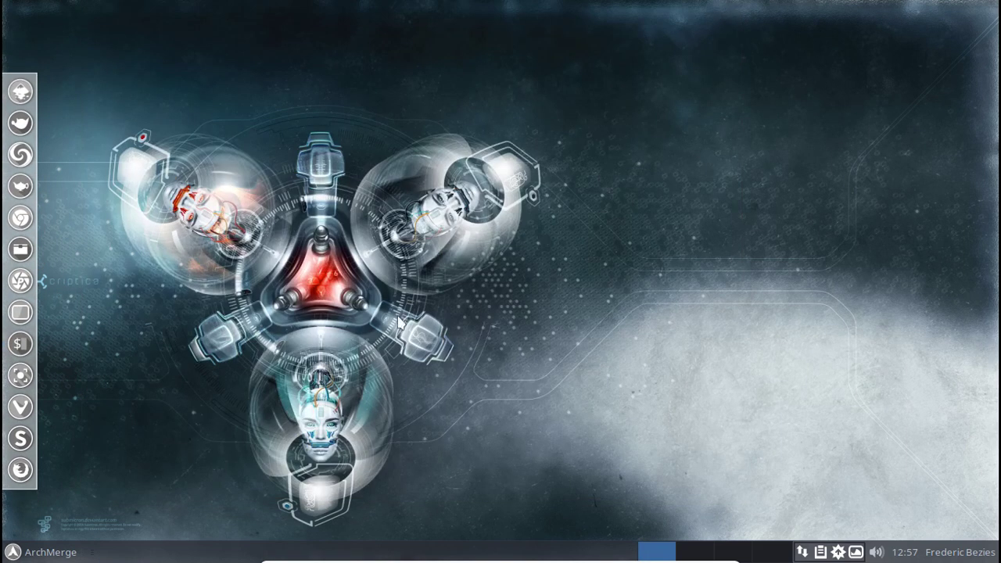
pyautogui.click(64, 552)
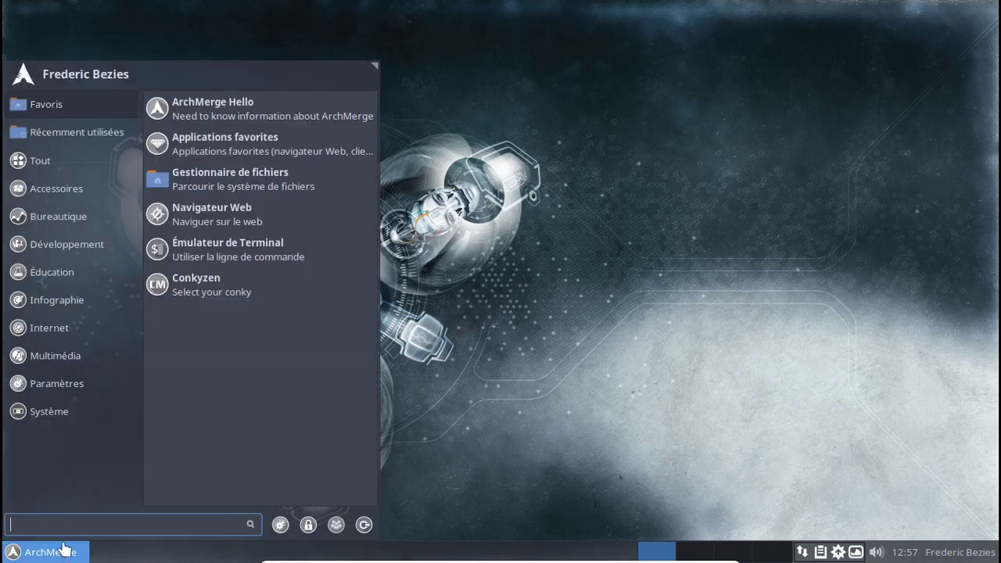
pyautogui.moveTo(69, 219)
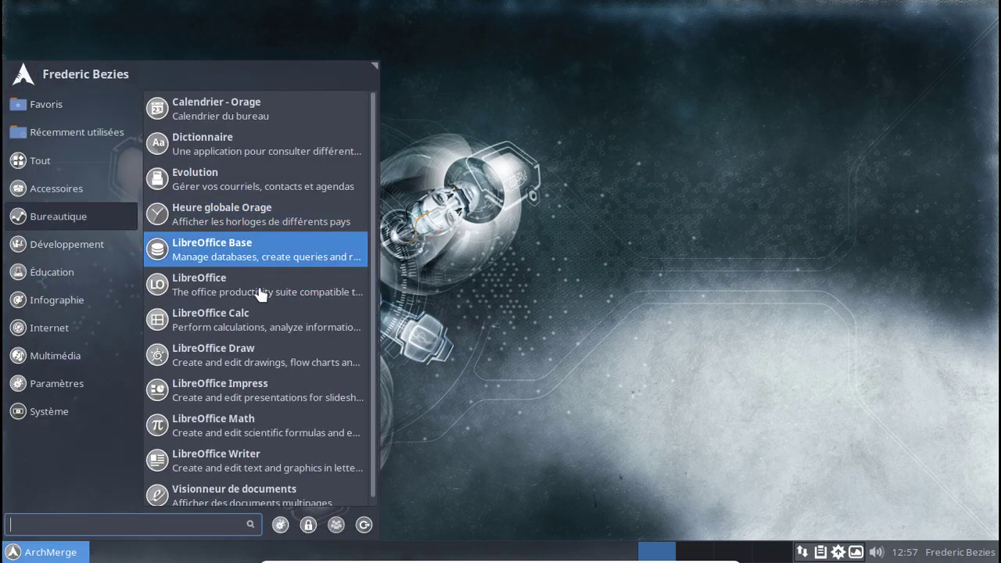
pyautogui.click(266, 453)
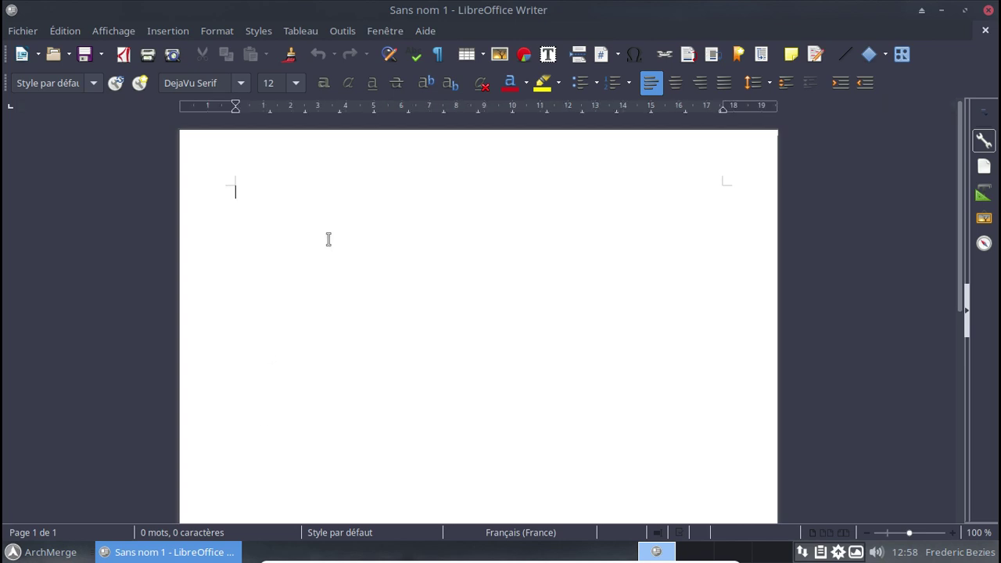
# Close the blank Writer document window.
pyautogui.click(985, 9)
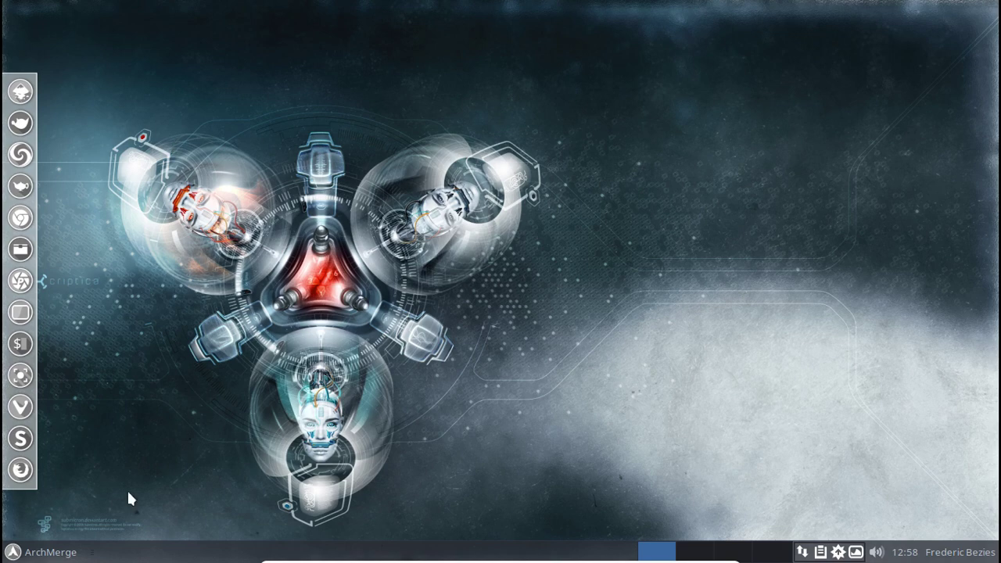
# Log out of the Xfce session from the Whisker menu with Déconnexion.
pyautogui.click(20, 551)
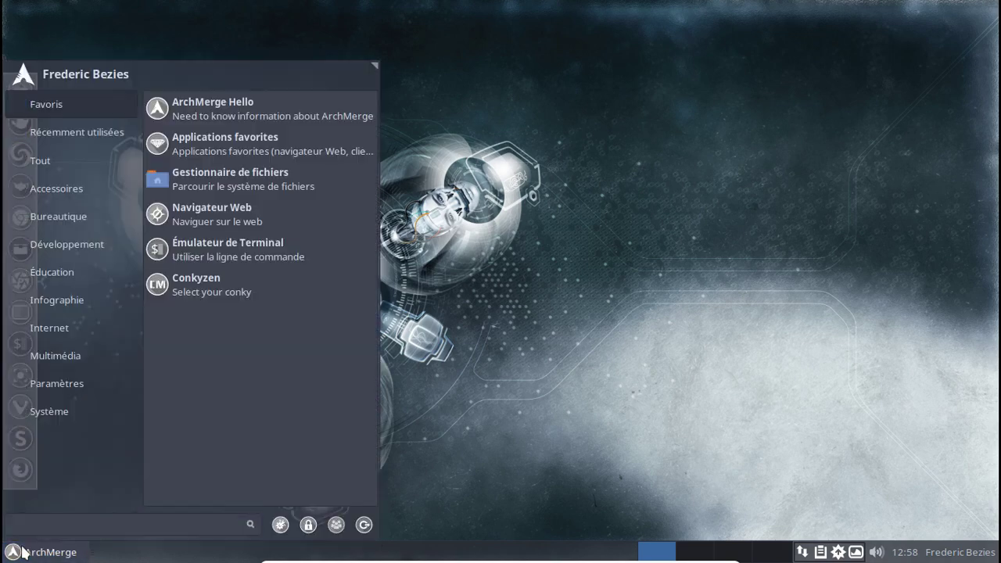
pyautogui.click(363, 525)
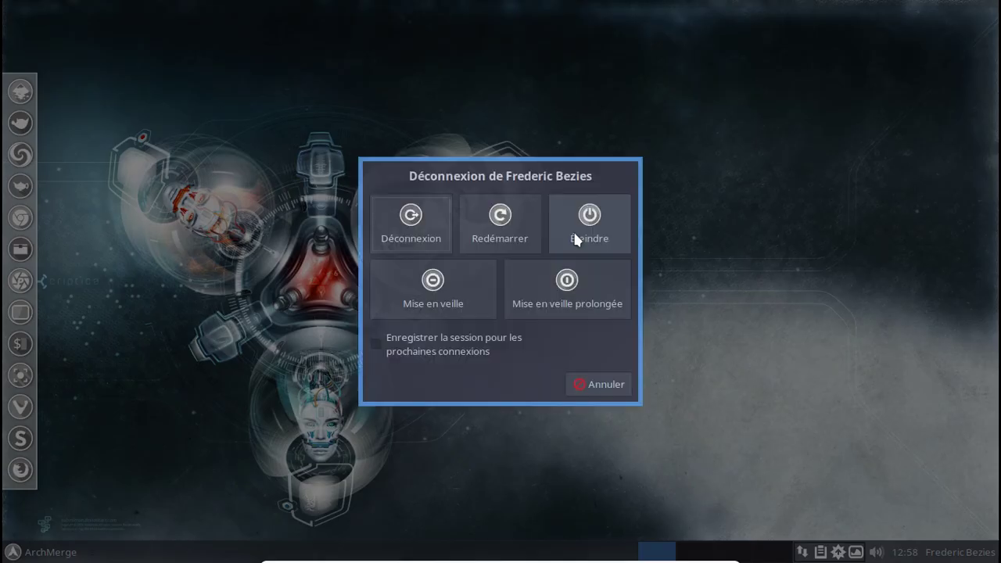
pyautogui.click(437, 222)
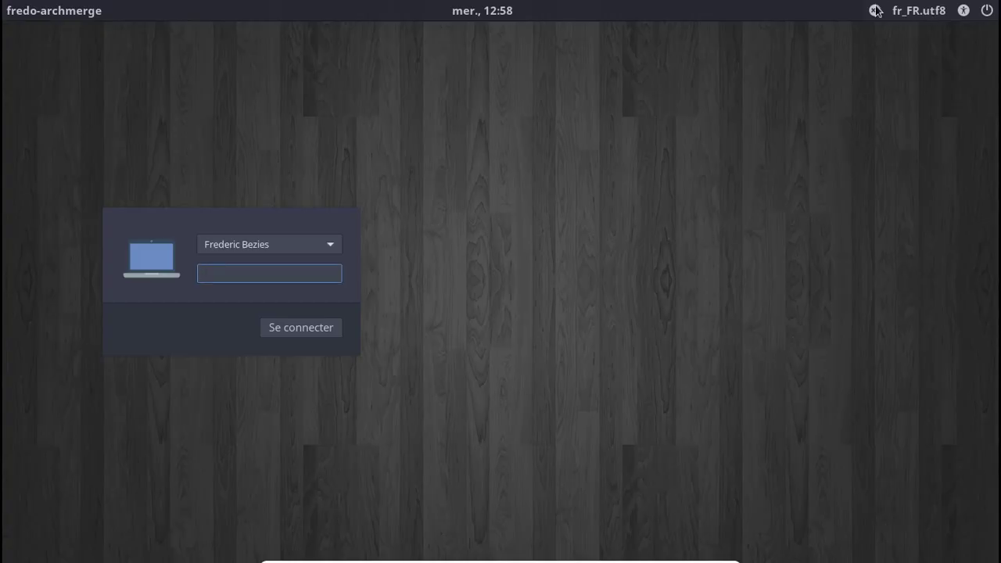
# Select the Openbox session in LightDM and log in with the password.
pyautogui.click(876, 10)
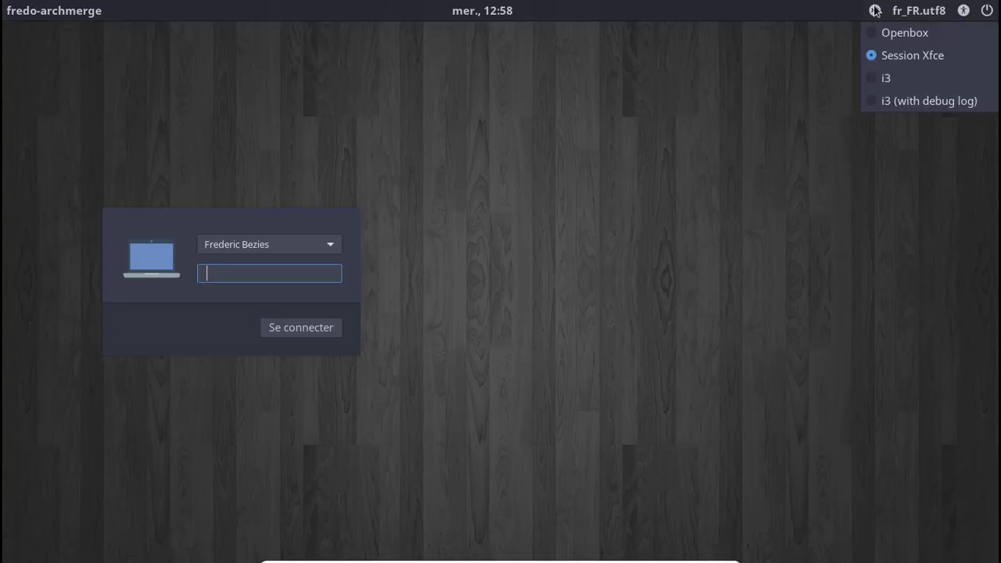
pyautogui.click(877, 32)
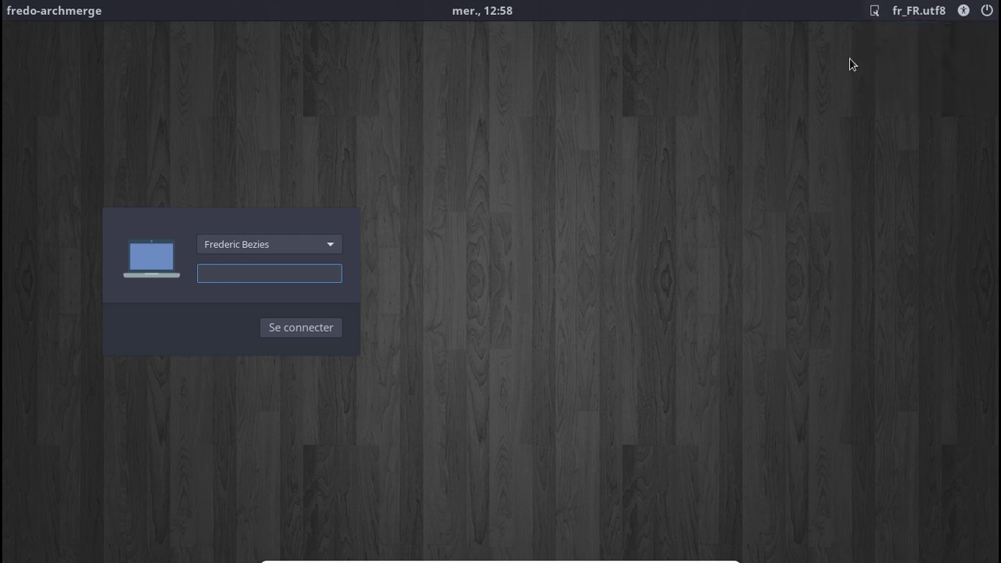
pyautogui.write('********')
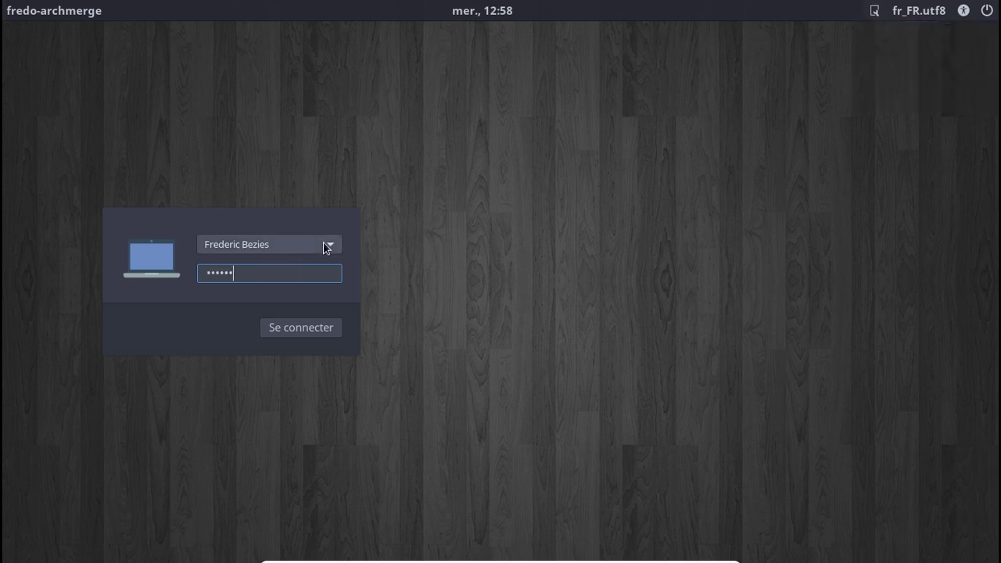
pyautogui.press('Return')
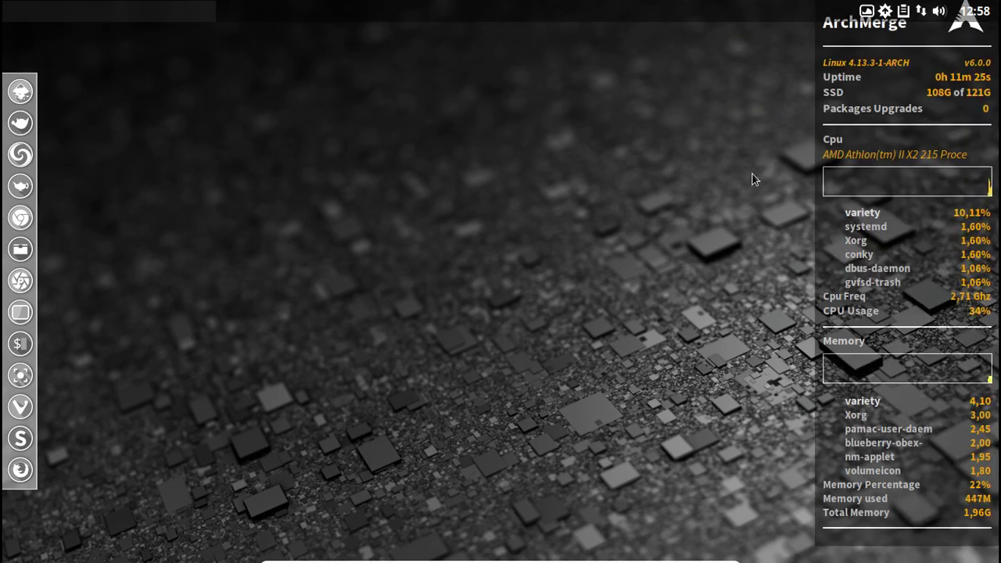
# Browse the Openbox desktop menu's application submenus, including Multimedia, then close it.
pyautogui.rightClick(302, 66)
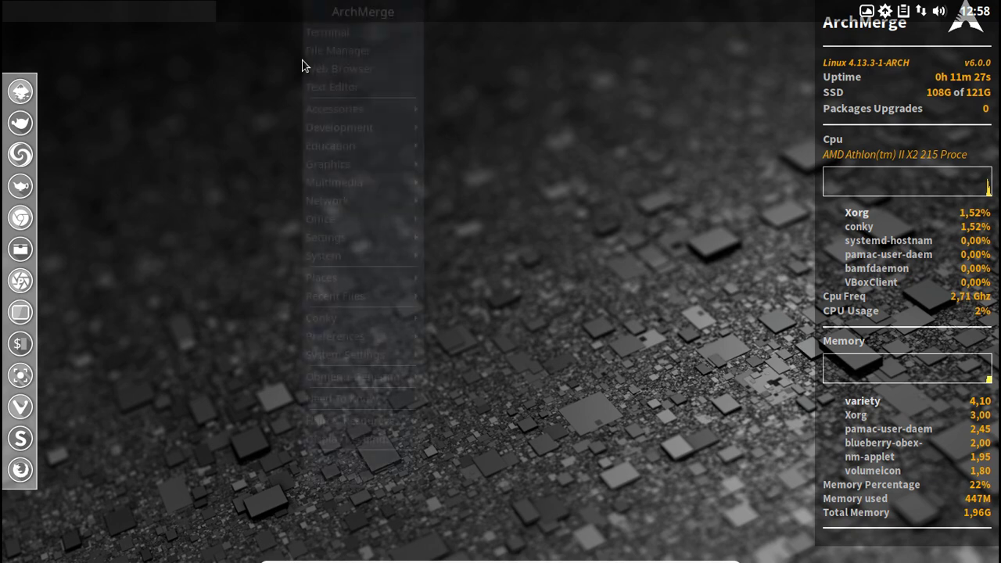
pyautogui.moveTo(367, 161)
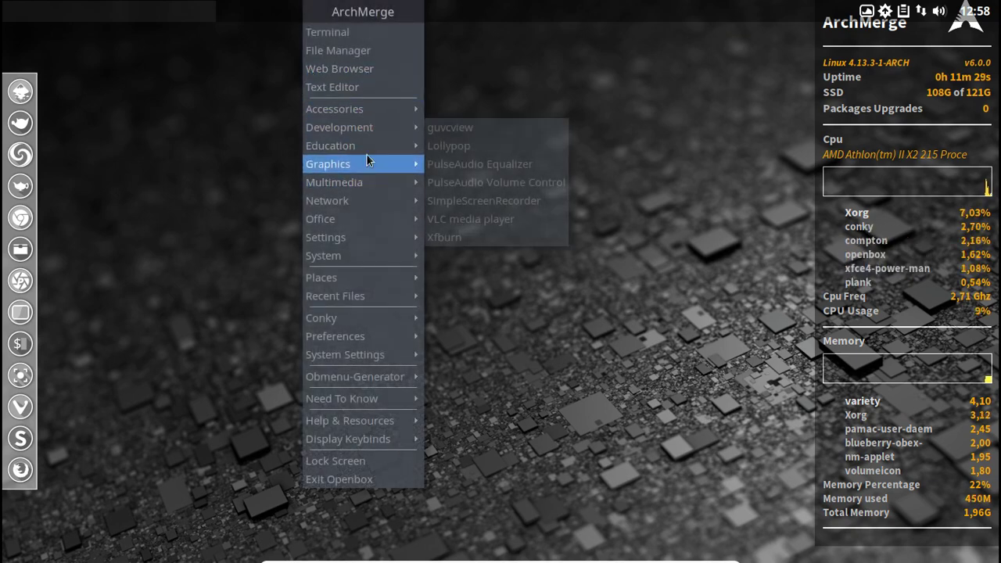
pyautogui.moveTo(369, 246)
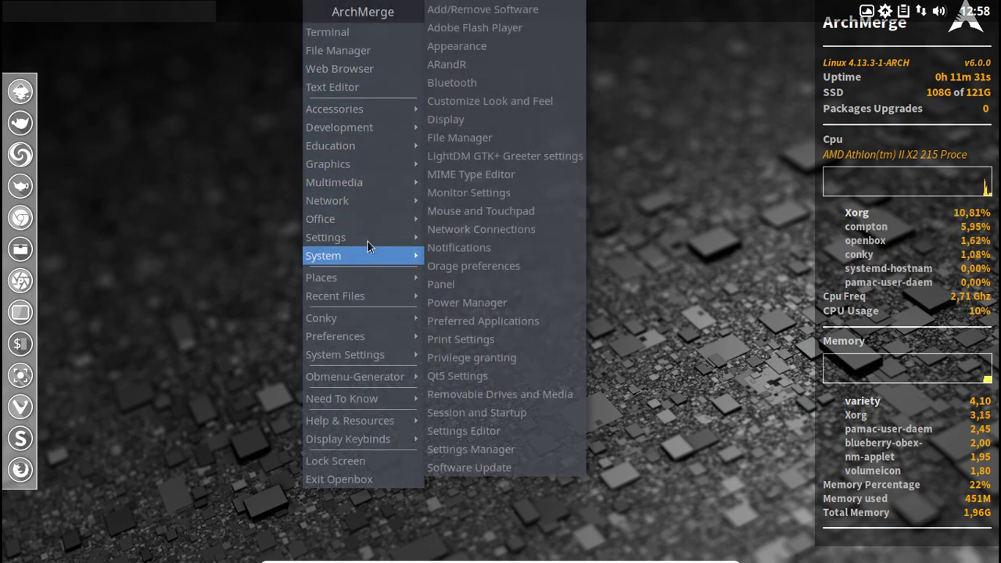
pyautogui.moveTo(373, 219)
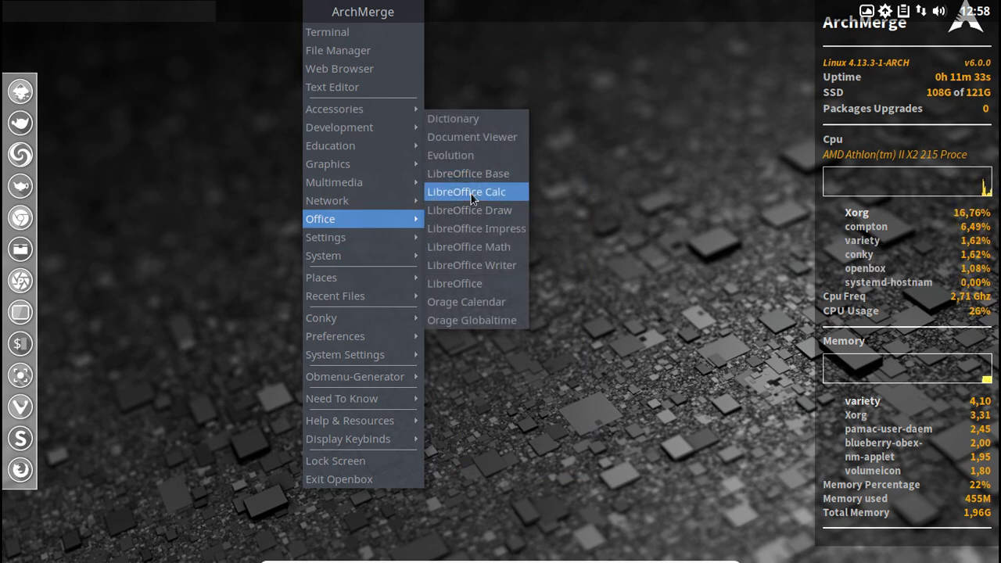
pyautogui.moveTo(376, 365)
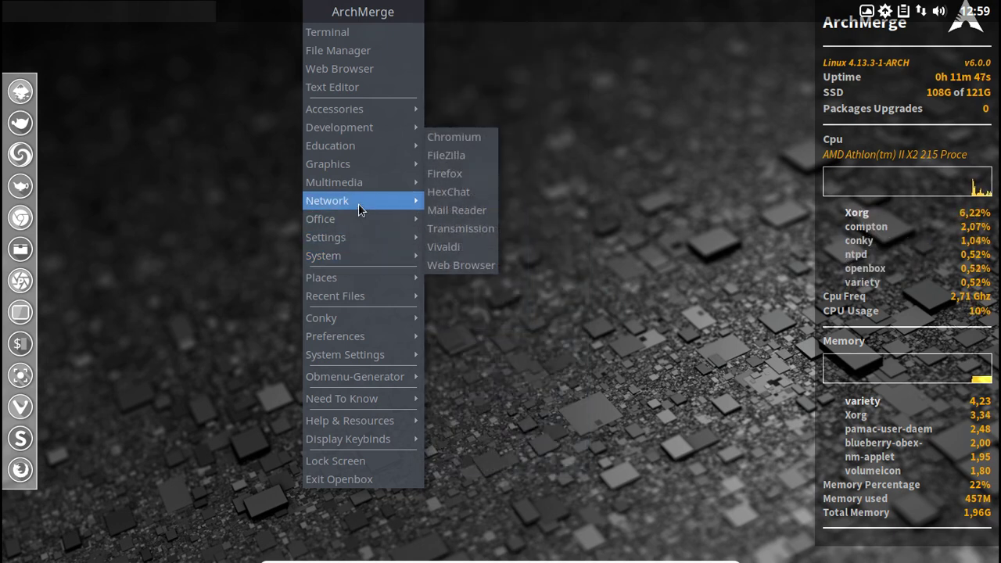
pyautogui.moveTo(401, 180)
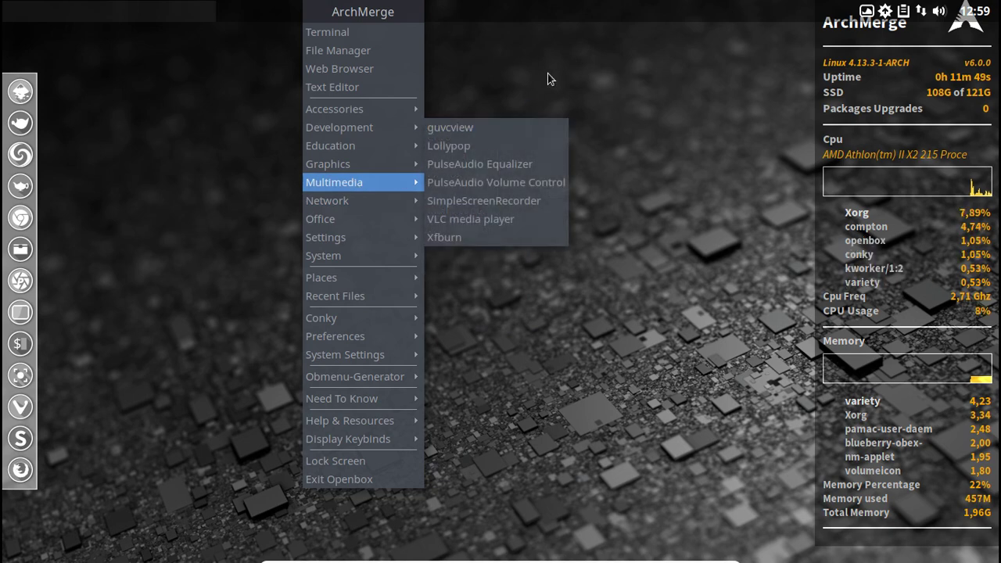
pyautogui.click(550, 79)
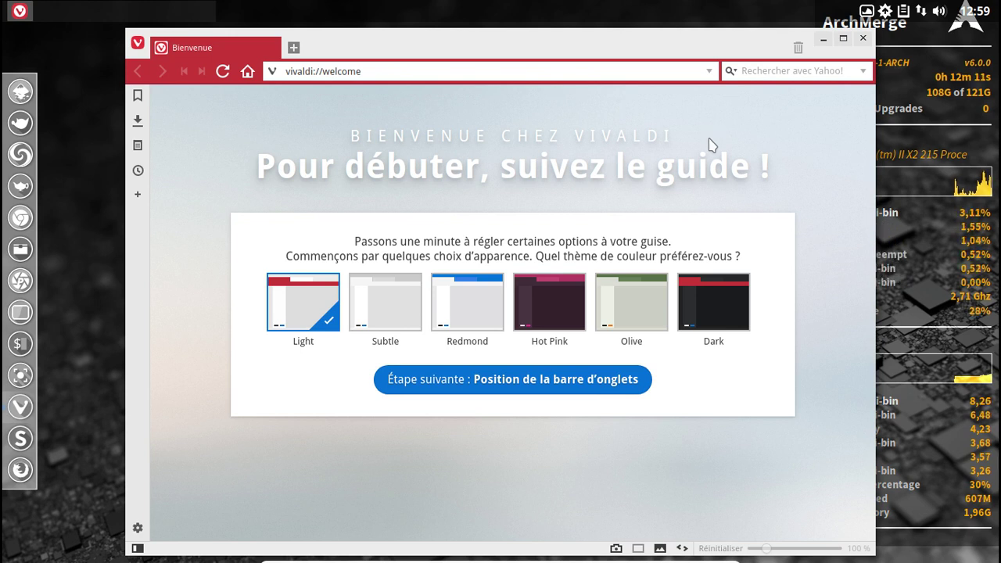
# Advance Vivaldi's welcome guide through tab bar, Speed Dial background and contact steps, then close it.
pyautogui.click(516, 381)
pyautogui.click(516, 383)
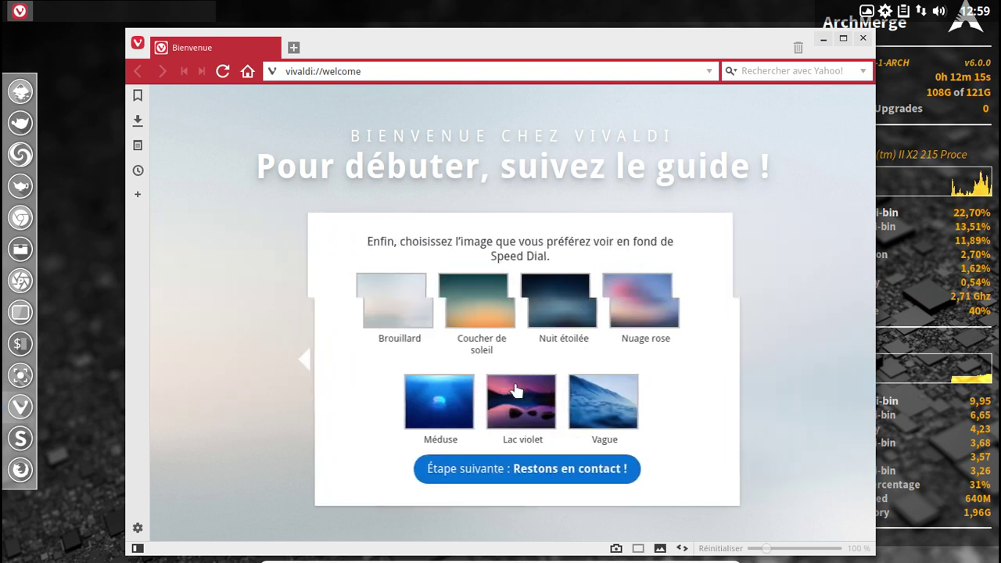
pyautogui.click(505, 473)
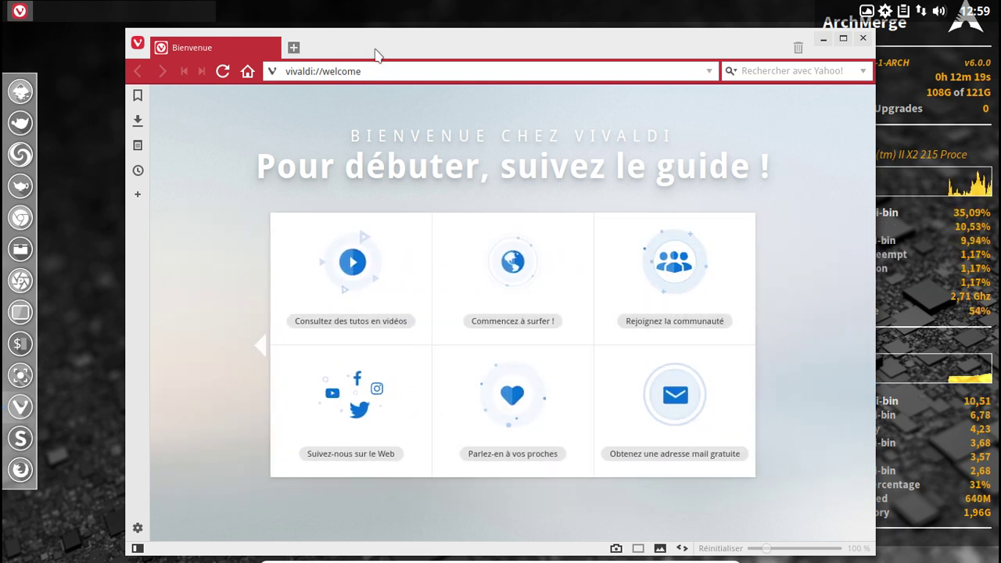
pyautogui.click(861, 45)
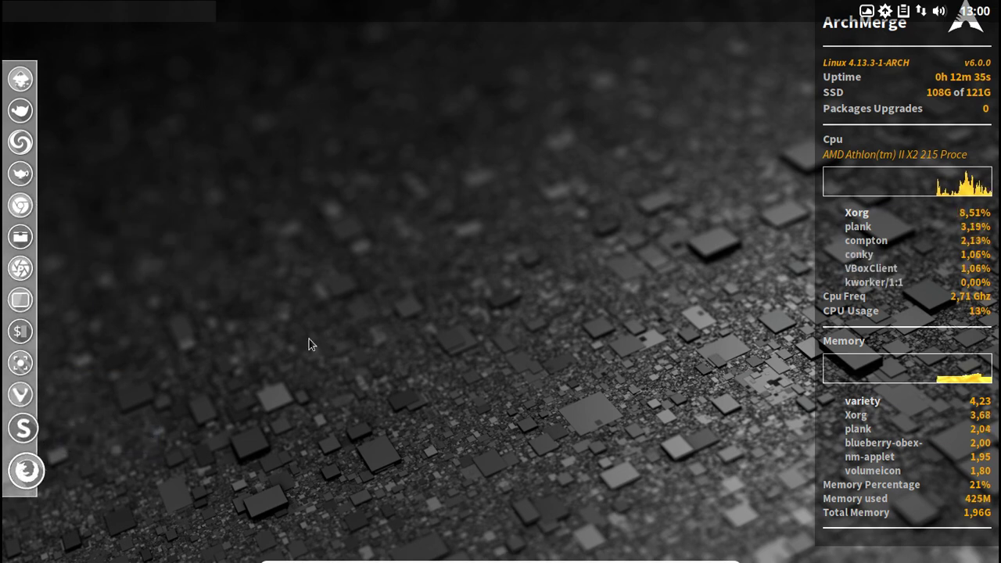
# Start Redshift from the desktop menu, then close it from its tray icon.
pyautogui.rightClick(287, 82)
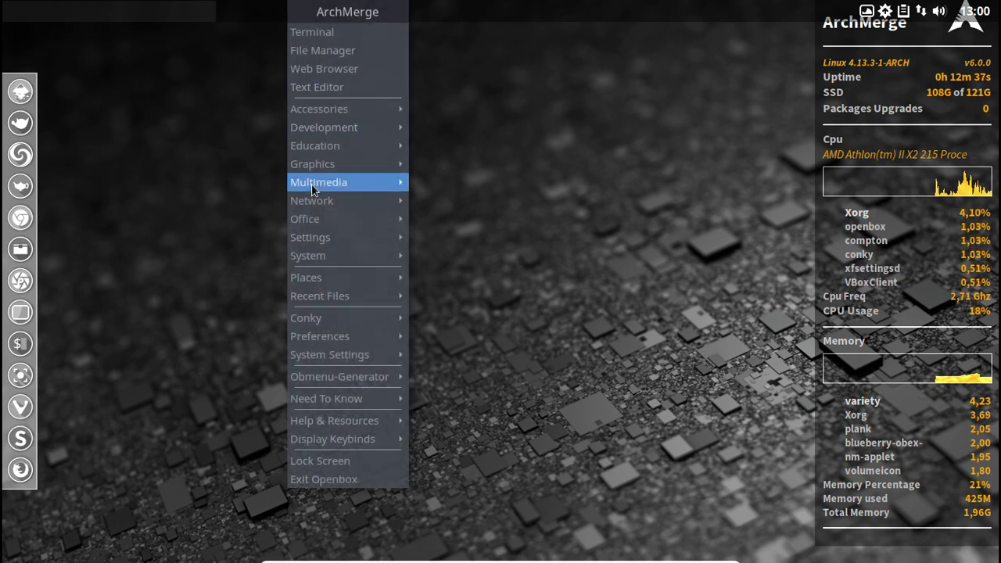
pyautogui.moveTo(322, 111)
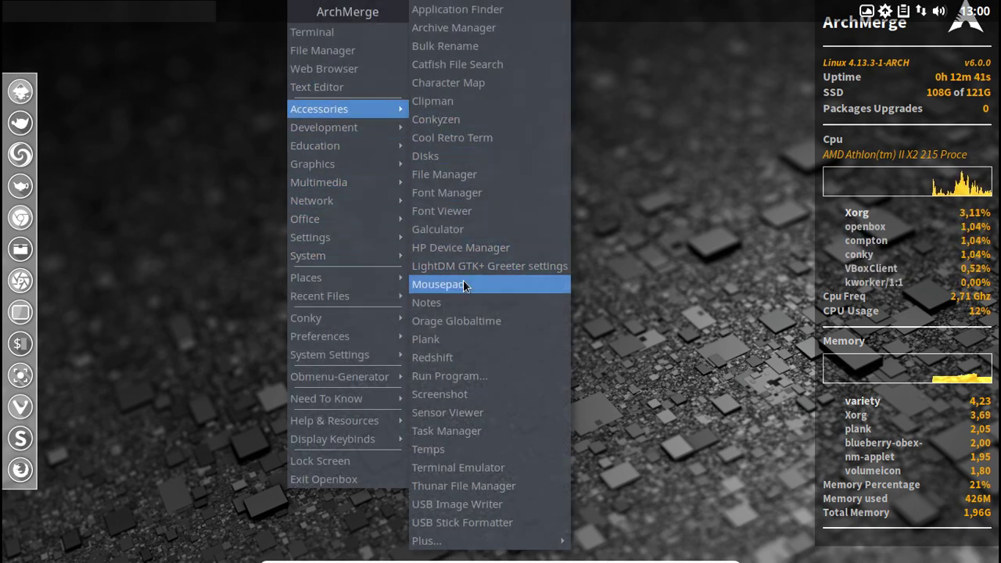
pyautogui.click(463, 358)
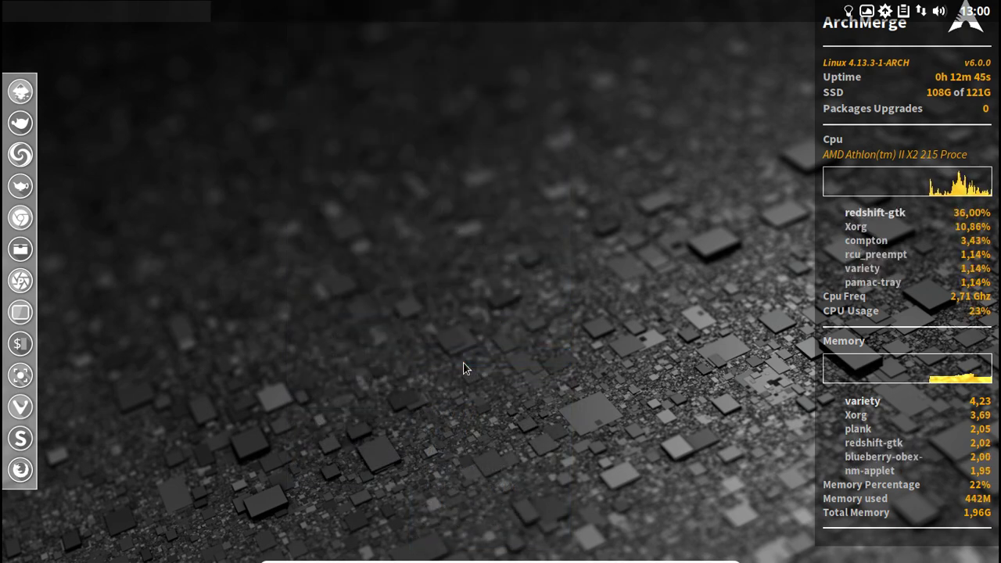
pyautogui.rightClick(849, 11)
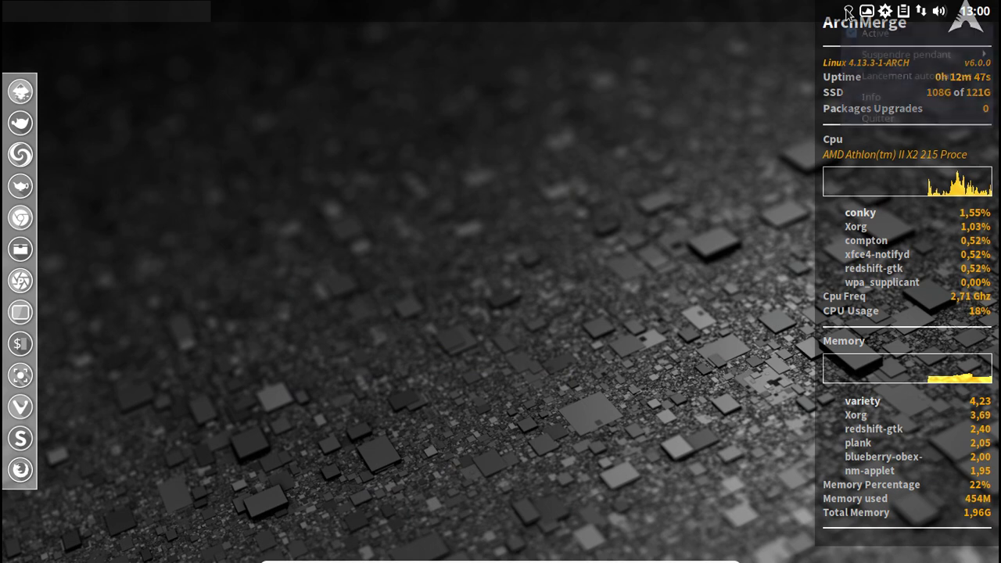
pyautogui.click(905, 76)
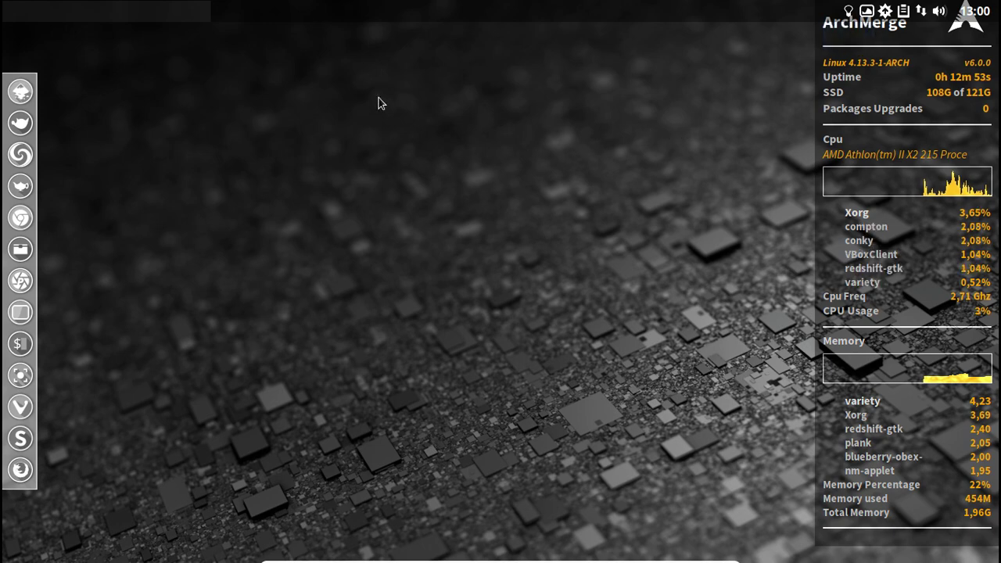
# Launch Lollypop from the Openbox menu's Multimedia section.
pyautogui.rightClick(347, 70)
pyautogui.moveTo(407, 374)
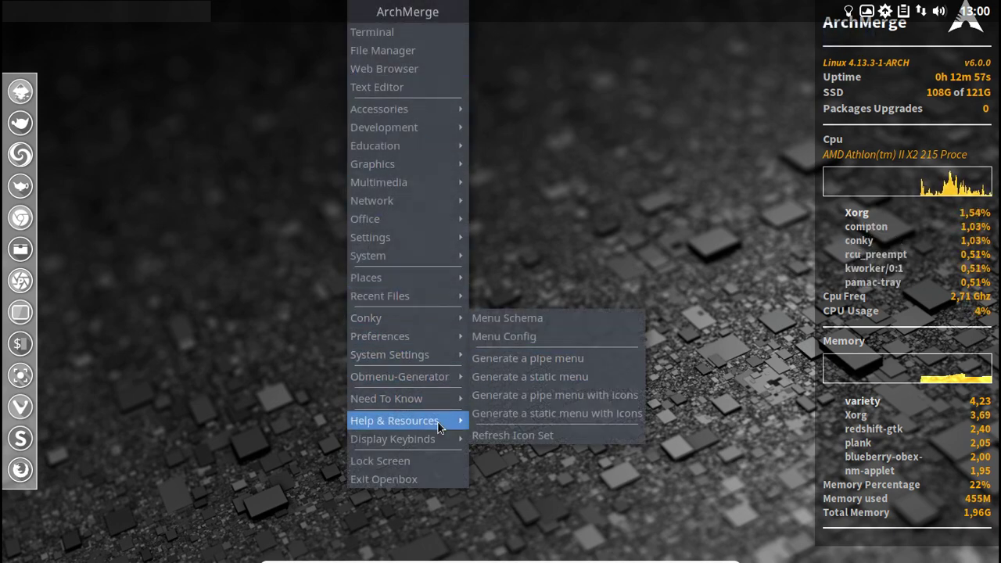
pyautogui.moveTo(440, 405)
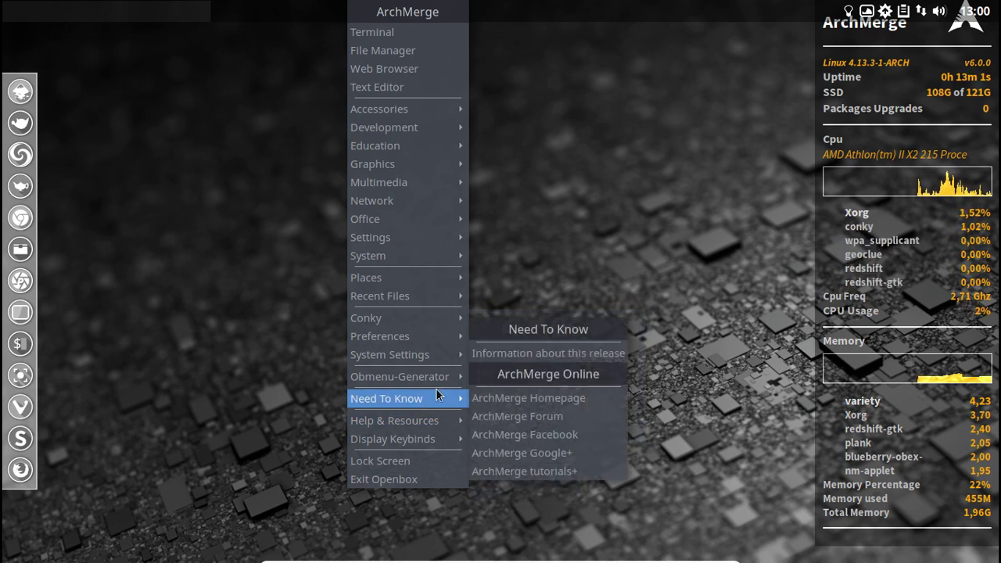
pyautogui.moveTo(426, 196)
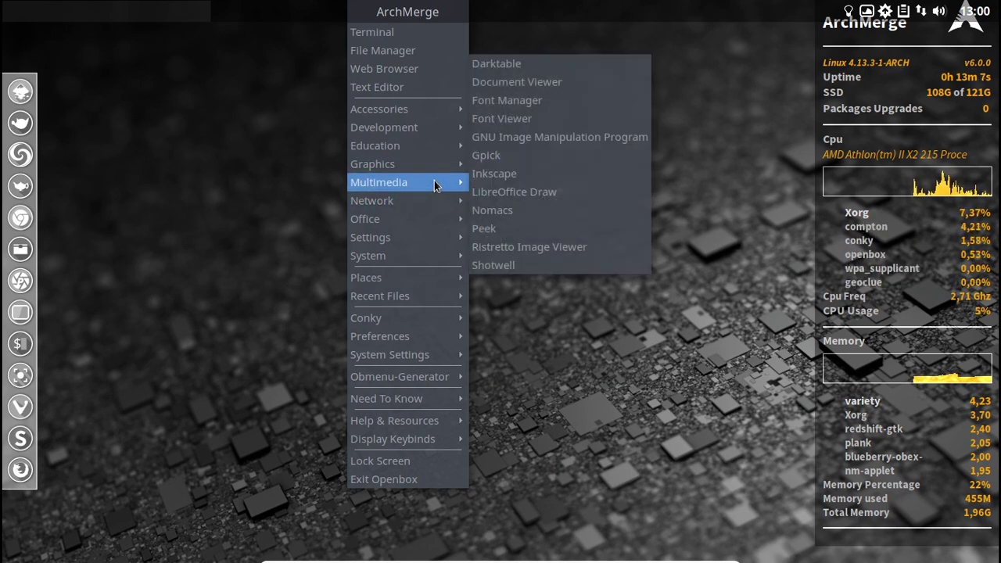
pyautogui.click(515, 147)
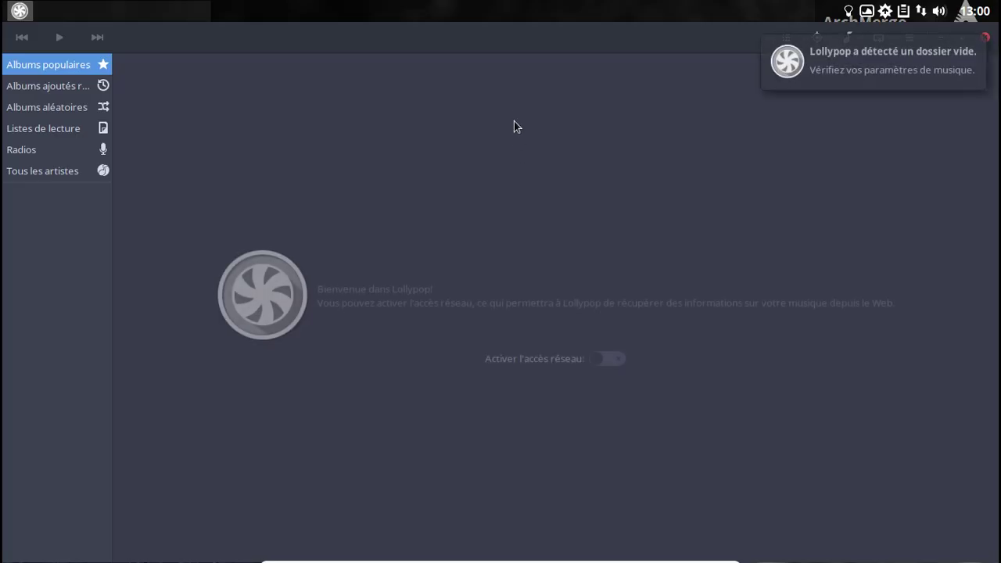
# Enable Lollypop's network access, view its About box (version 0.9.244), then close the player.
pyautogui.click(611, 362)
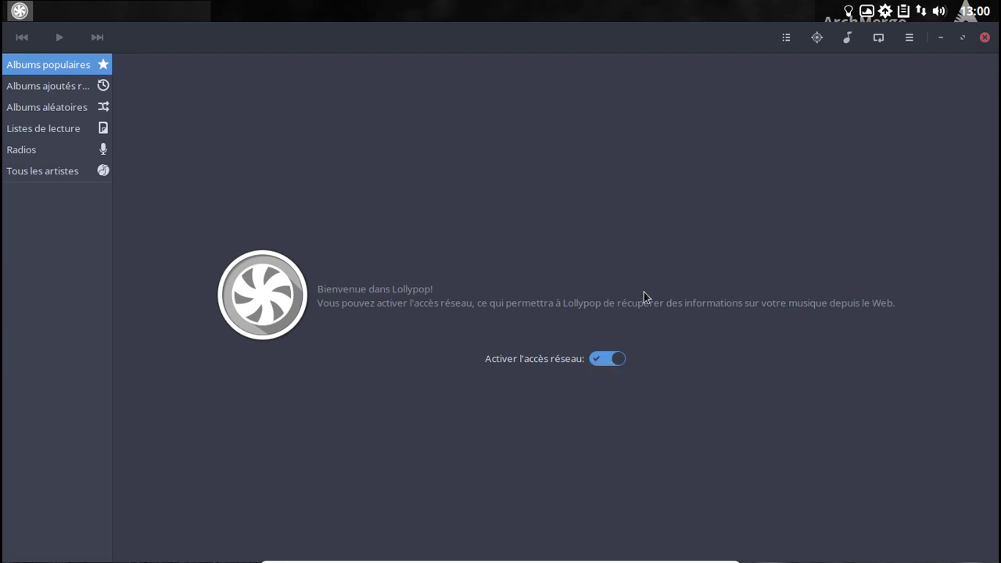
pyautogui.click(908, 37)
pyautogui.click(897, 188)
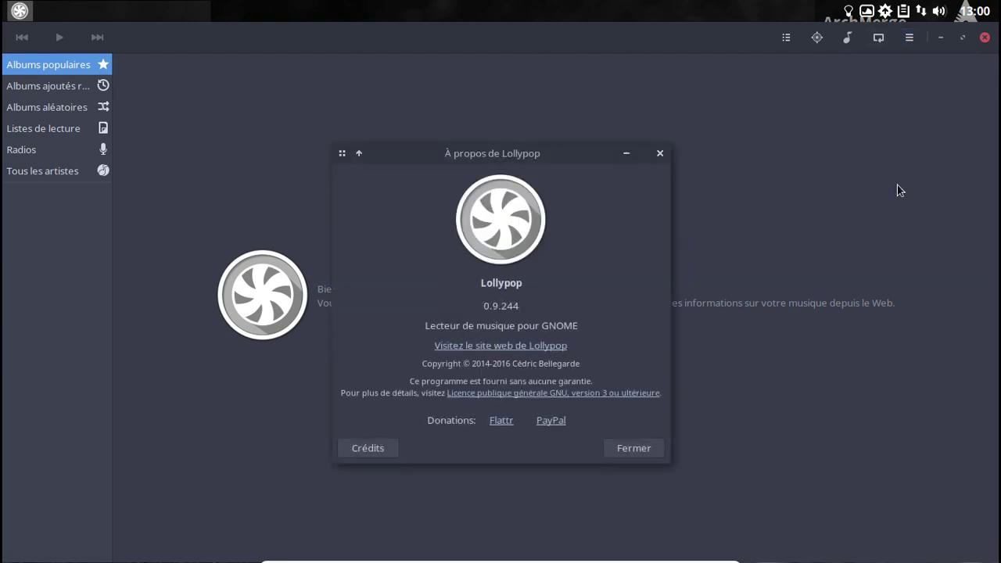
pyautogui.click(660, 154)
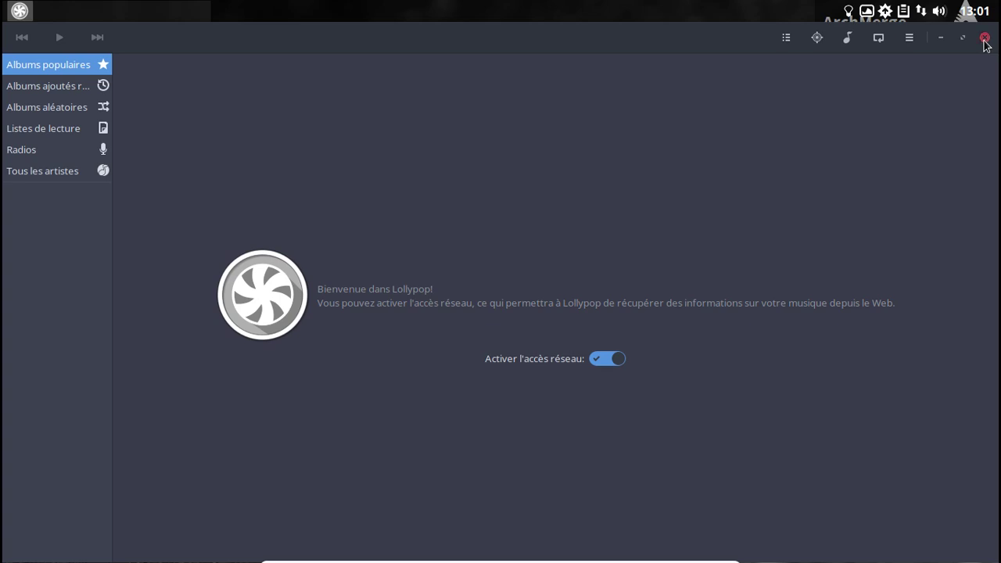
pyautogui.click(985, 38)
pyautogui.rightClick(390, 109)
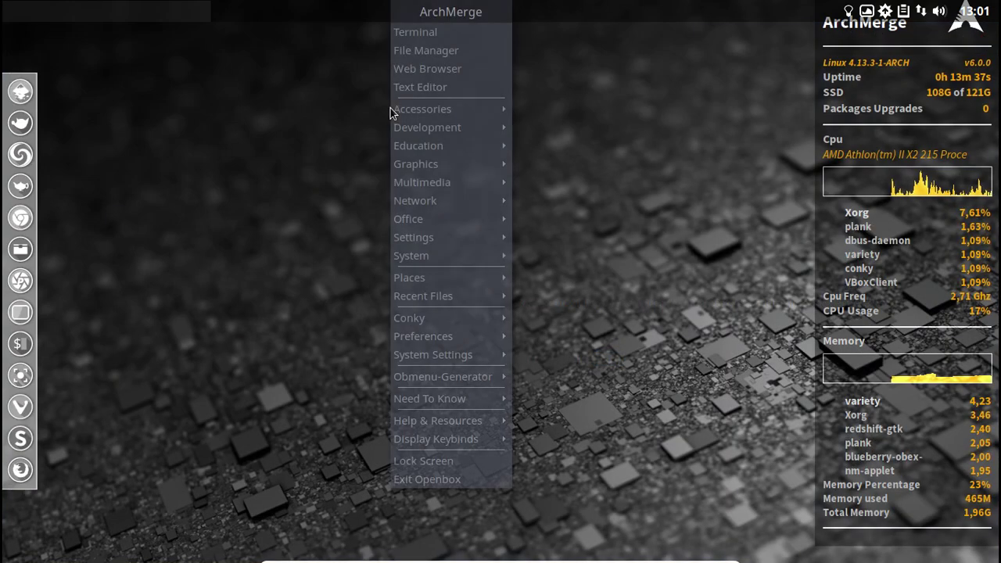
pyautogui.moveTo(454, 115)
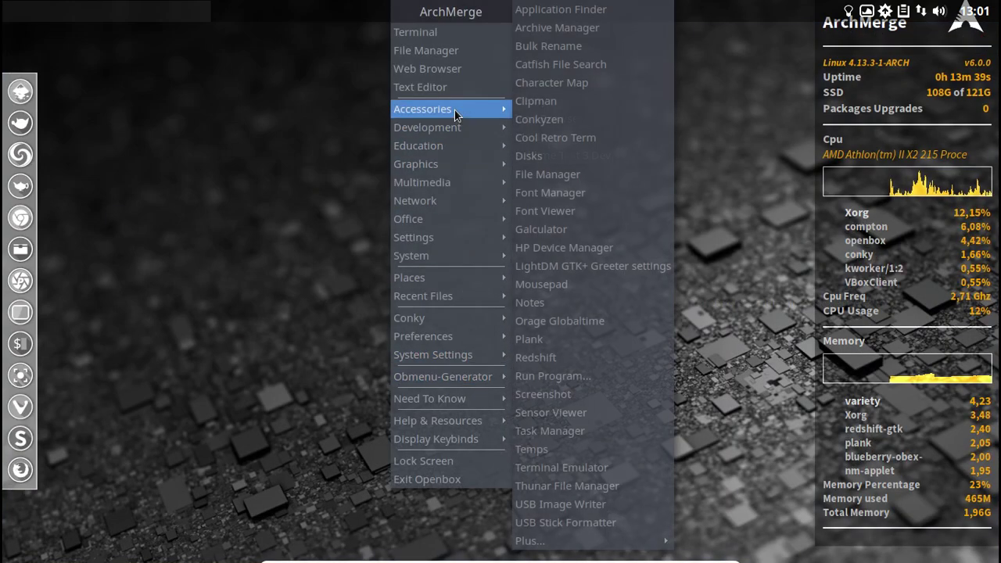
pyautogui.click(532, 122)
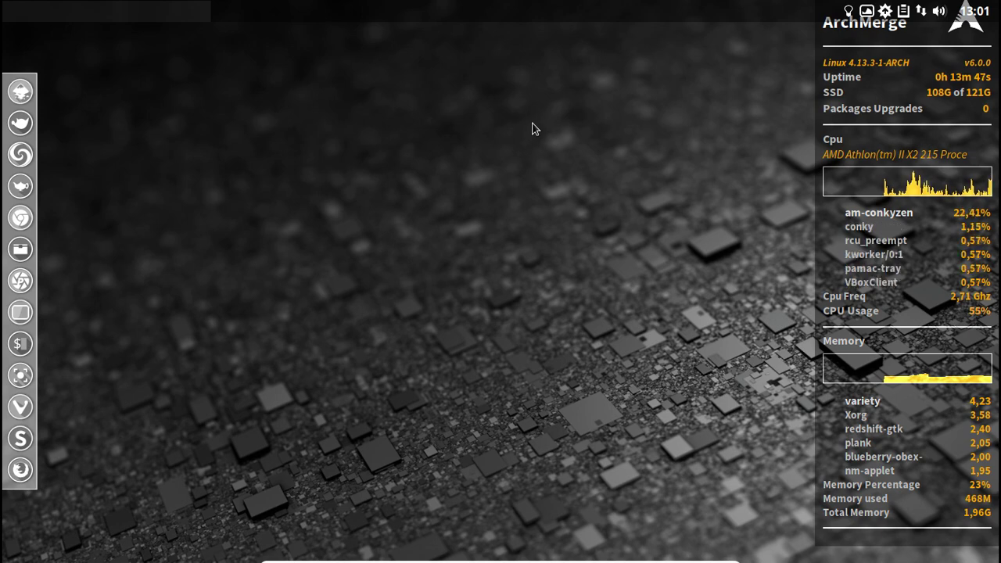
pyautogui.press('super+c')
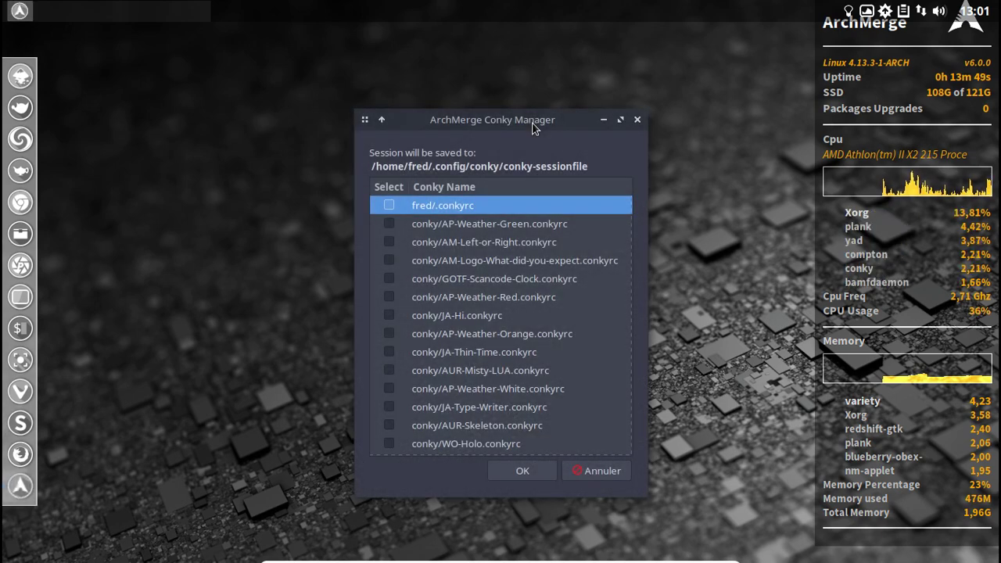
pyautogui.scroll(-5, 550, 231)
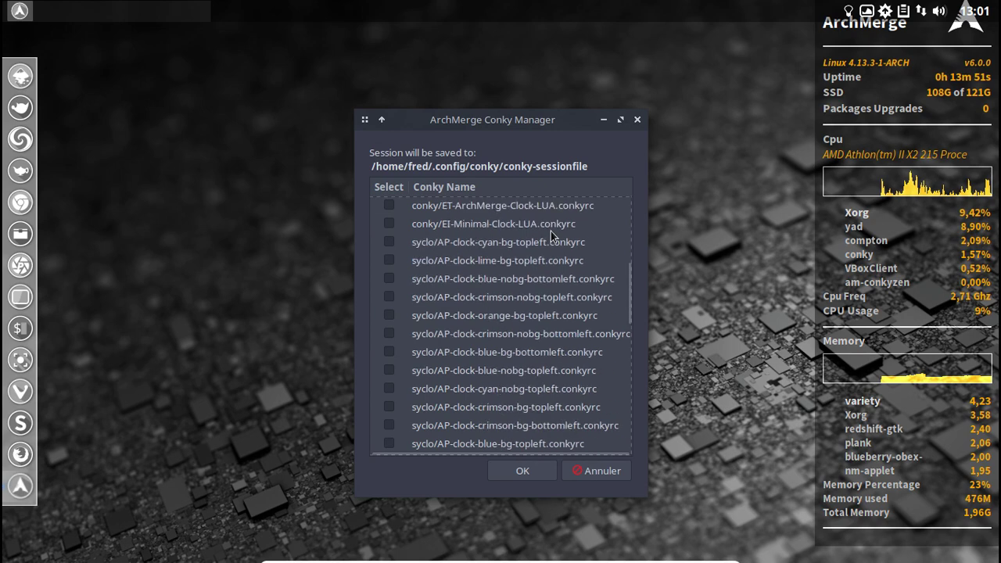
pyautogui.scroll(-8, 551, 230)
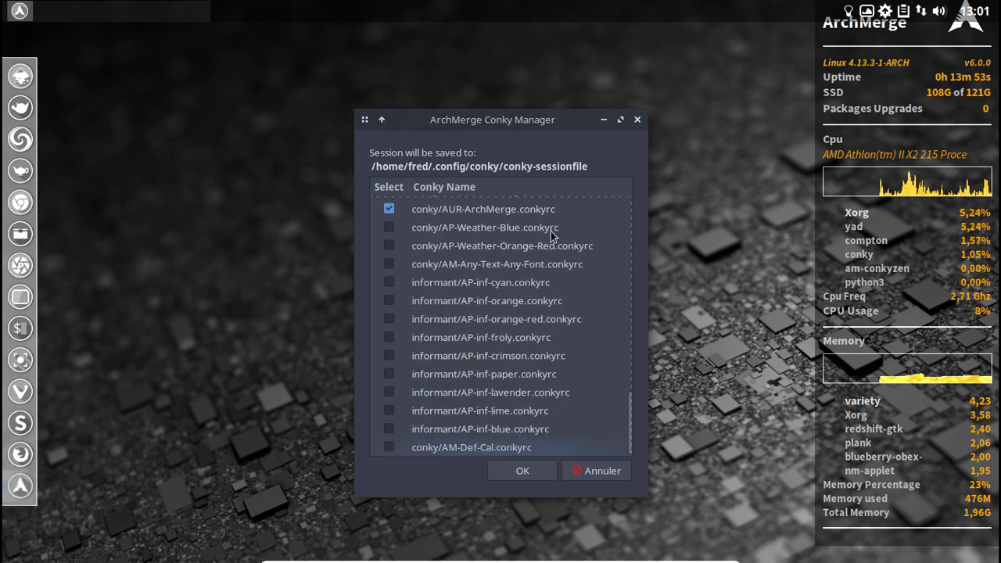
pyautogui.scroll(10, 550, 231)
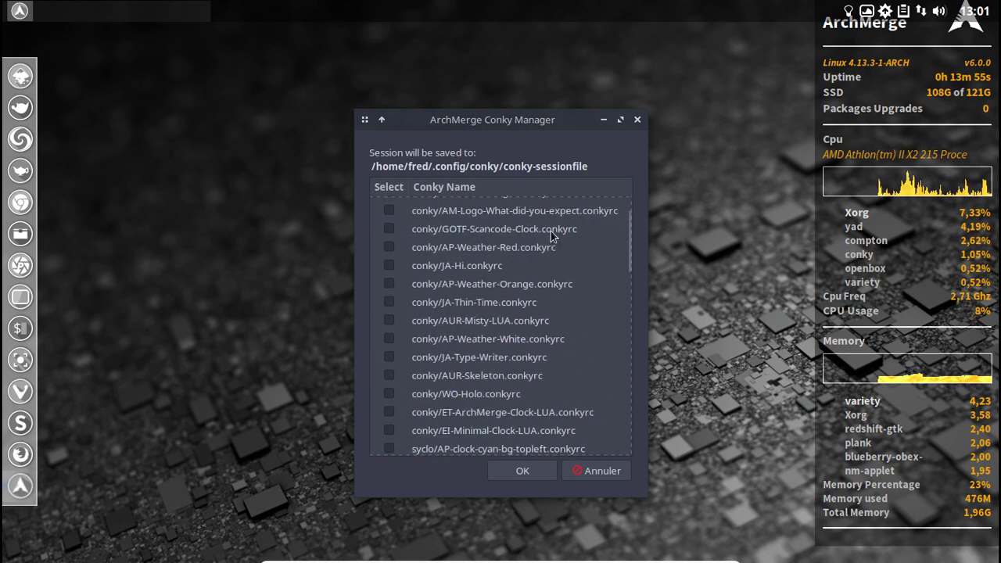
pyautogui.scroll(2, 551, 231)
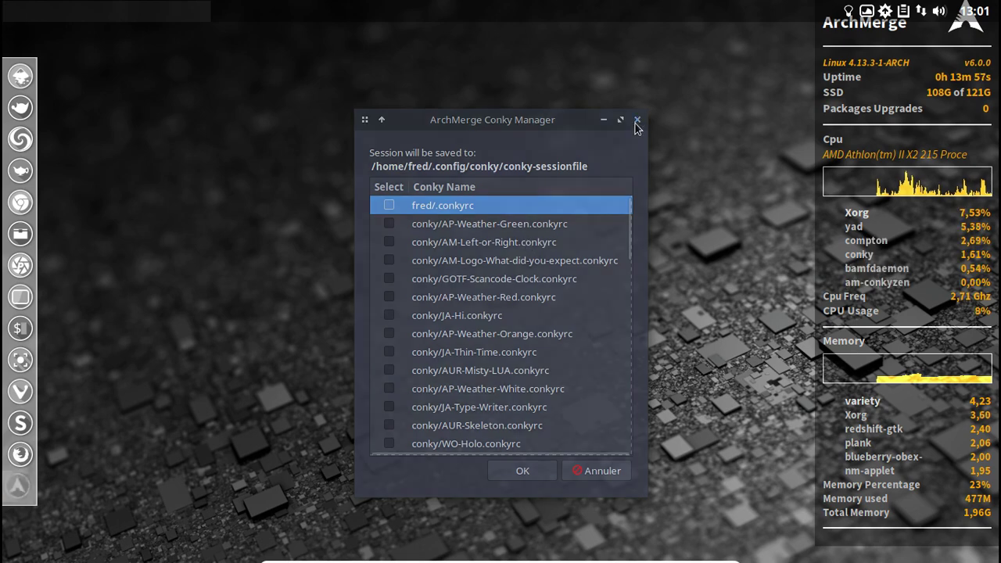
pyautogui.click(637, 121)
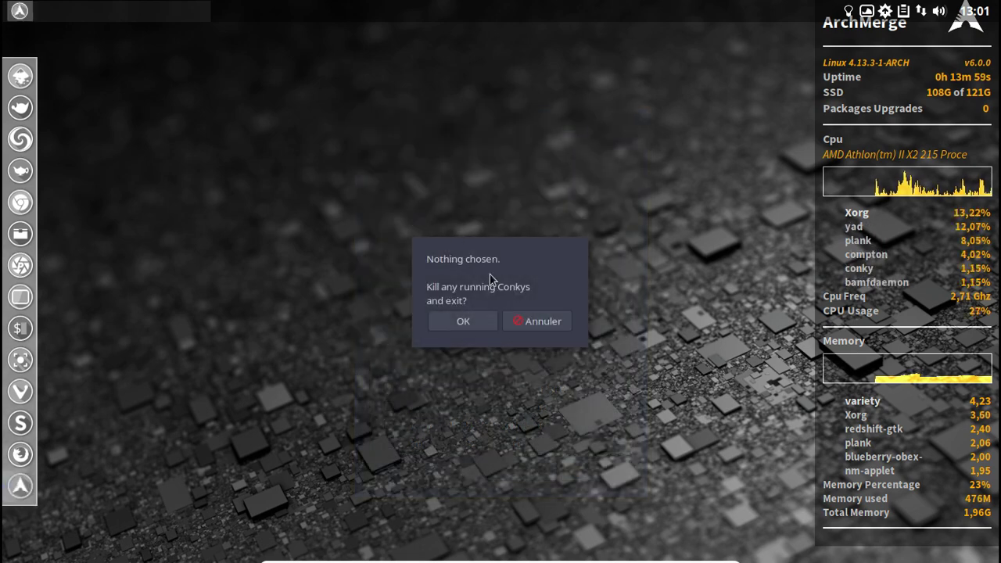
pyautogui.click(536, 324)
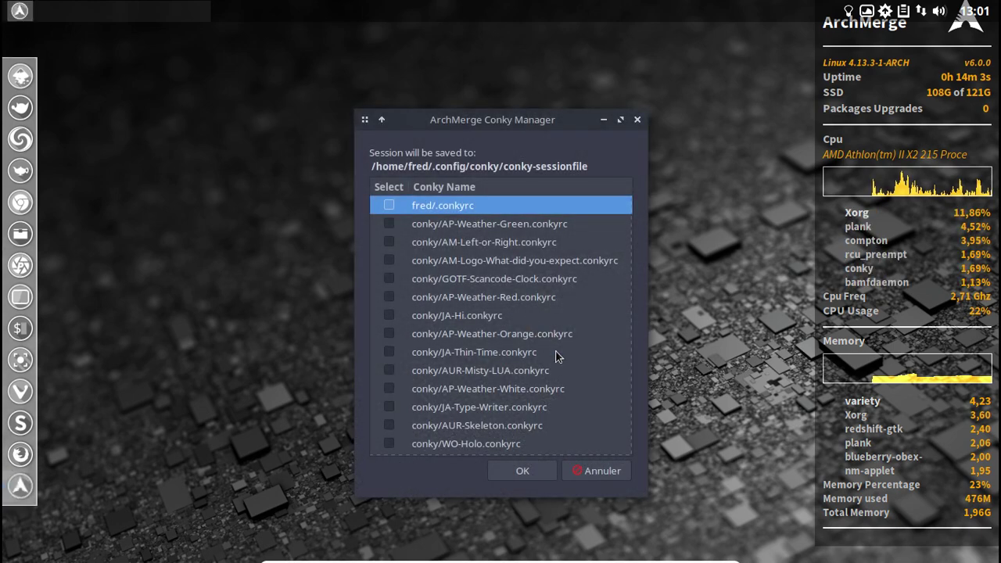
pyautogui.click(592, 475)
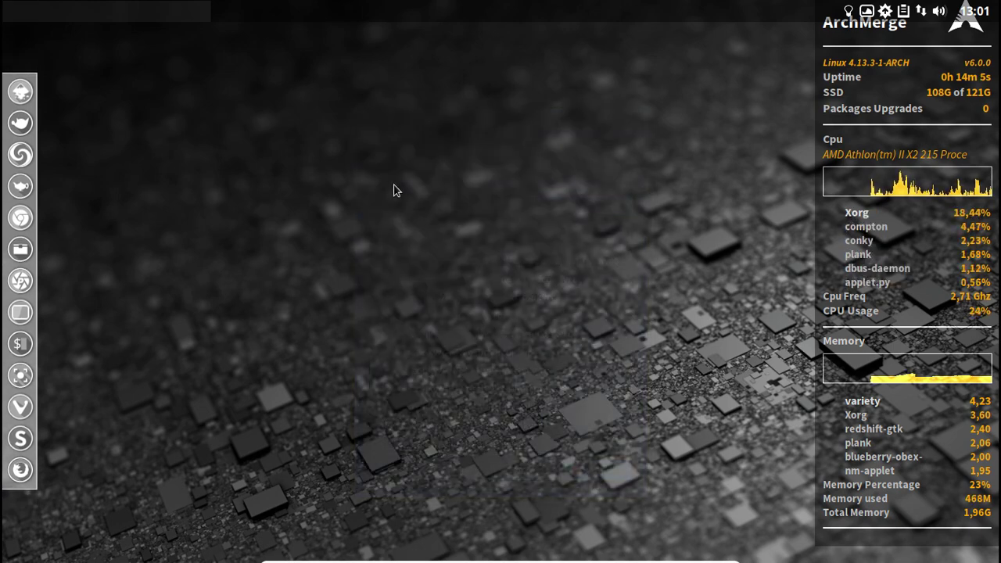
# Open a Termite terminal showing neofetch with Super+Enter and drag it further right.
pyautogui.rightClick(258, 78)
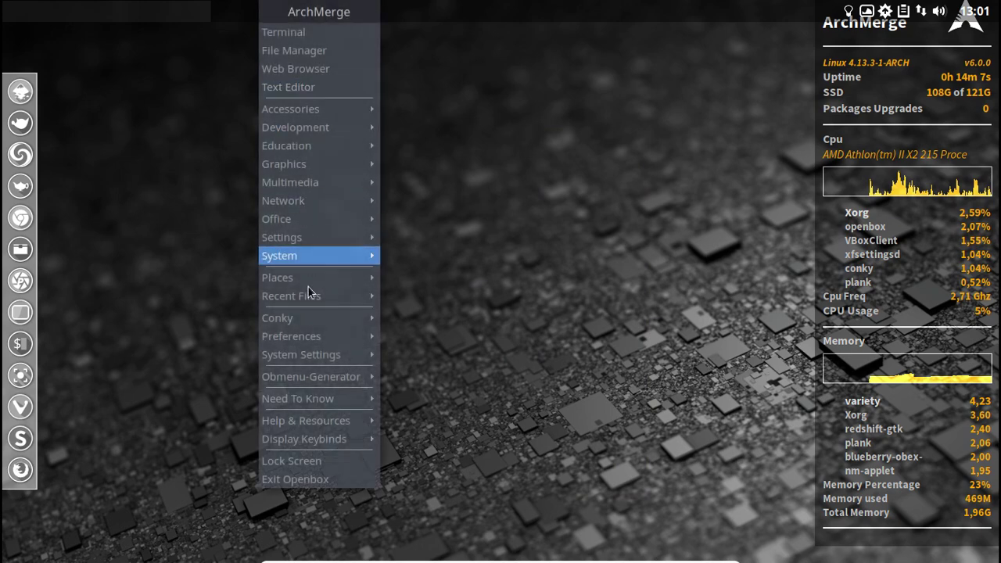
pyautogui.moveTo(313, 362)
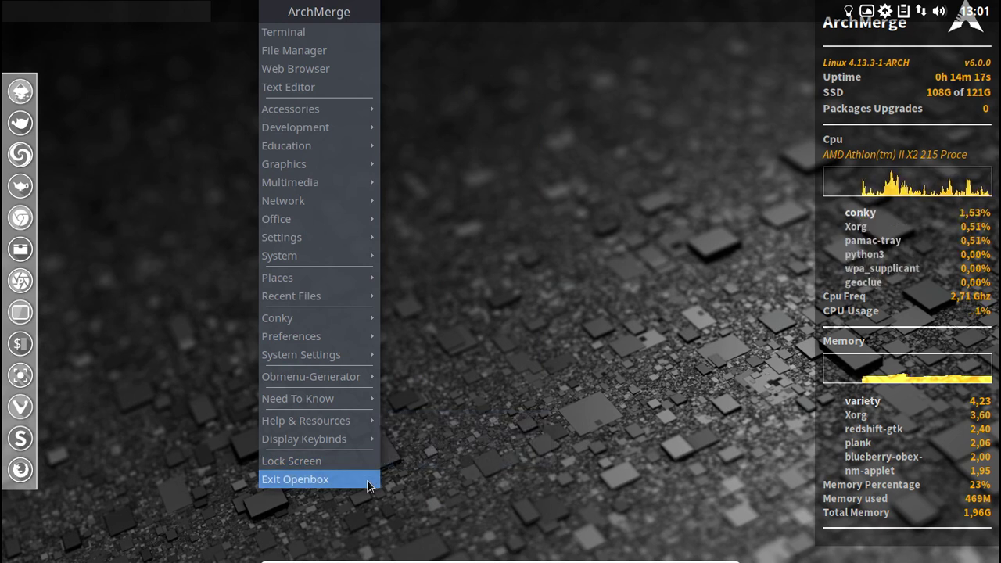
pyautogui.click(505, 229)
pyautogui.rightClick(196, 84)
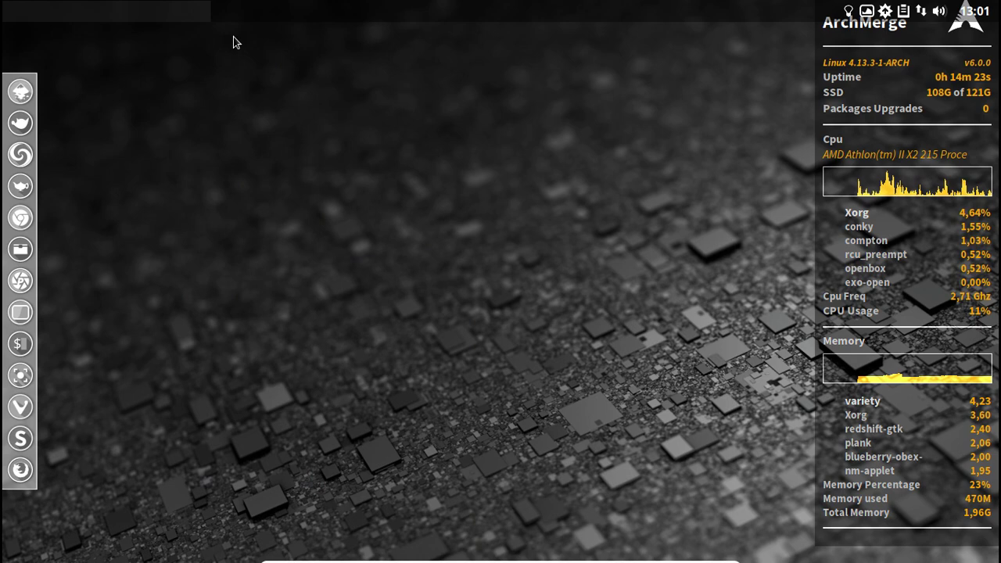
pyautogui.press('super+Return')
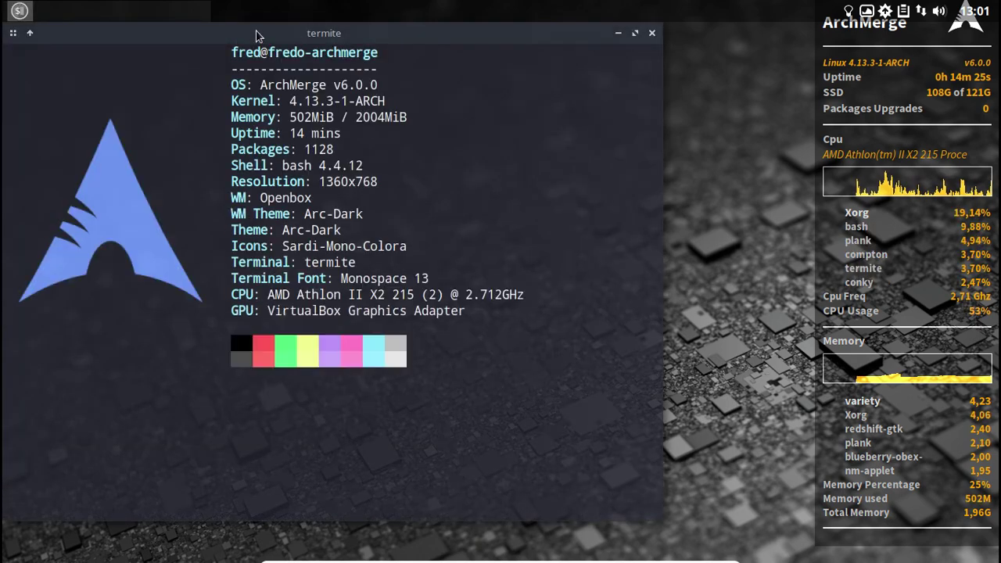
pyautogui.moveTo(258, 35); pyautogui.dragTo(373, 35)
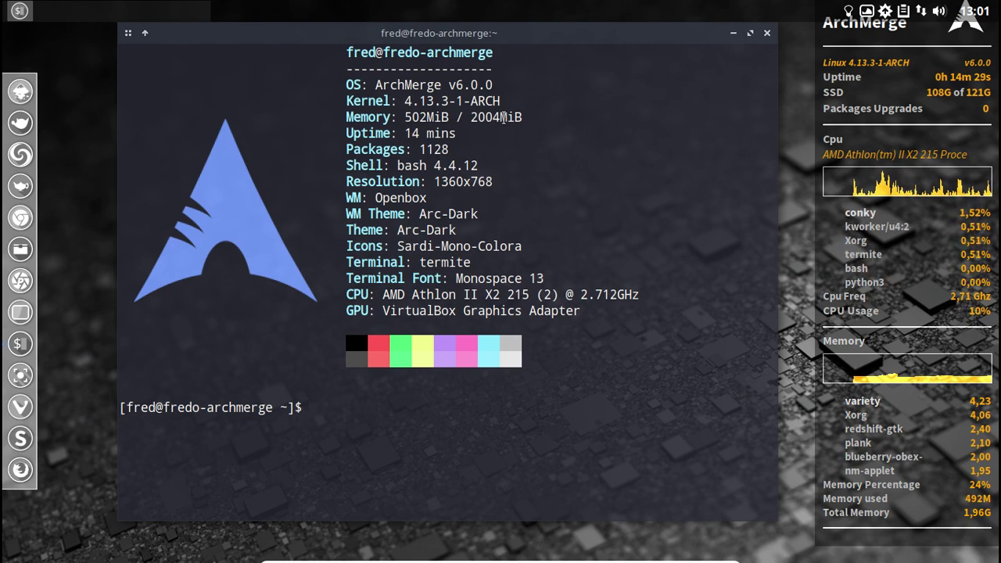
# Close the terminal and log out of the Openbox session.
pyautogui.click(769, 35)
pyautogui.rightClick(388, 108)
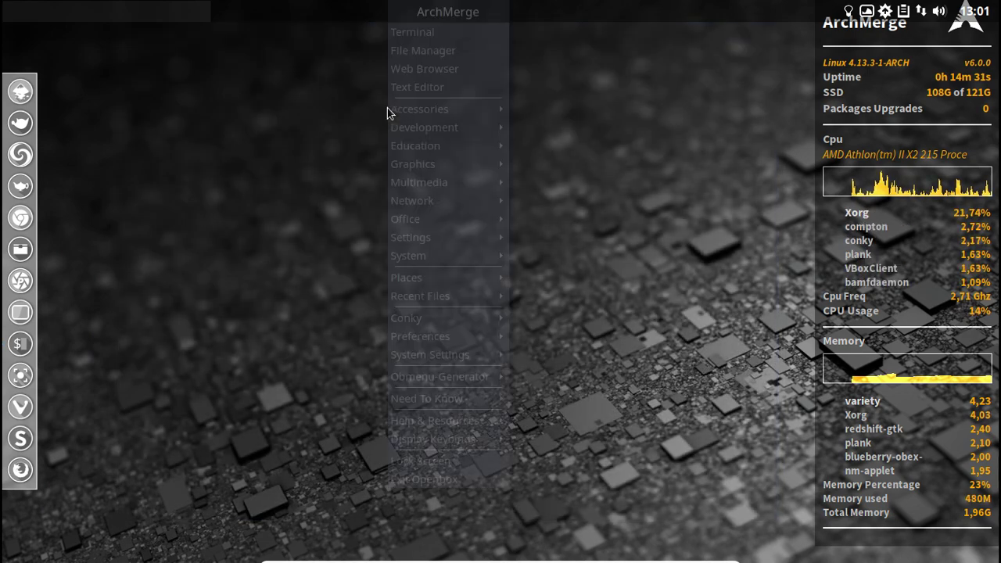
pyautogui.click(452, 475)
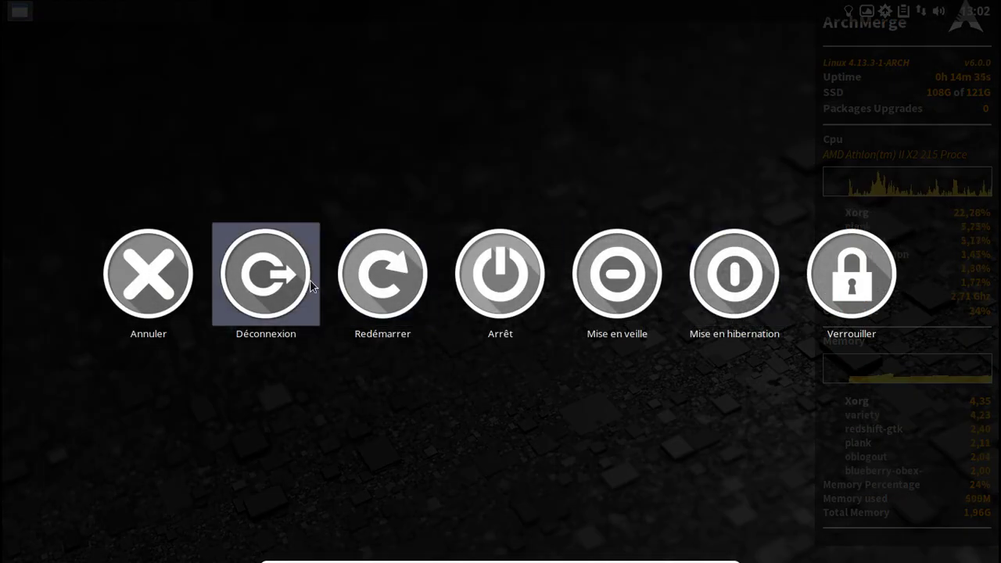
pyautogui.click(310, 281)
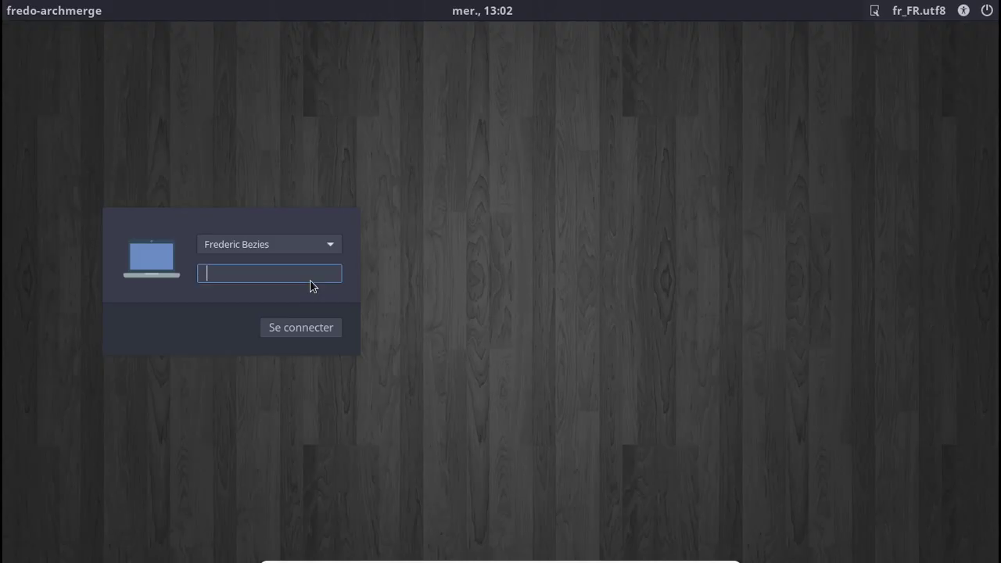
# Select the i3 session and log in with the account password.
pyautogui.click(870, 10)
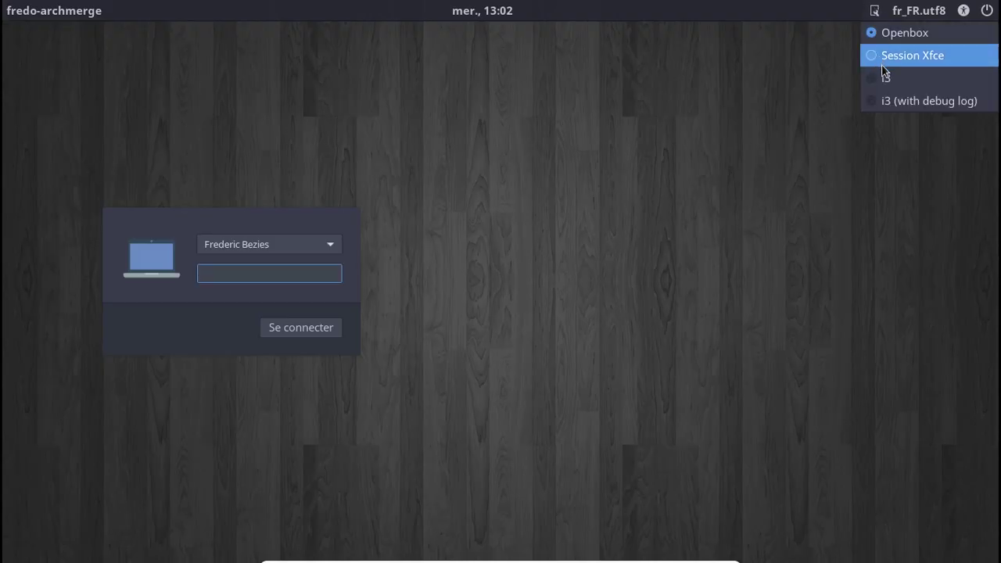
pyautogui.click(884, 78)
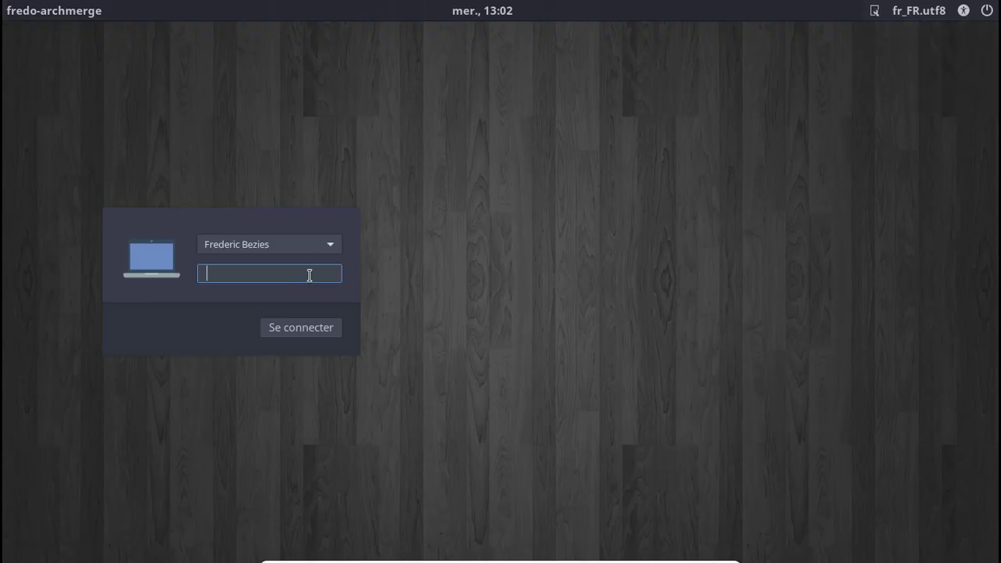
pyautogui.press('Return')
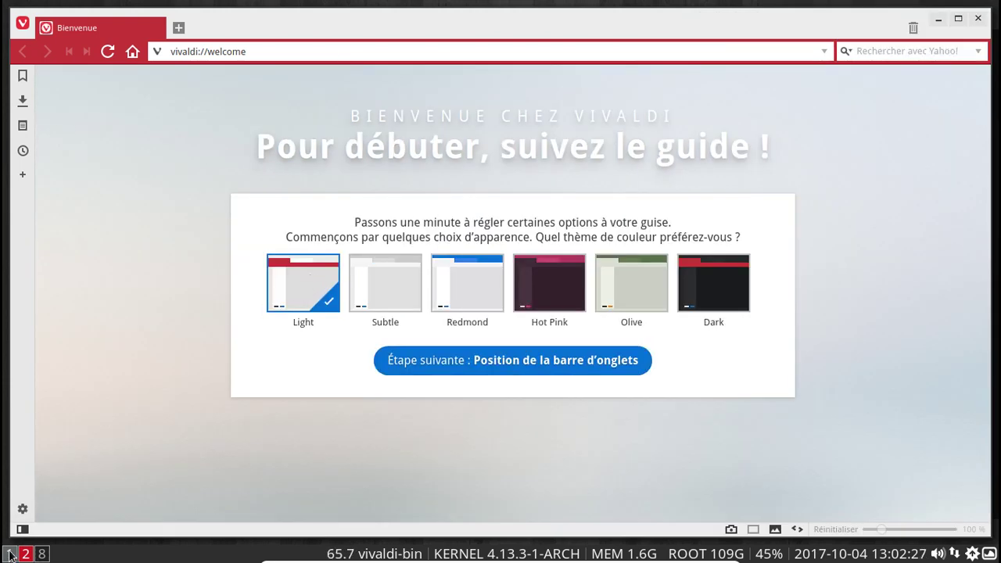
# Switch through workspaces 8, 1 and 2, viewing and dismissing Geany's Aide > À propos box.
pyautogui.click(26, 553)
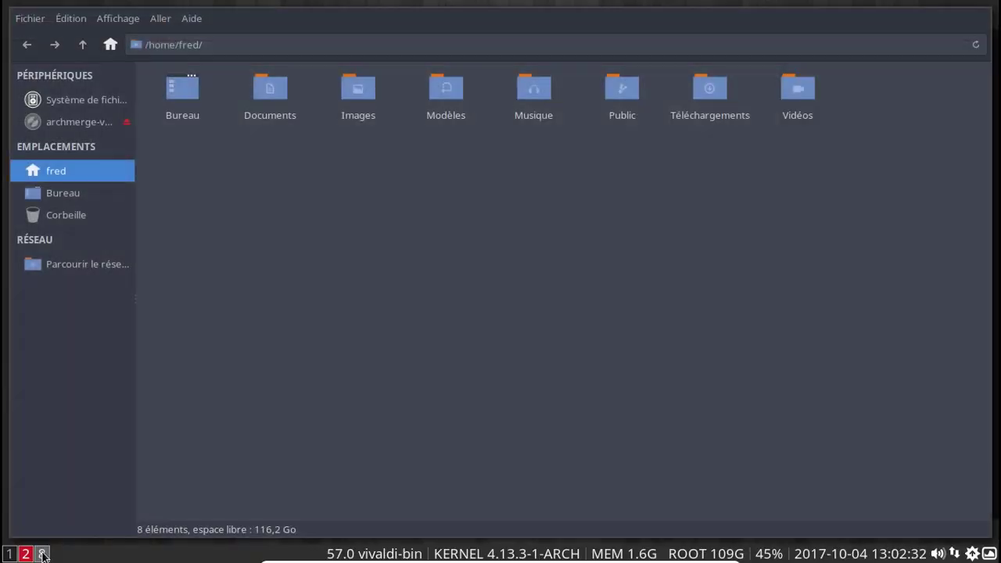
pyautogui.click(25, 554)
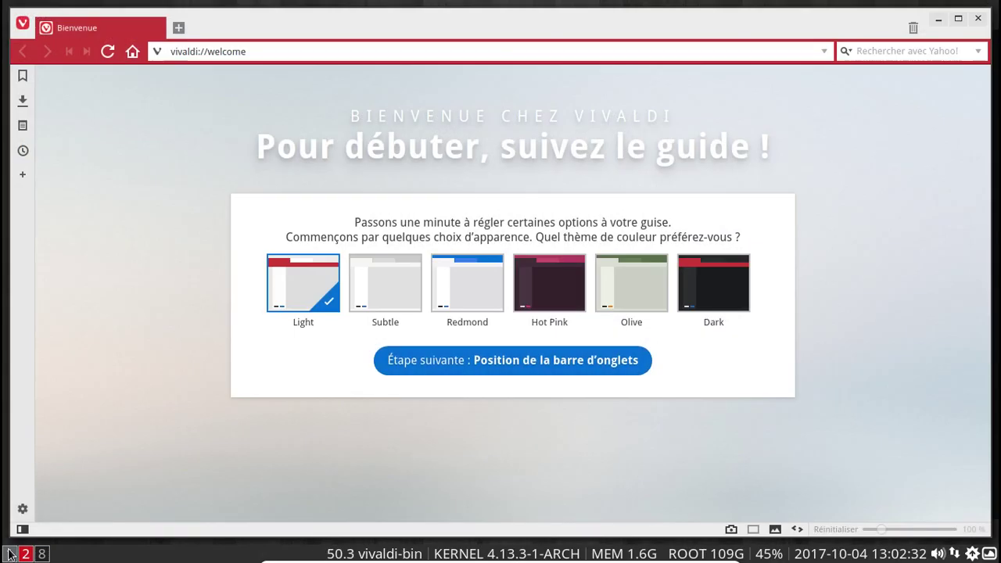
pyautogui.click(24, 553)
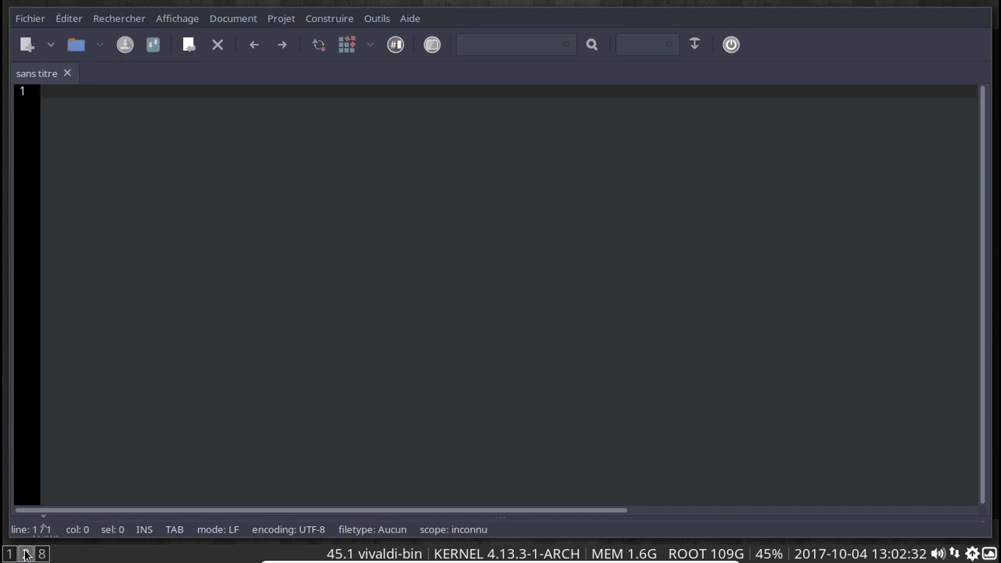
pyautogui.click(410, 19)
pyautogui.click(460, 217)
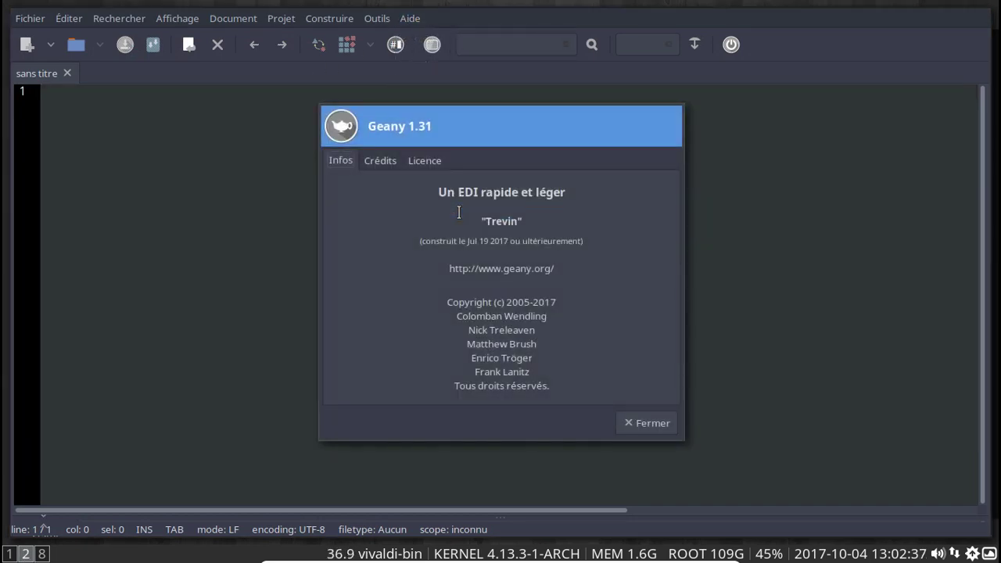
pyautogui.click(643, 423)
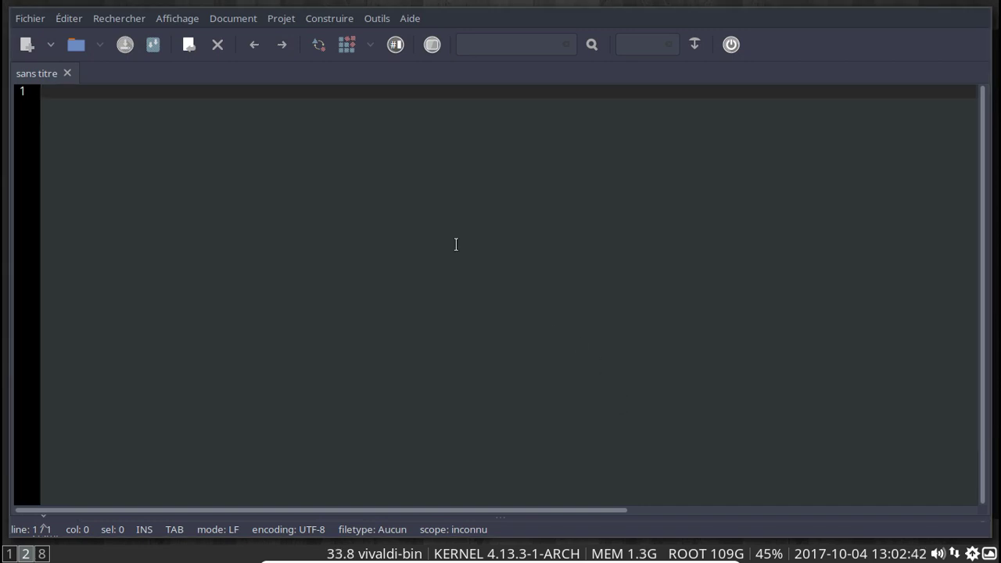
# Open and exit a terminal on workspace 8, then return via workspace 1 to workspace 2.
pyautogui.click(42, 554)
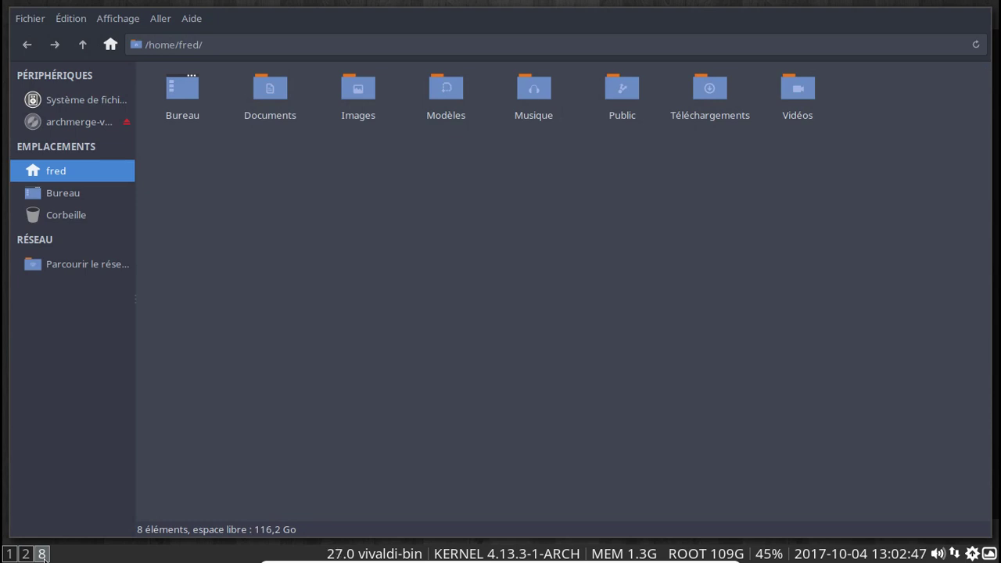
pyautogui.press('super+Return')
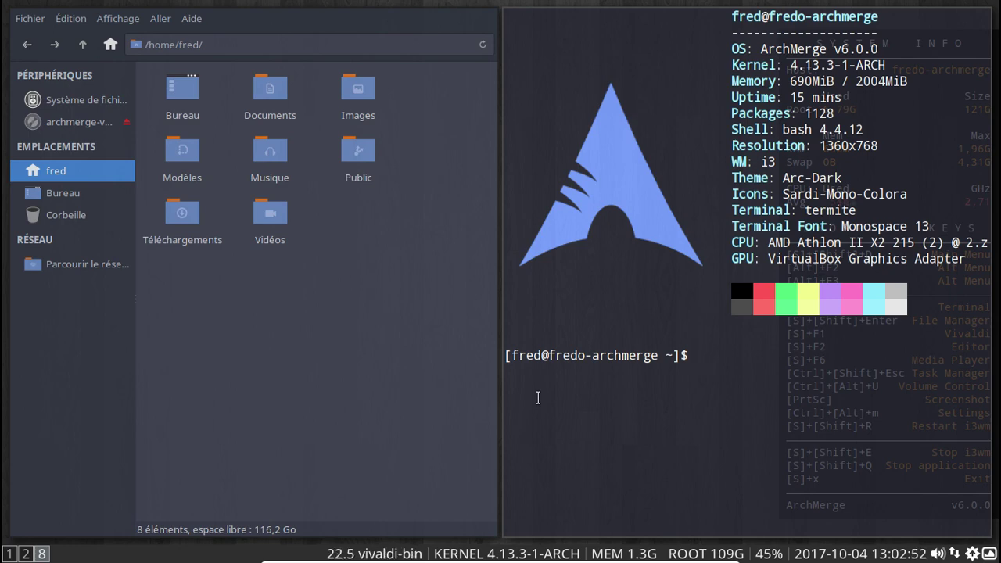
pyautogui.write('exit')
pyautogui.press('Return')
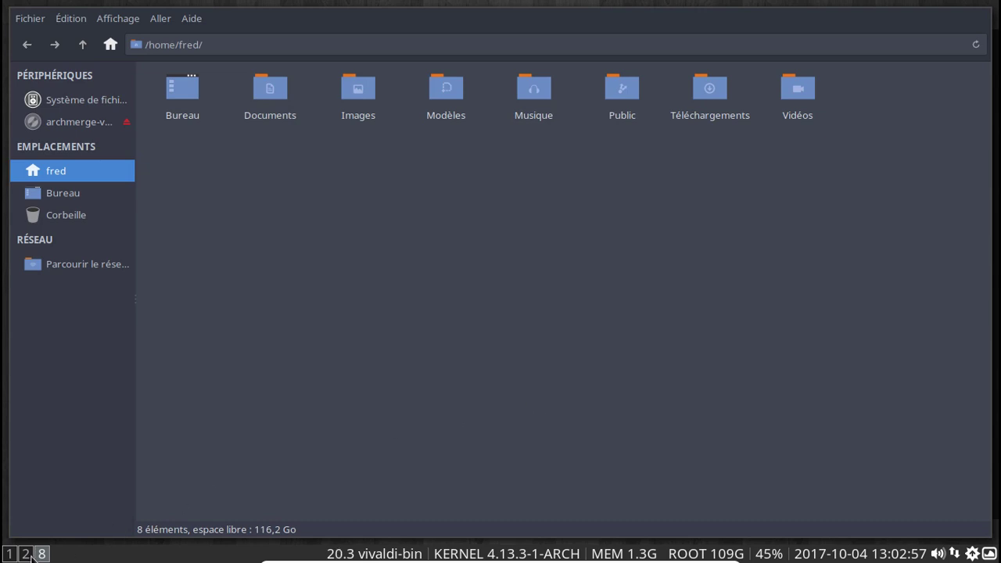
pyautogui.click(9, 554)
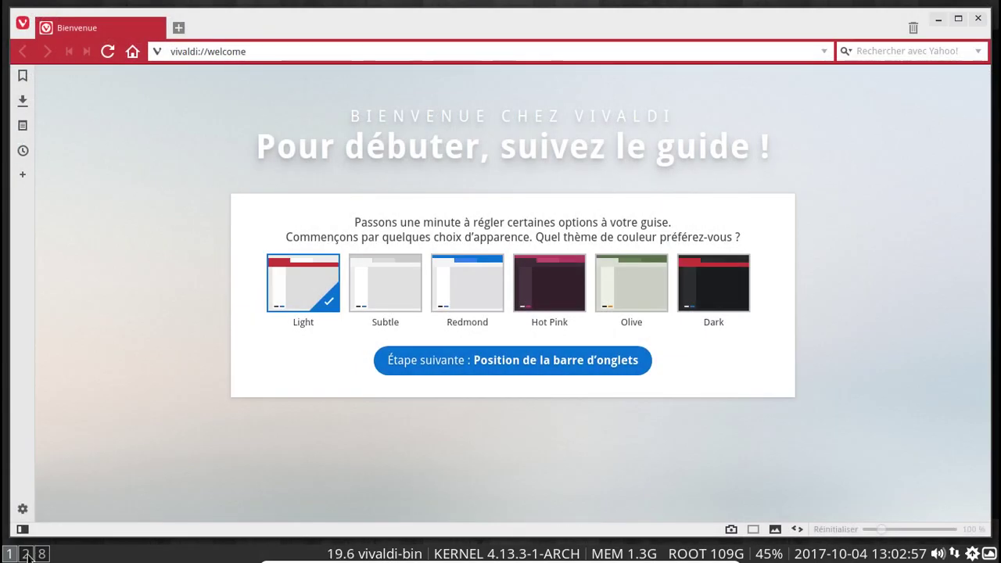
pyautogui.click(26, 554)
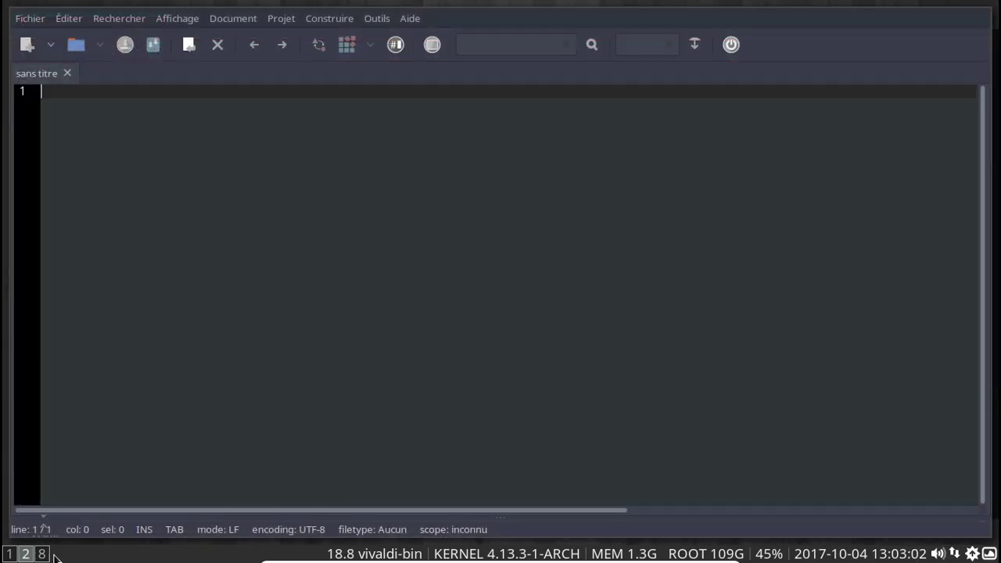
# Quit Geany via Fichier > Quitter and close Vivaldi on workspace 1.
pyautogui.click(24, 22)
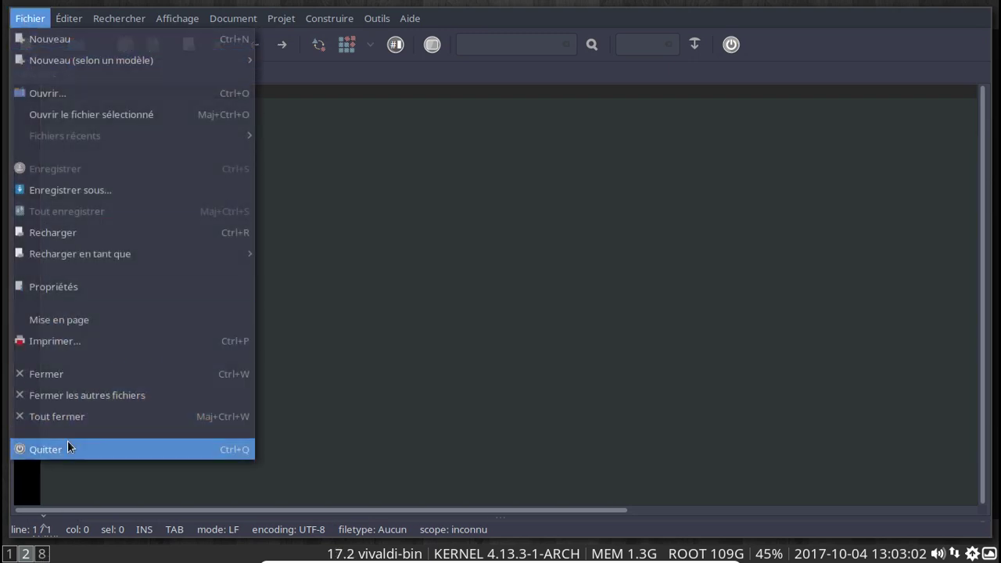
pyautogui.click(67, 447)
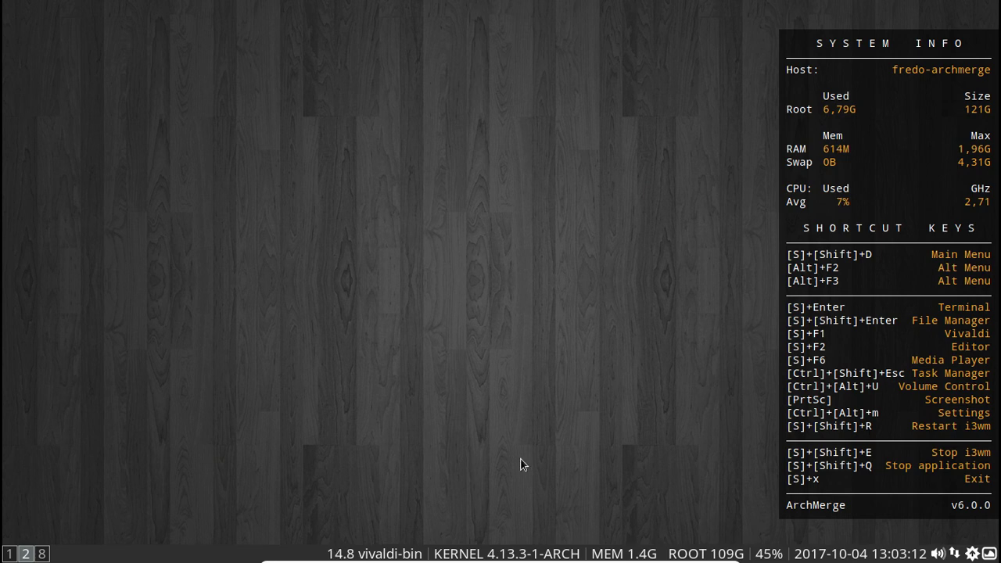
pyautogui.click(9, 553)
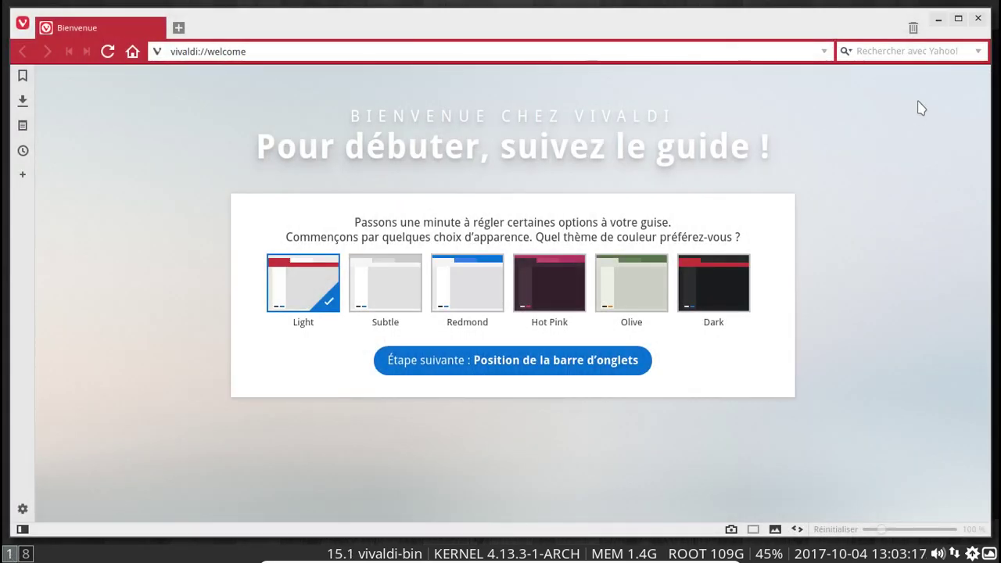
pyautogui.click(976, 18)
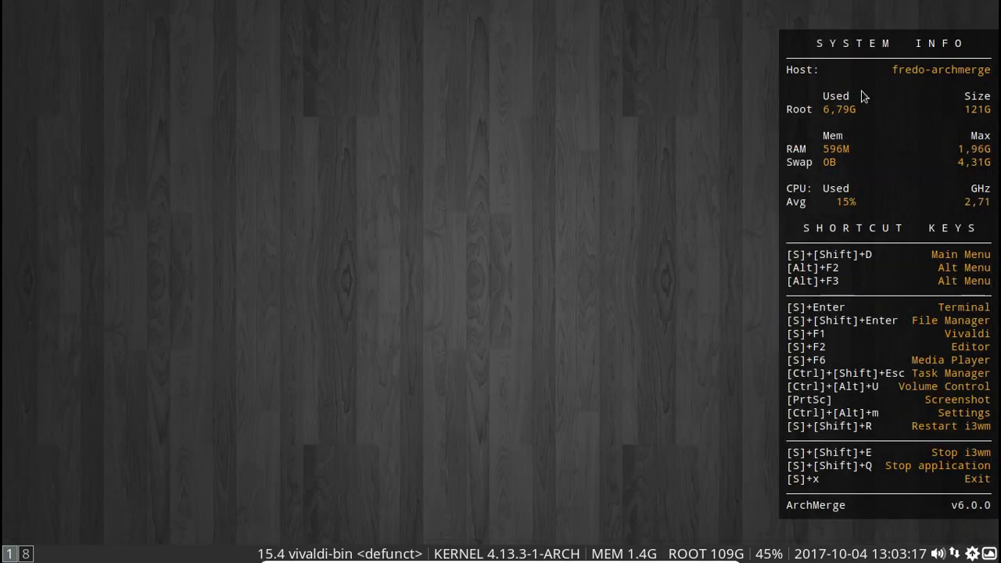
# Close the Thunar file manager on workspace 8 via Fichier > Fermer la fenêtre.
pyautogui.click(25, 553)
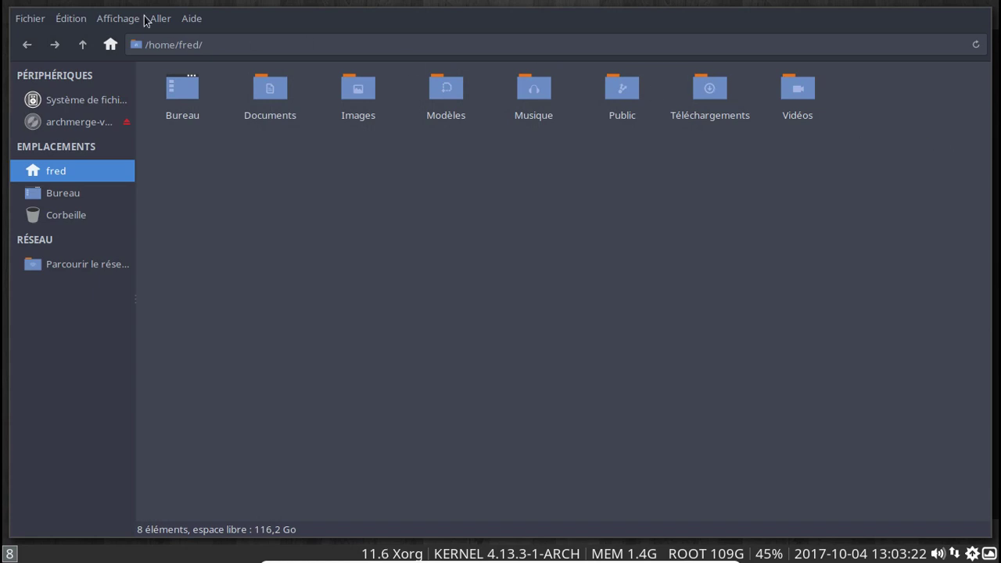
pyautogui.click(33, 20)
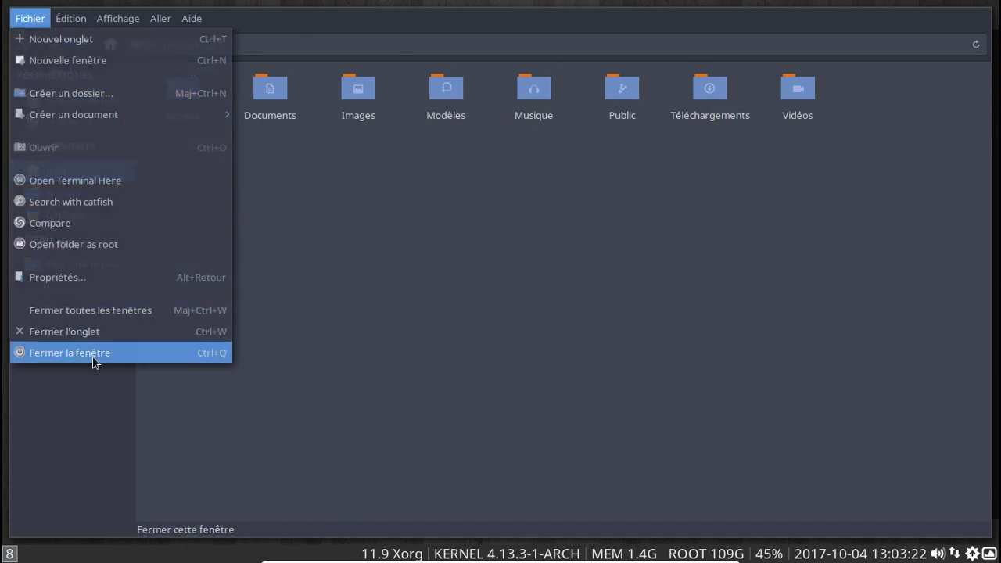
pyautogui.click(94, 358)
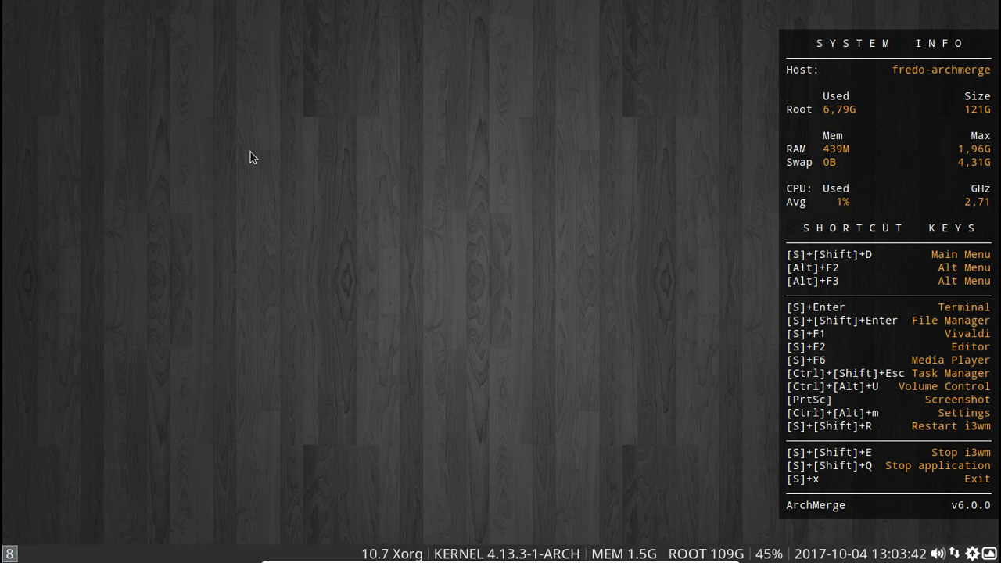
pyautogui.hotkey('ctrl', 'alt', 'm')
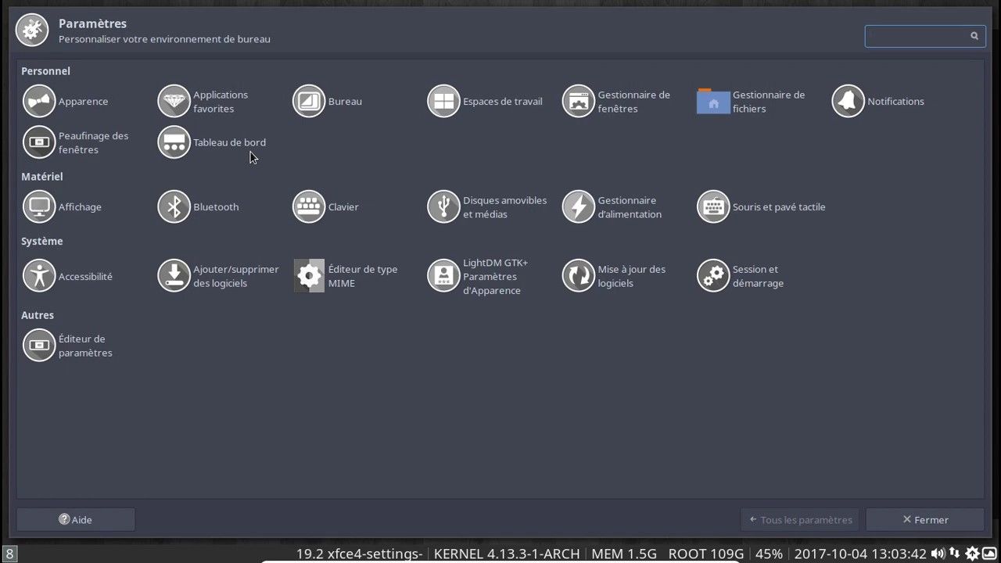
pyautogui.click(930, 520)
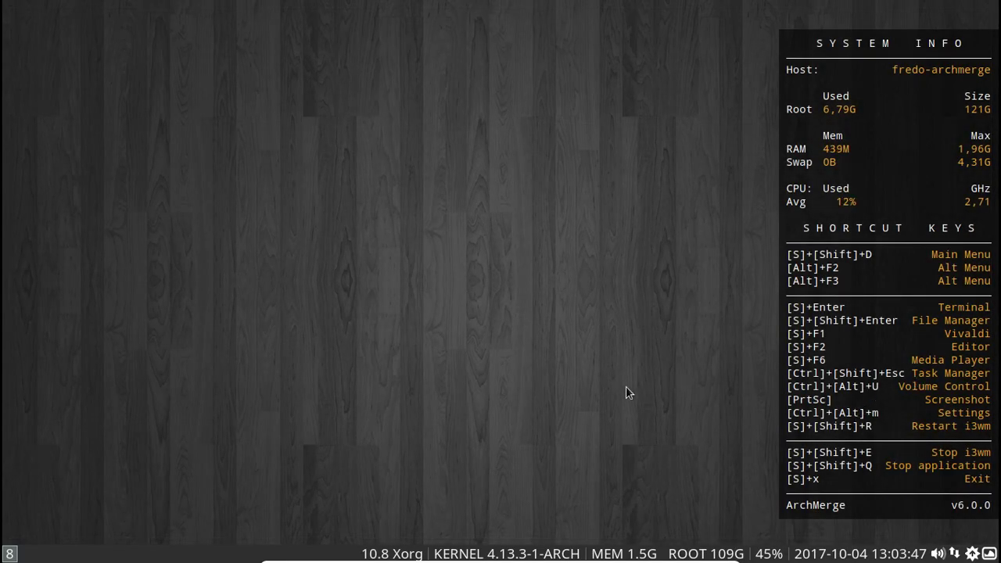
pyautogui.hotkey('ctrl', 'shift', 'Escape')
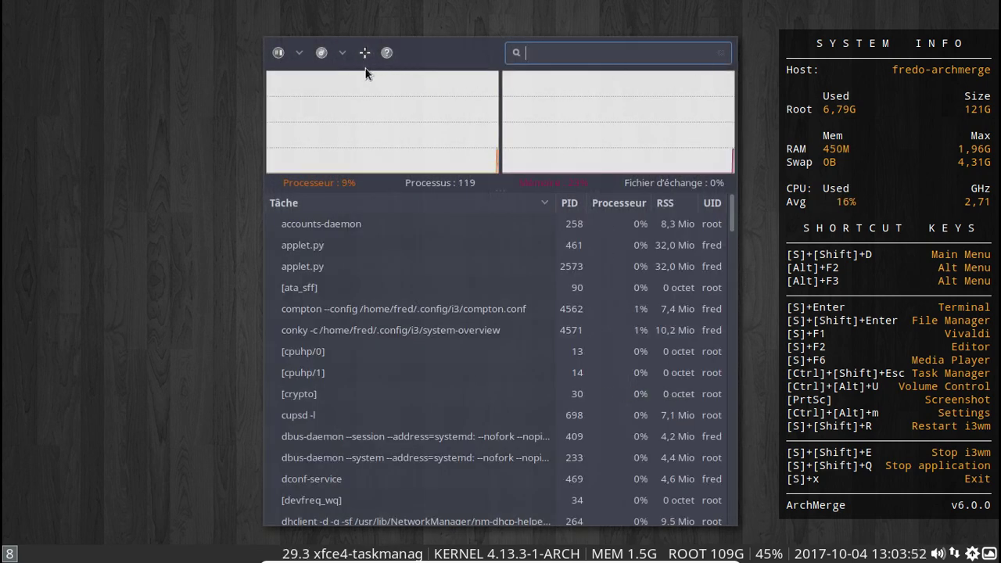
pyautogui.press('super+shift+q')
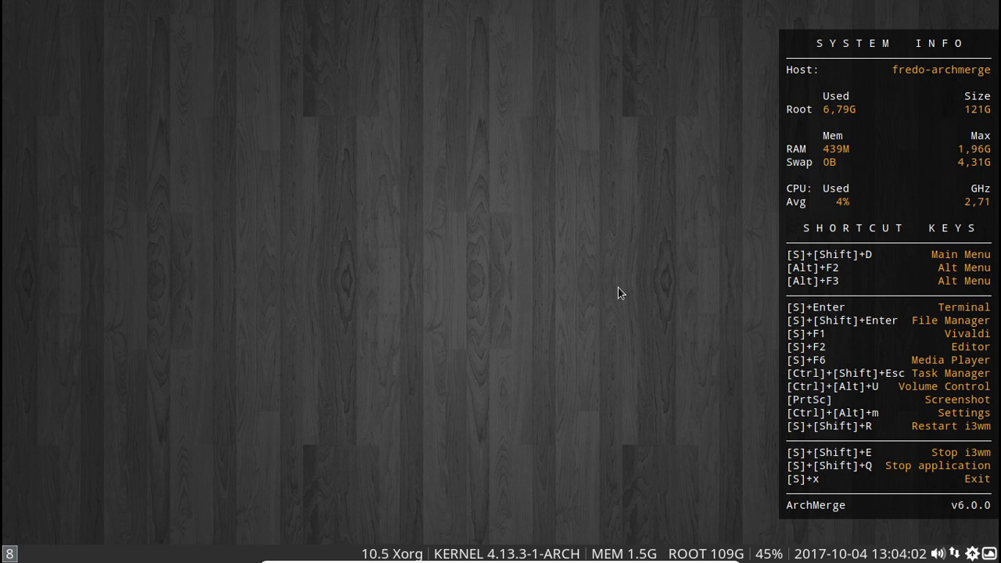
# Launch firefox through dmenu (Super+Shift+D) and view it on workspace 1.
pyautogui.press('super+shift+d')
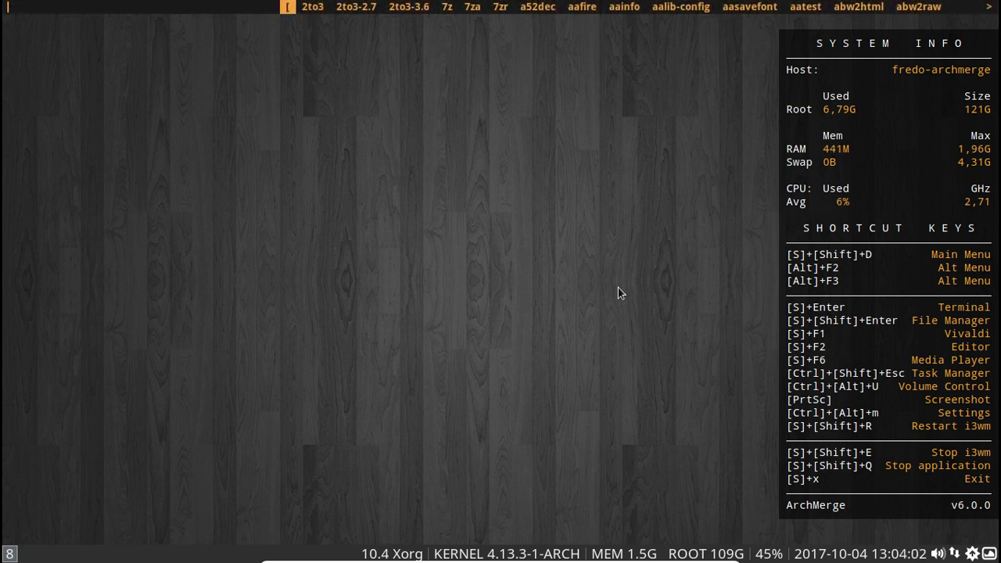
pyautogui.write('firefox')
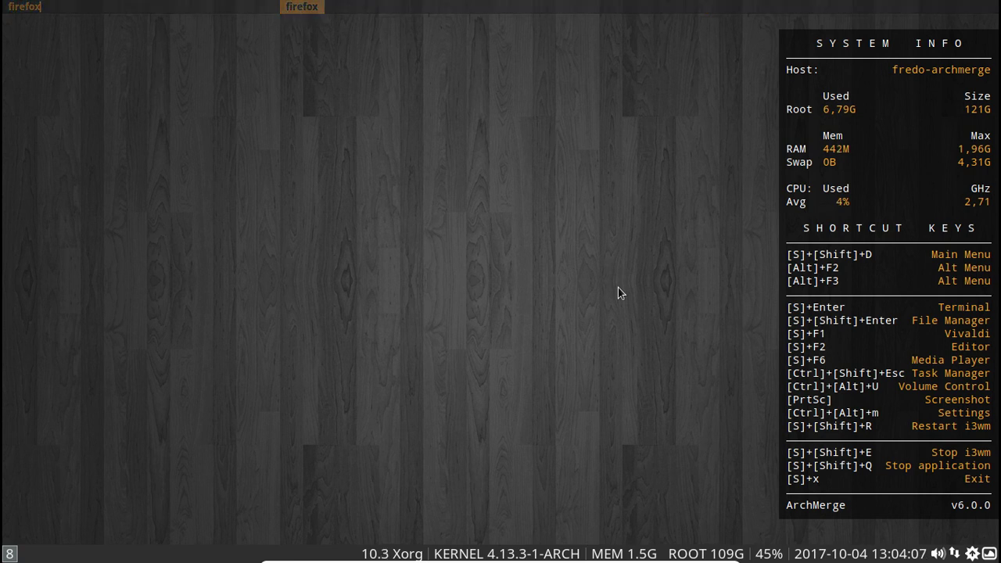
pyautogui.press('Return')
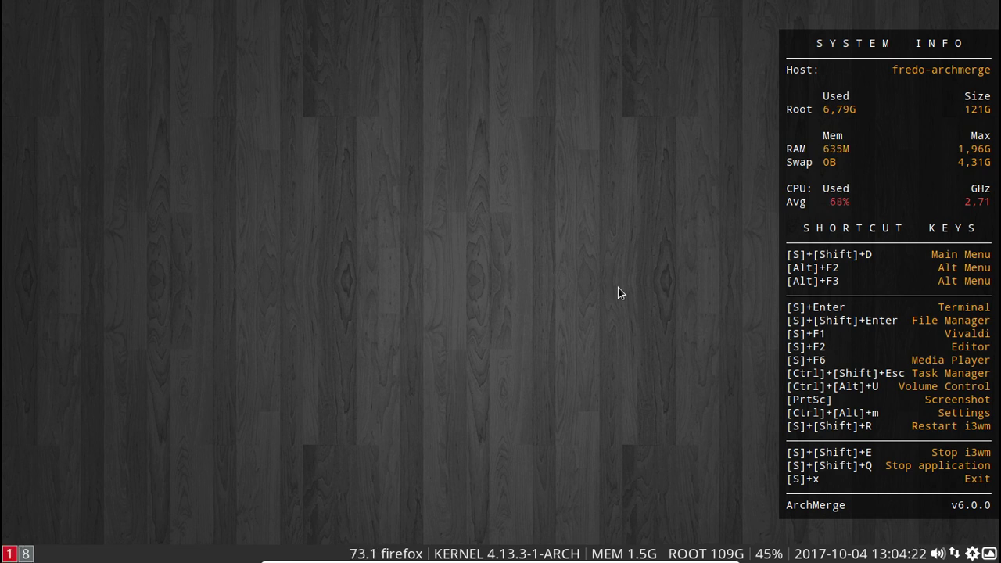
pyautogui.press('super+1')
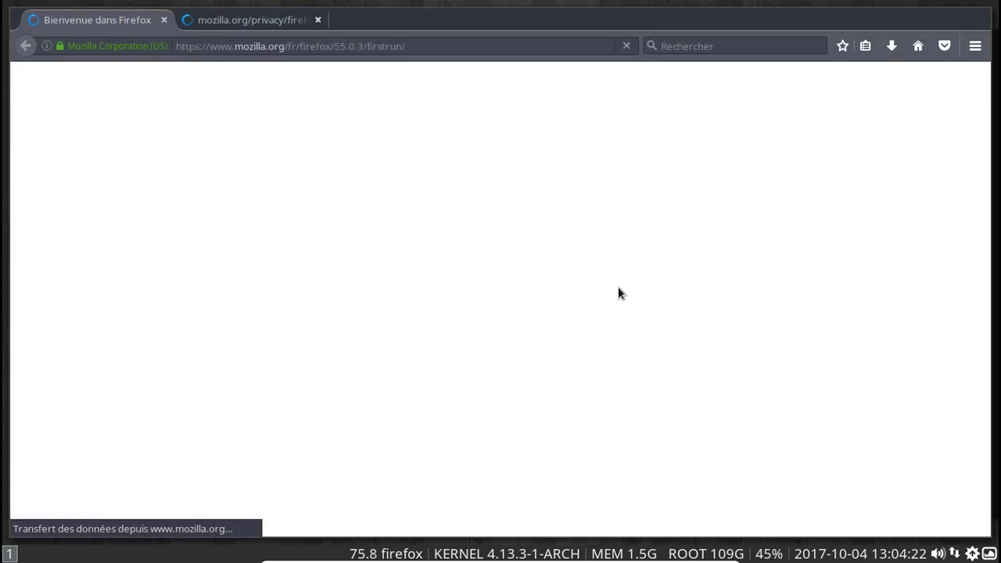